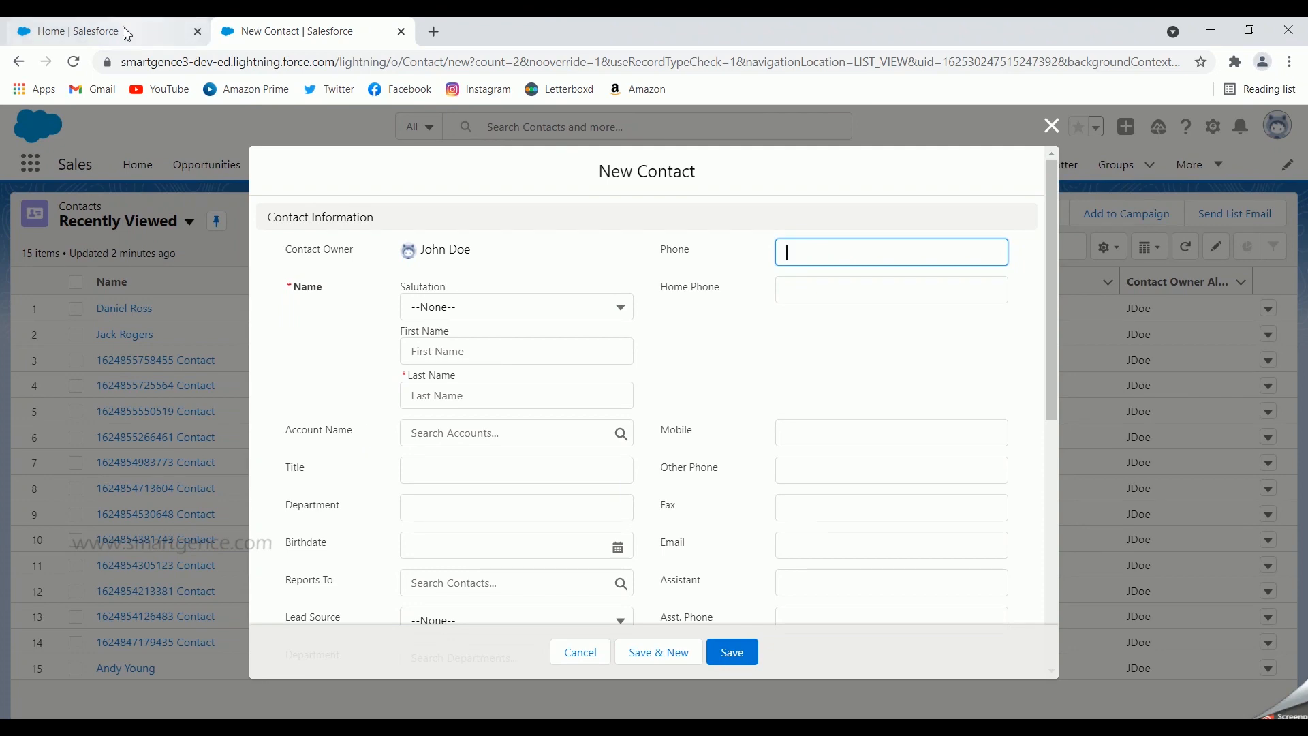
Switch to the browser tab showing Setup Home
click(139, 31)
Go to Contact's Fields & Relationships in Object Manager and start a new Formula field
click(238, 163)
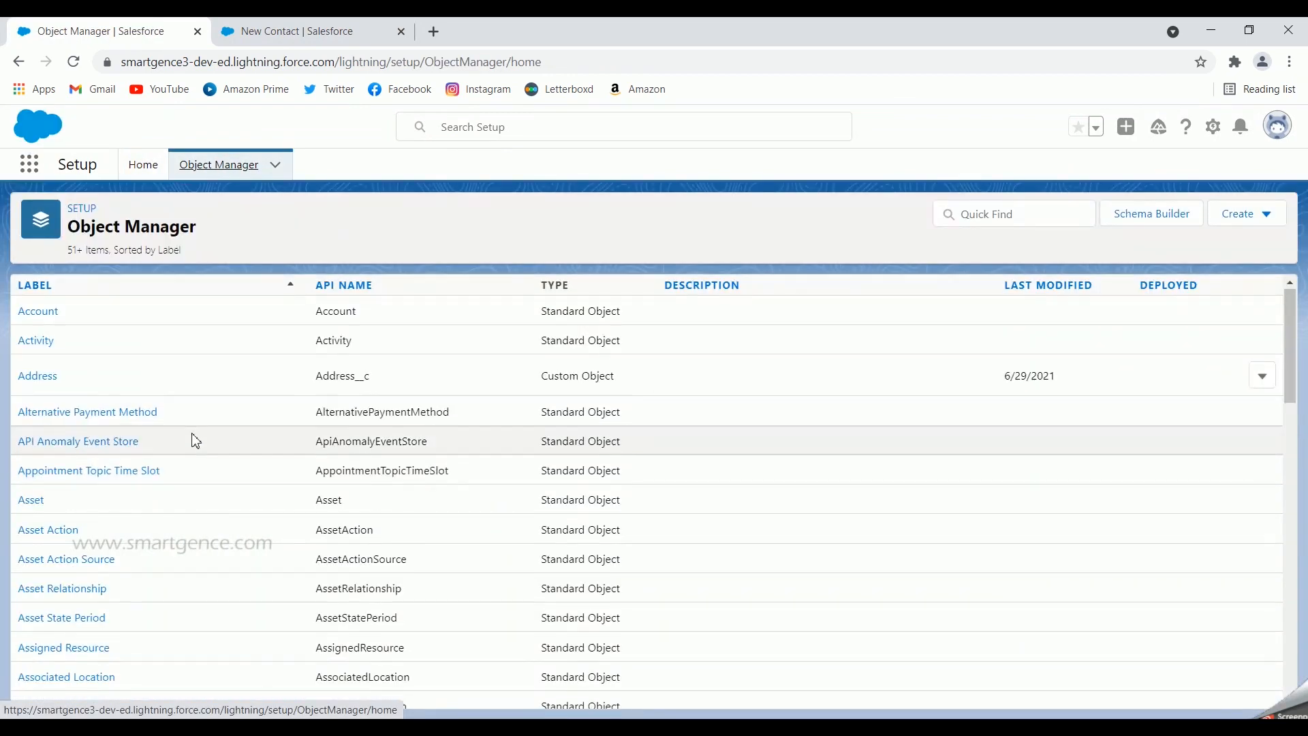
scroll(192, 438, down, 5)
scroll(113, 492, down, 3)
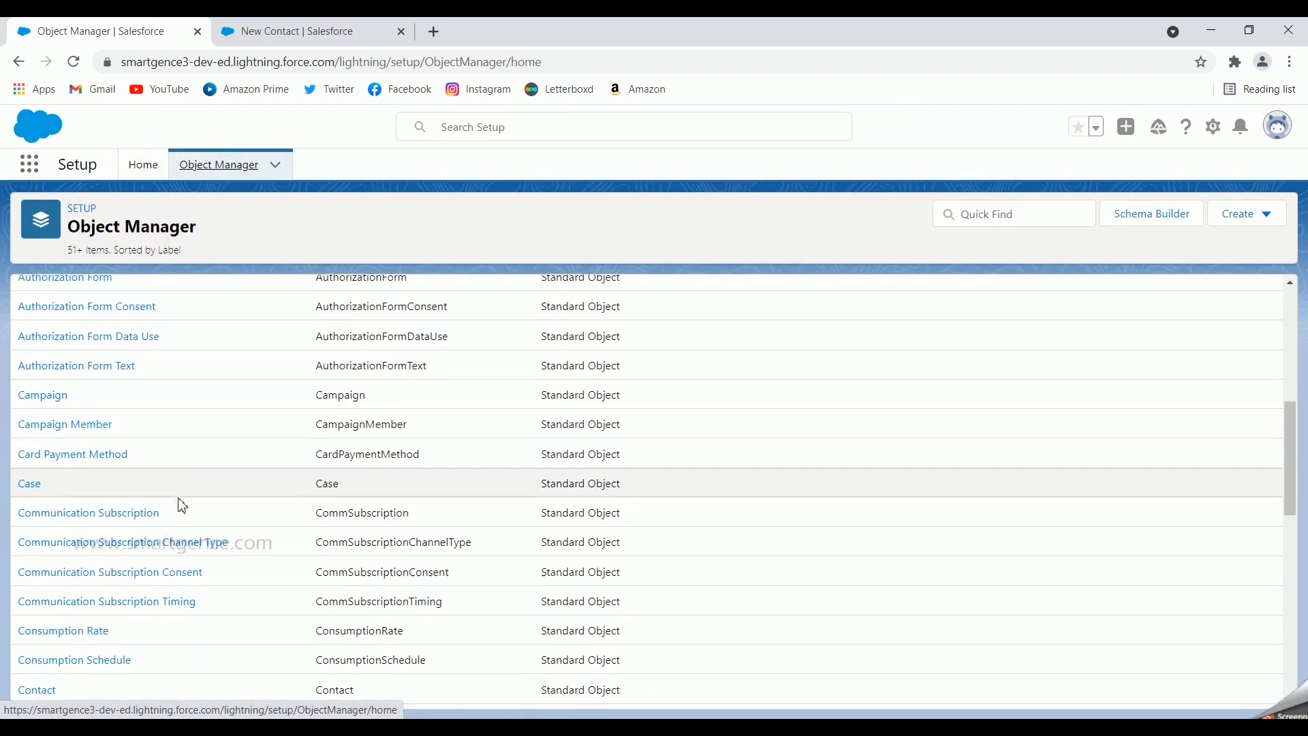
click(39, 609)
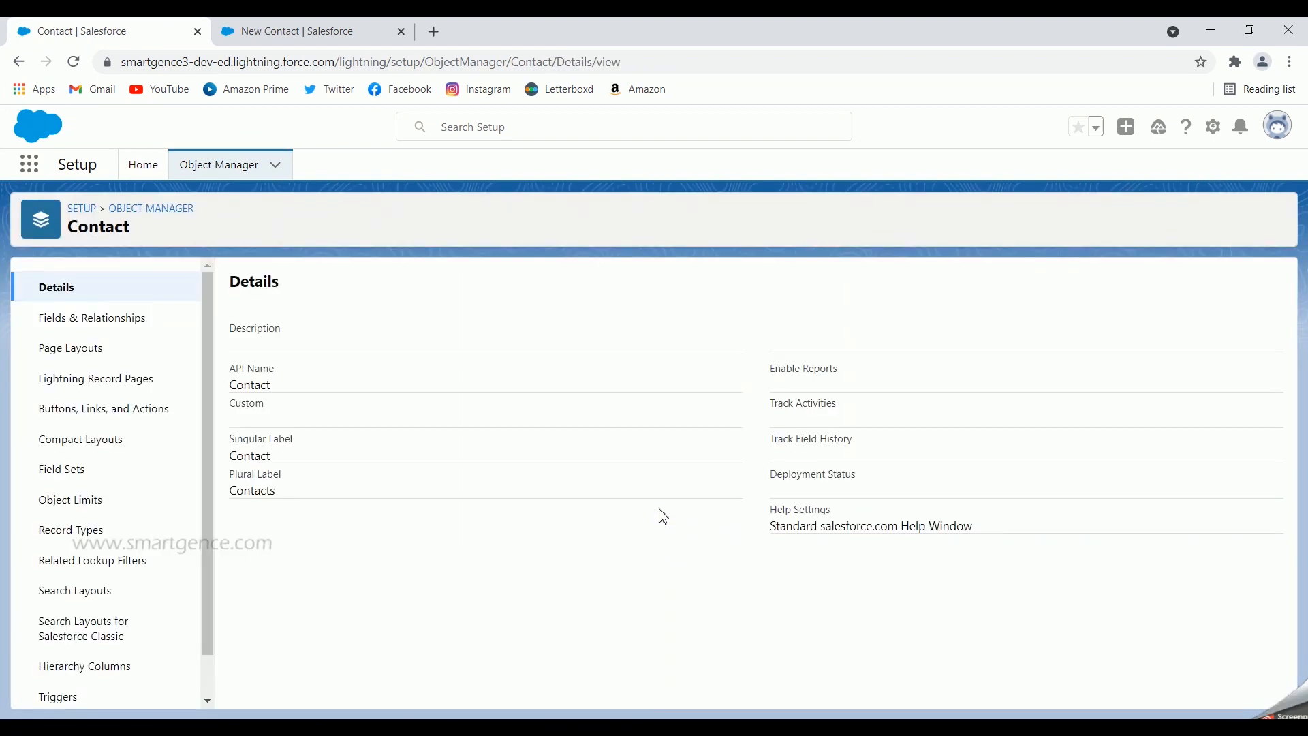
click(54, 318)
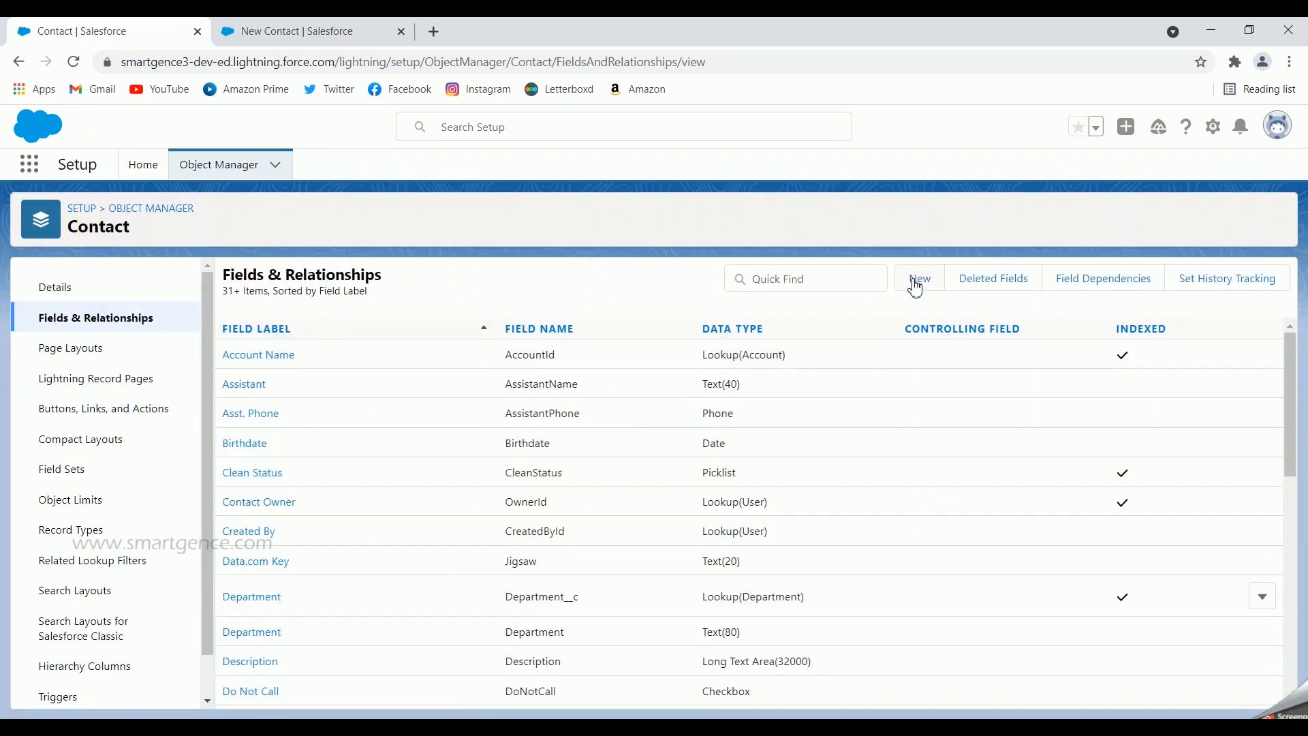
click(916, 281)
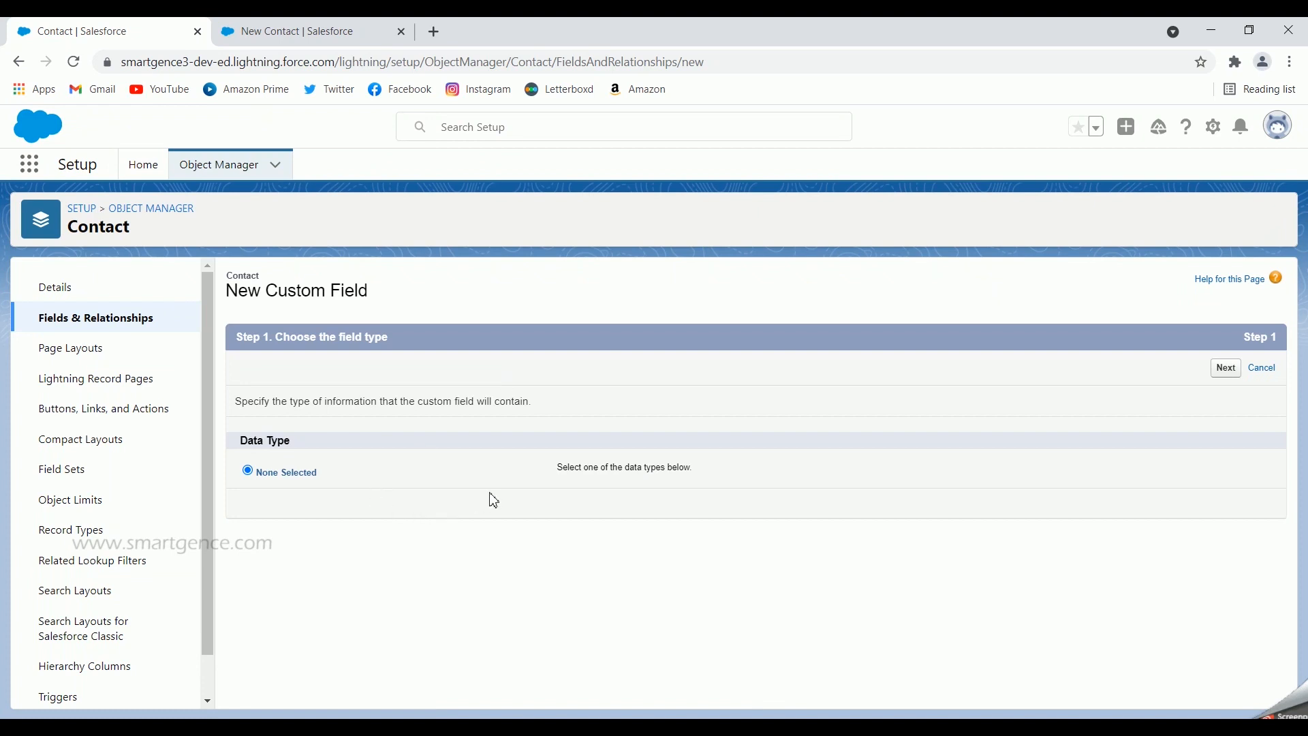
click(249, 533)
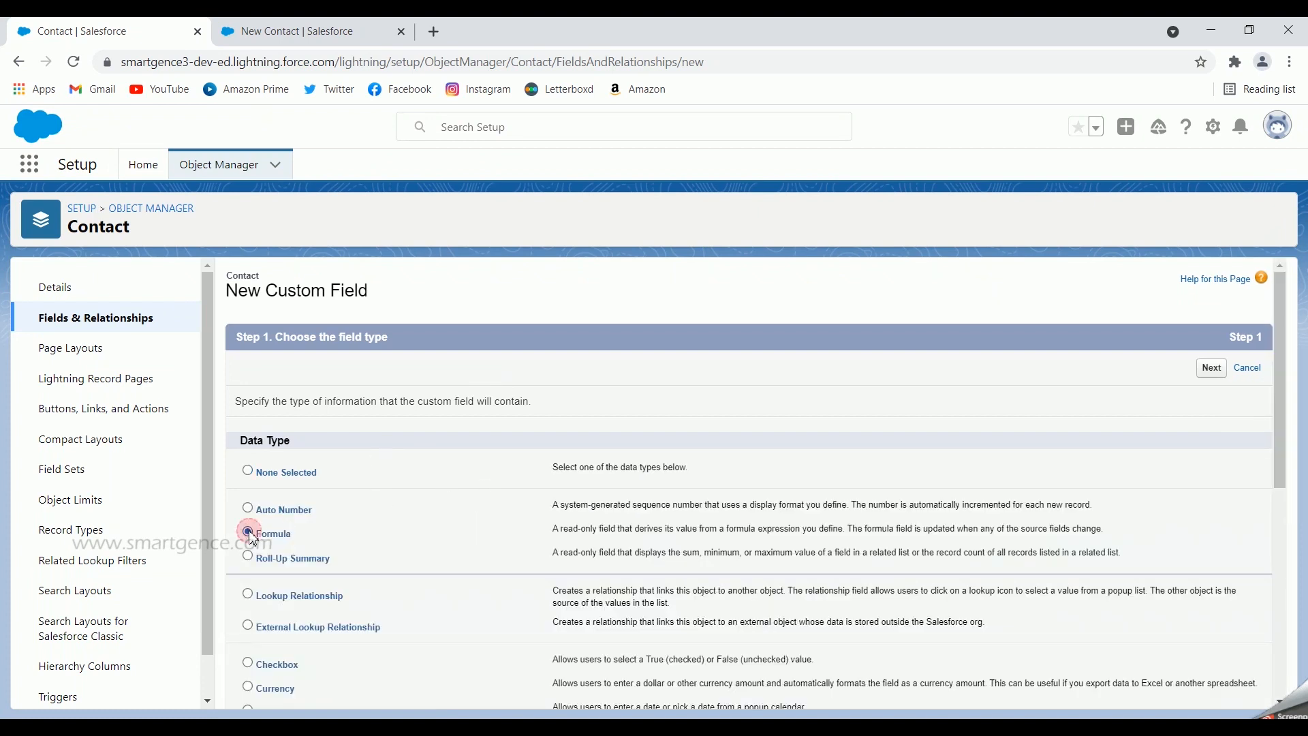
Label the formula field 'Age', returning a Number with 0 decimal places
click(1212, 368)
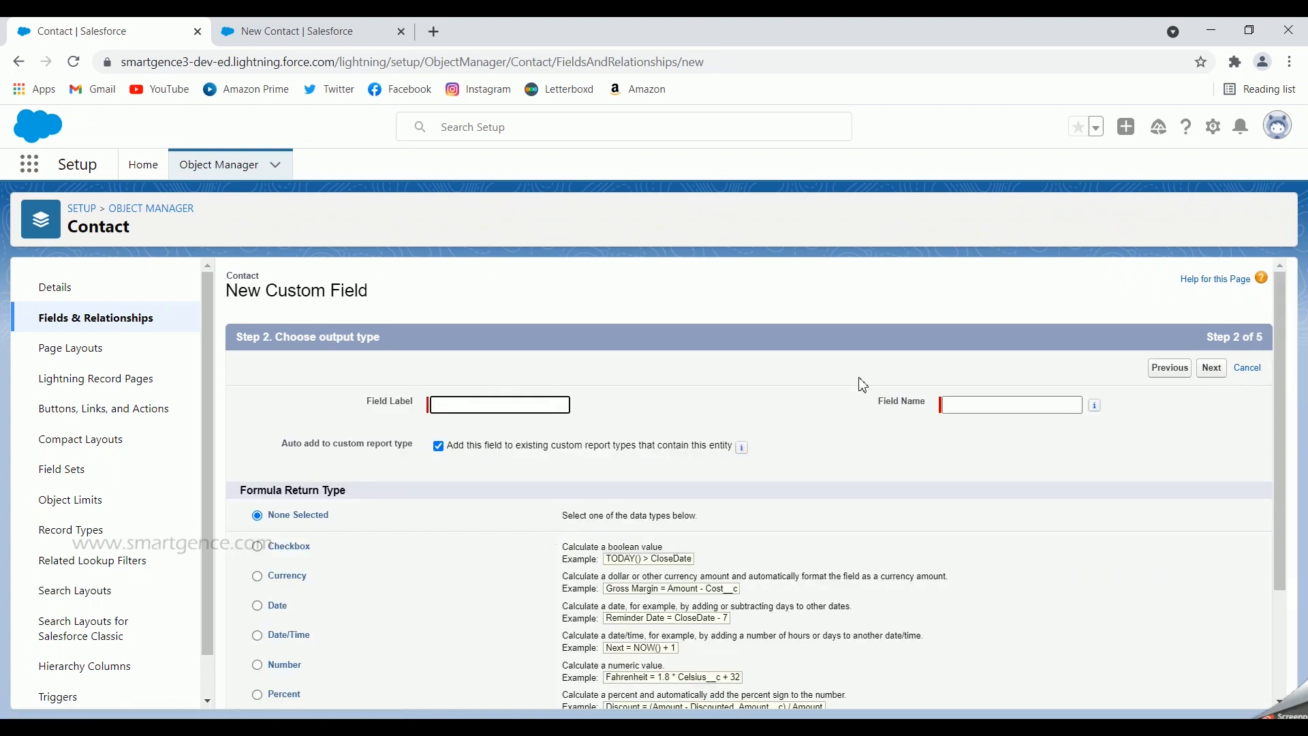
text(Age)
click(791, 410)
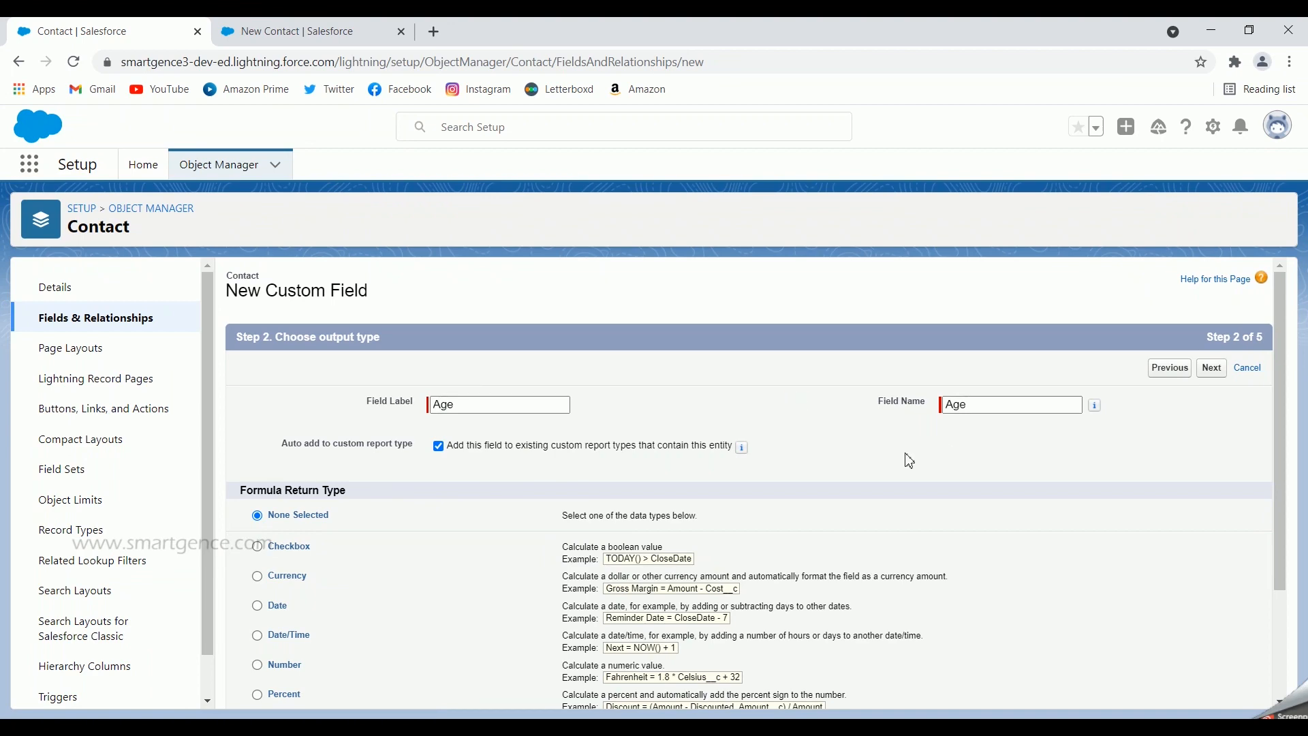
scroll(839, 459, down, 2)
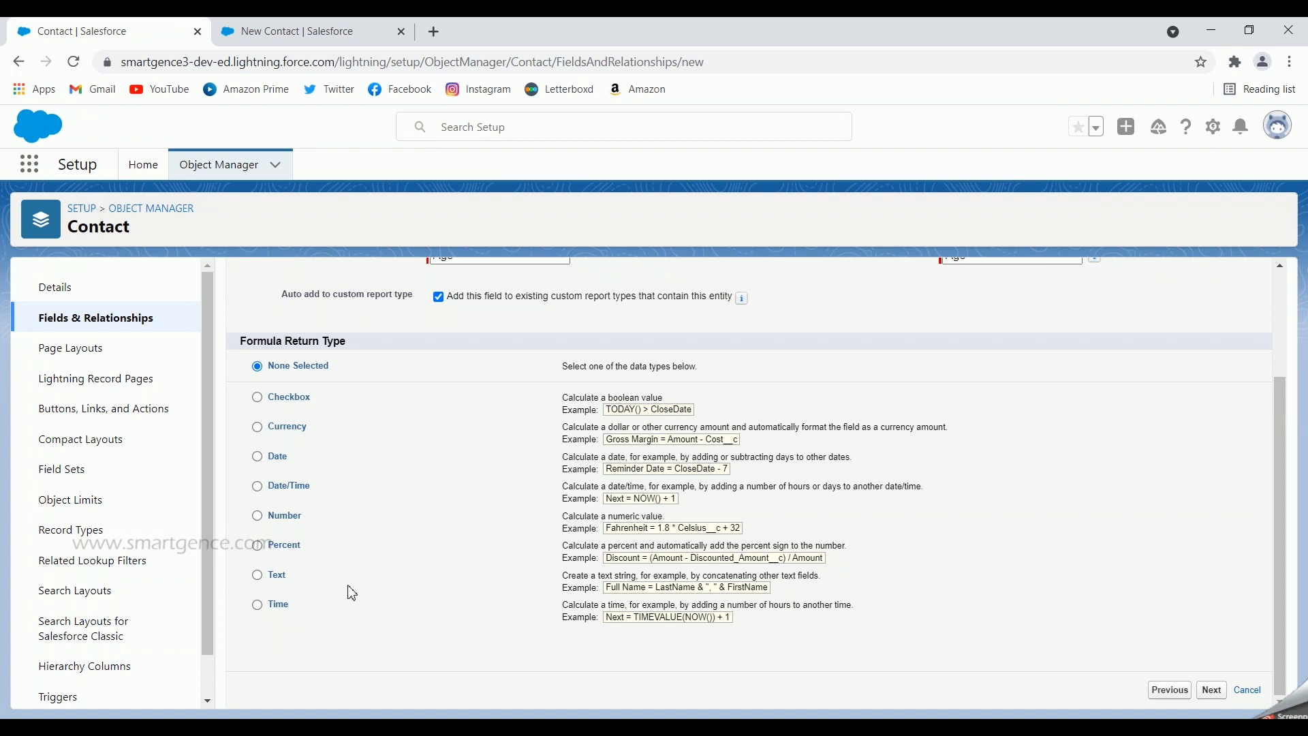
click(257, 516)
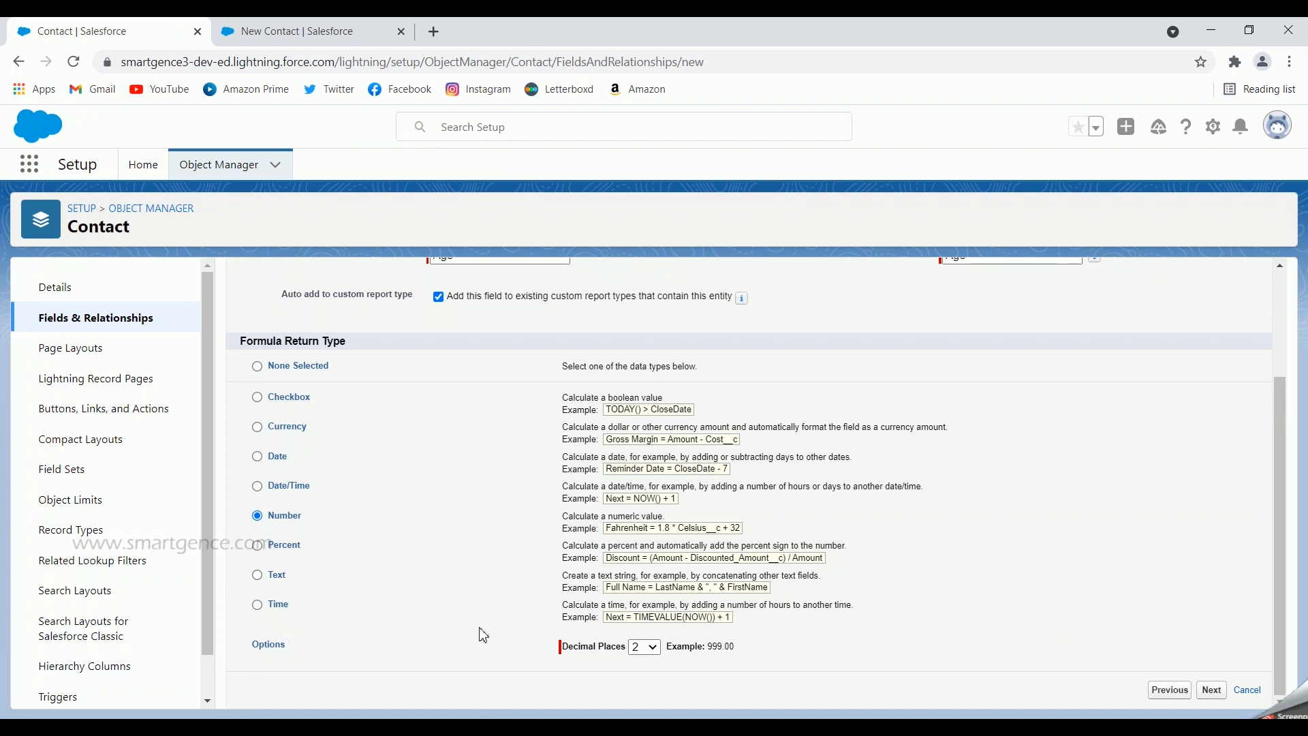
click(645, 648)
click(644, 366)
click(1212, 690)
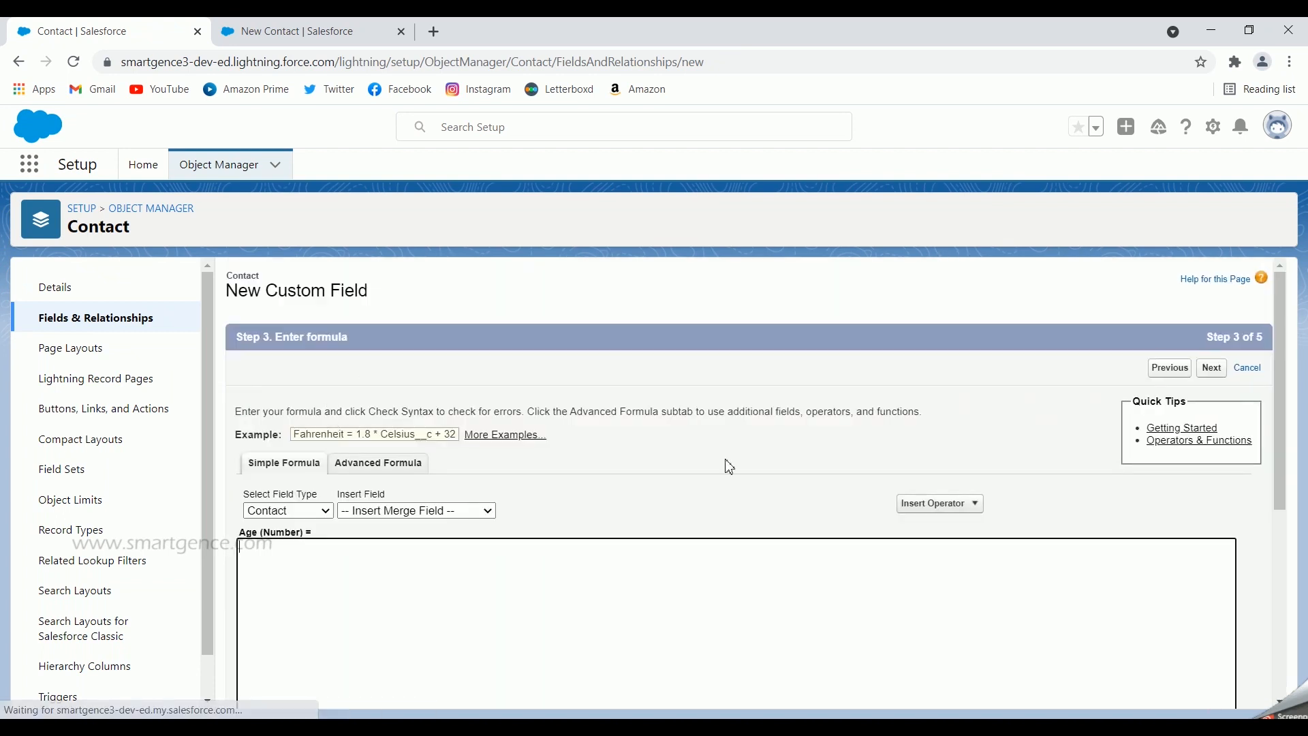
Switch the Age formula step to the Advanced Formula editor
scroll(737, 475, down, 2)
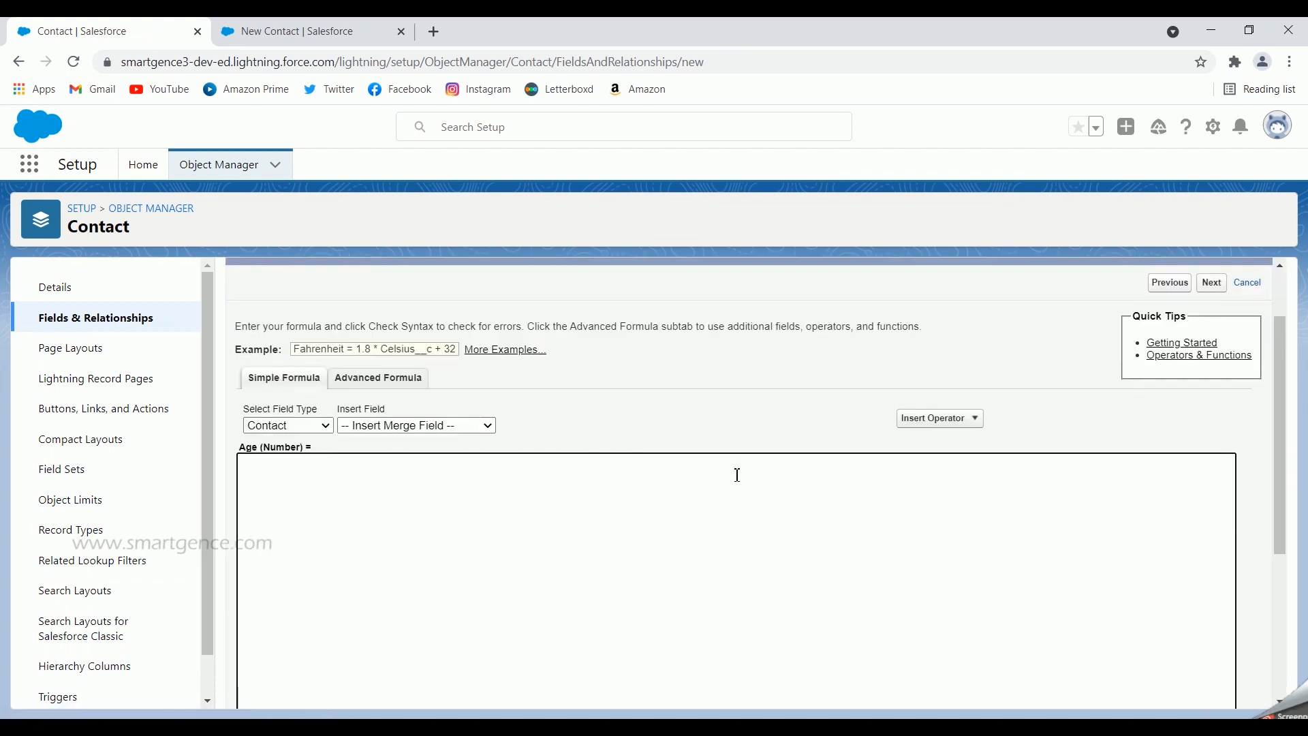
click(372, 383)
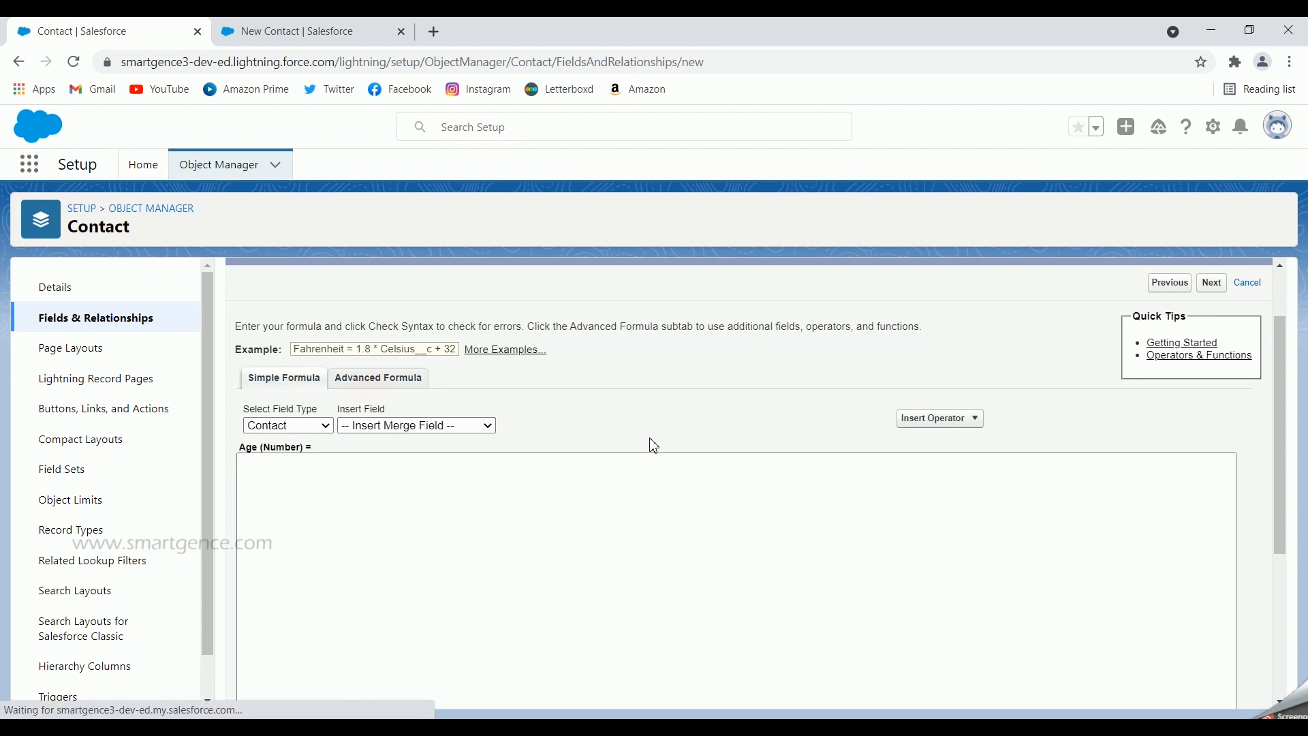
click(388, 380)
click(395, 376)
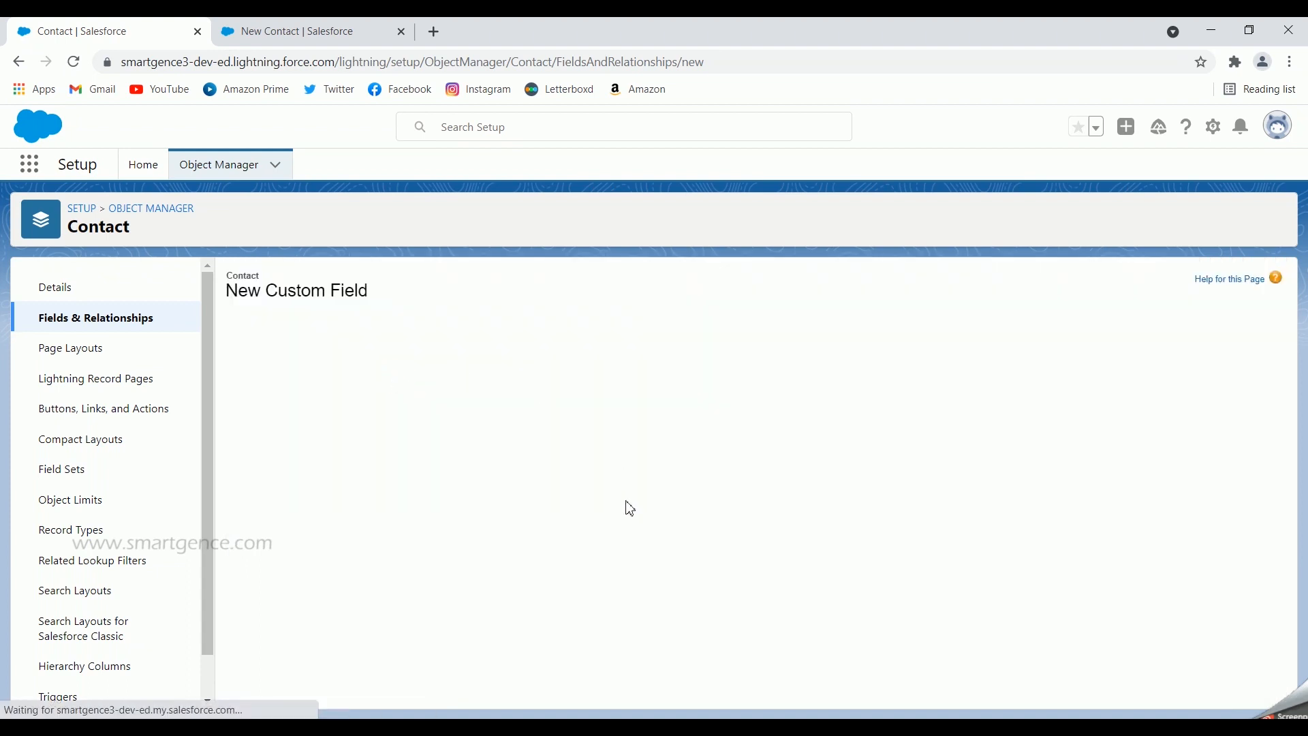
click(376, 464)
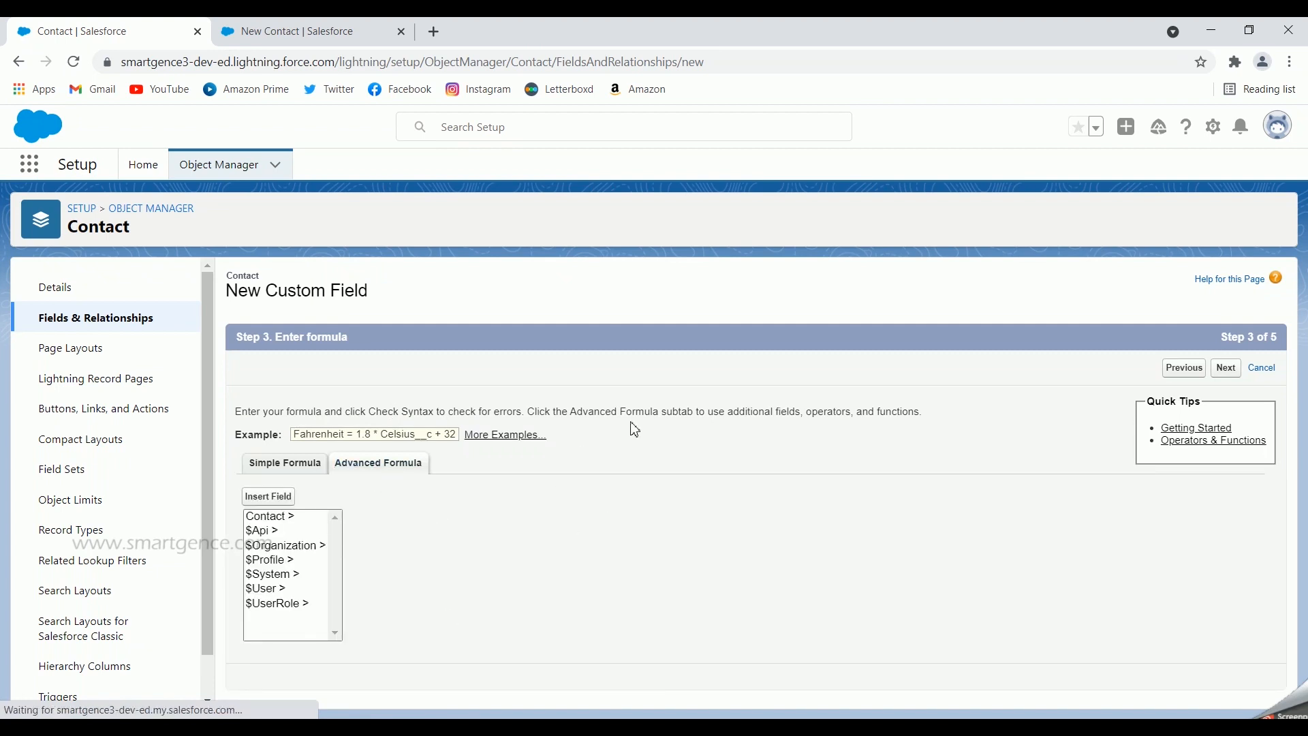
click(266, 526)
scroll(441, 522, down, 2)
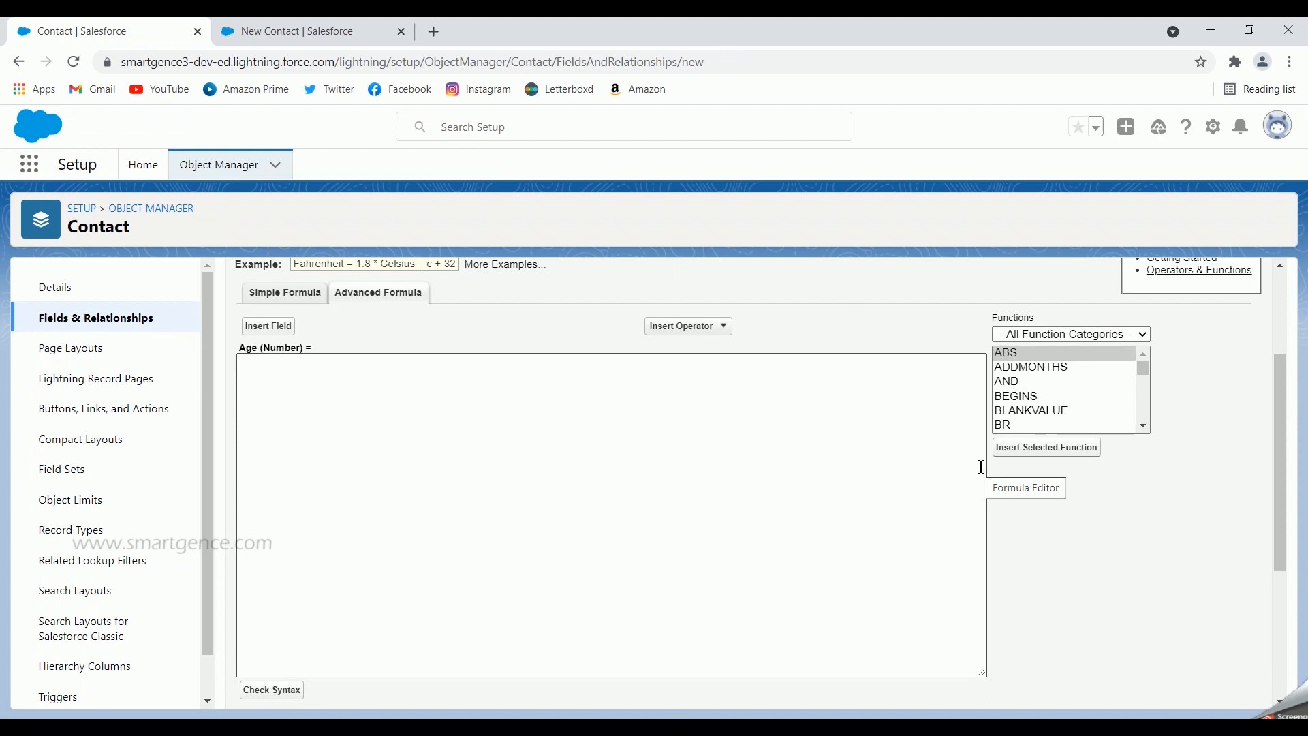
Start the Age formula as YEAR( TODAY() ) followed by a minus sign
click(1038, 394)
key(y)
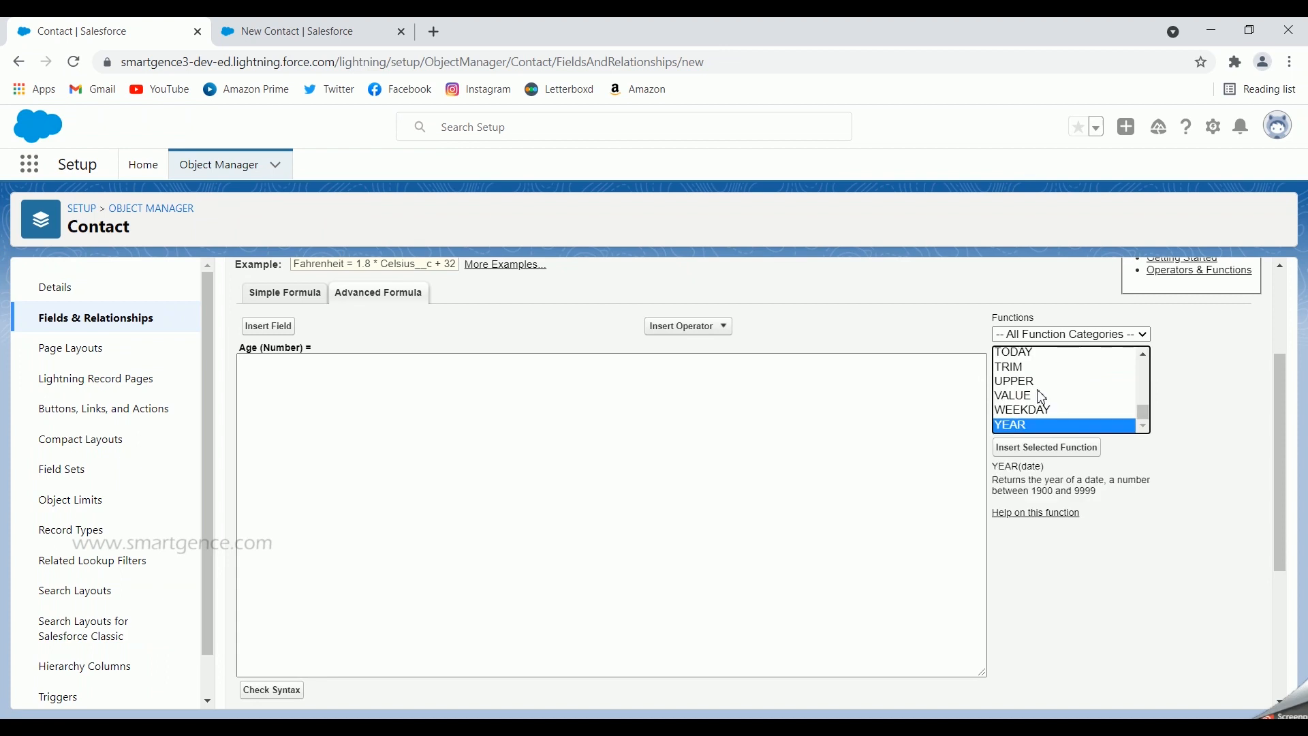
click(1042, 447)
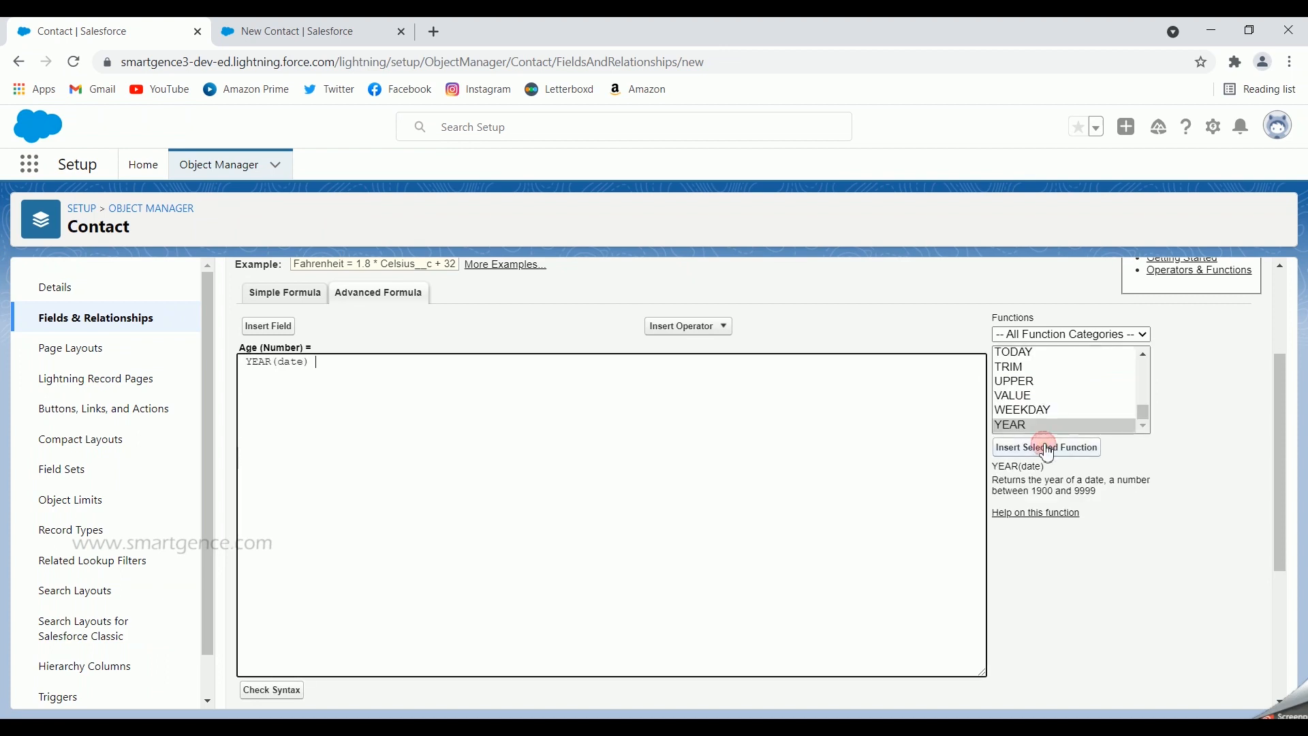
double_click(291, 363)
click(1024, 355)
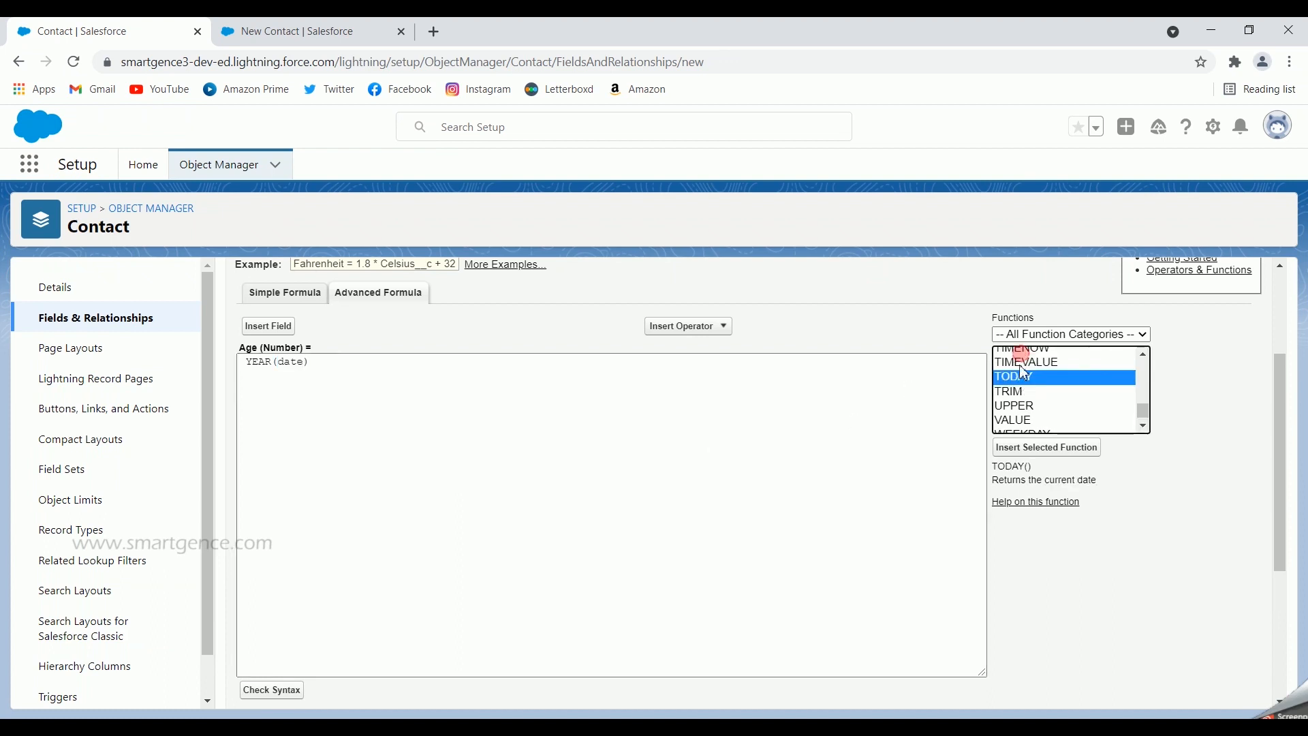
click(1047, 447)
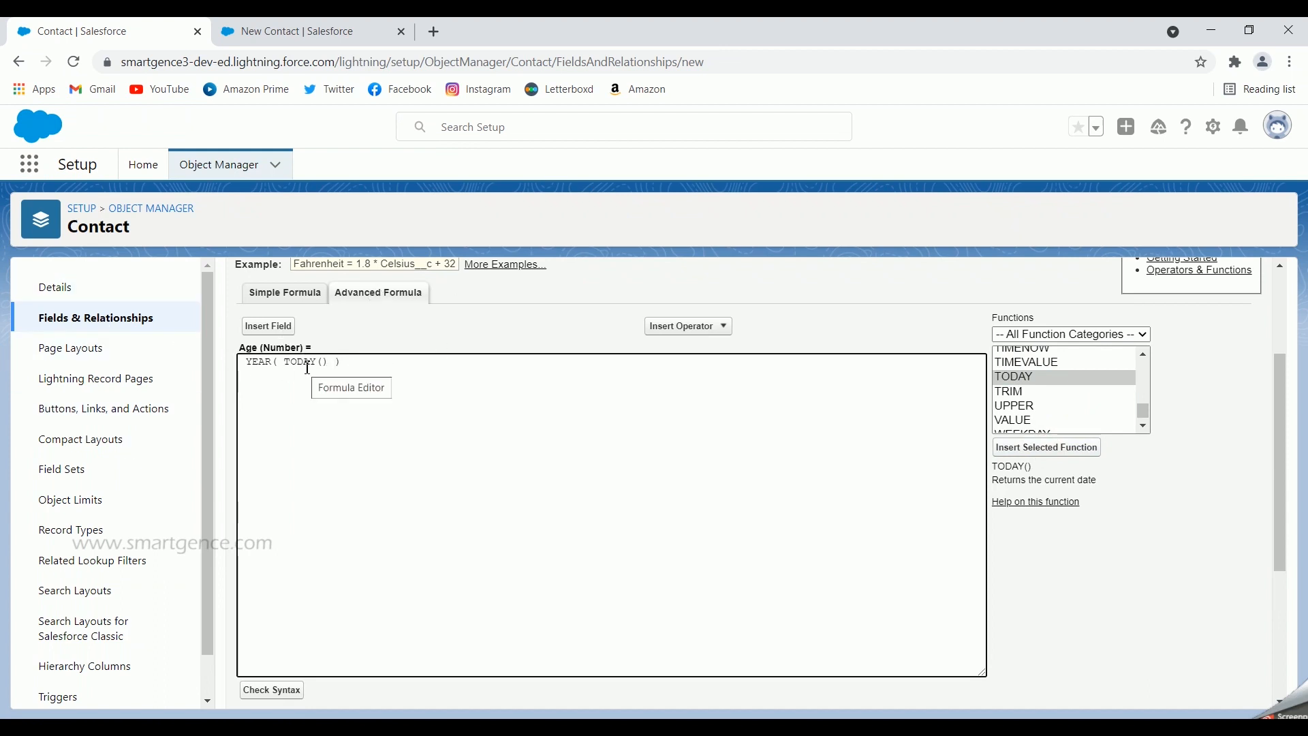
click(368, 361)
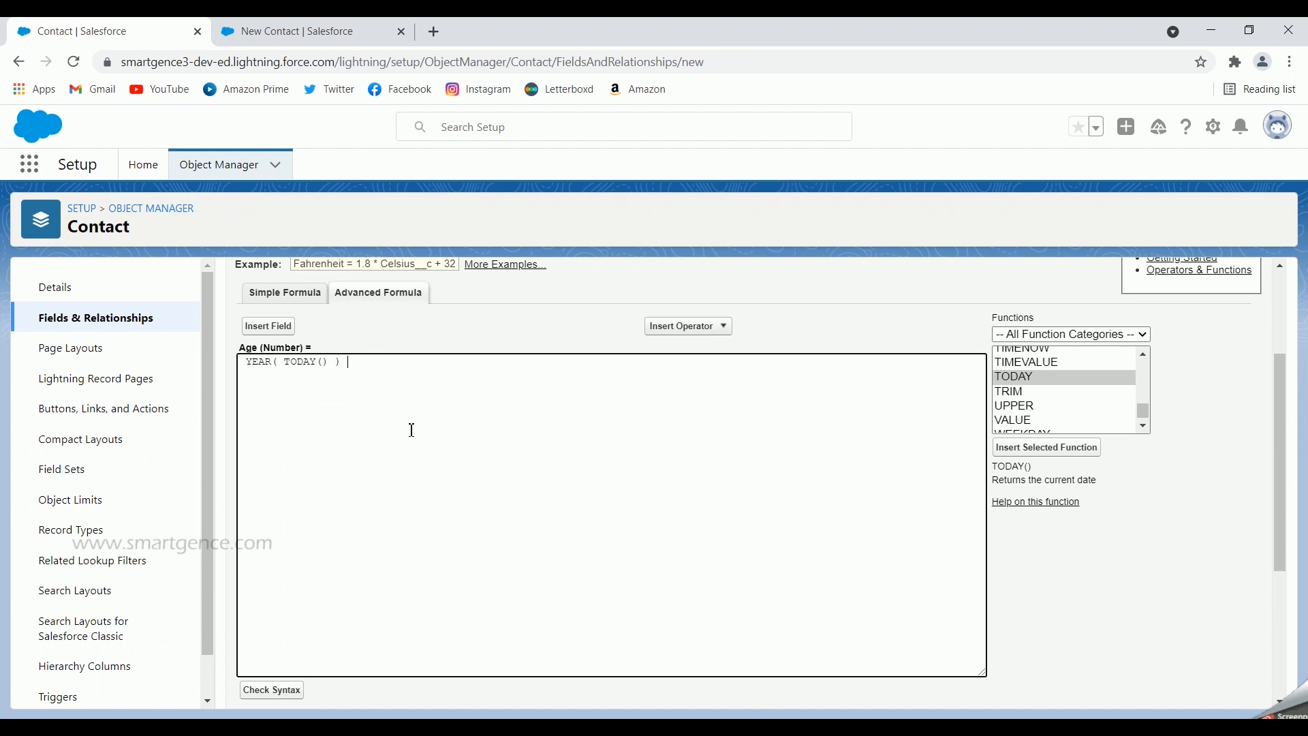
click(664, 326)
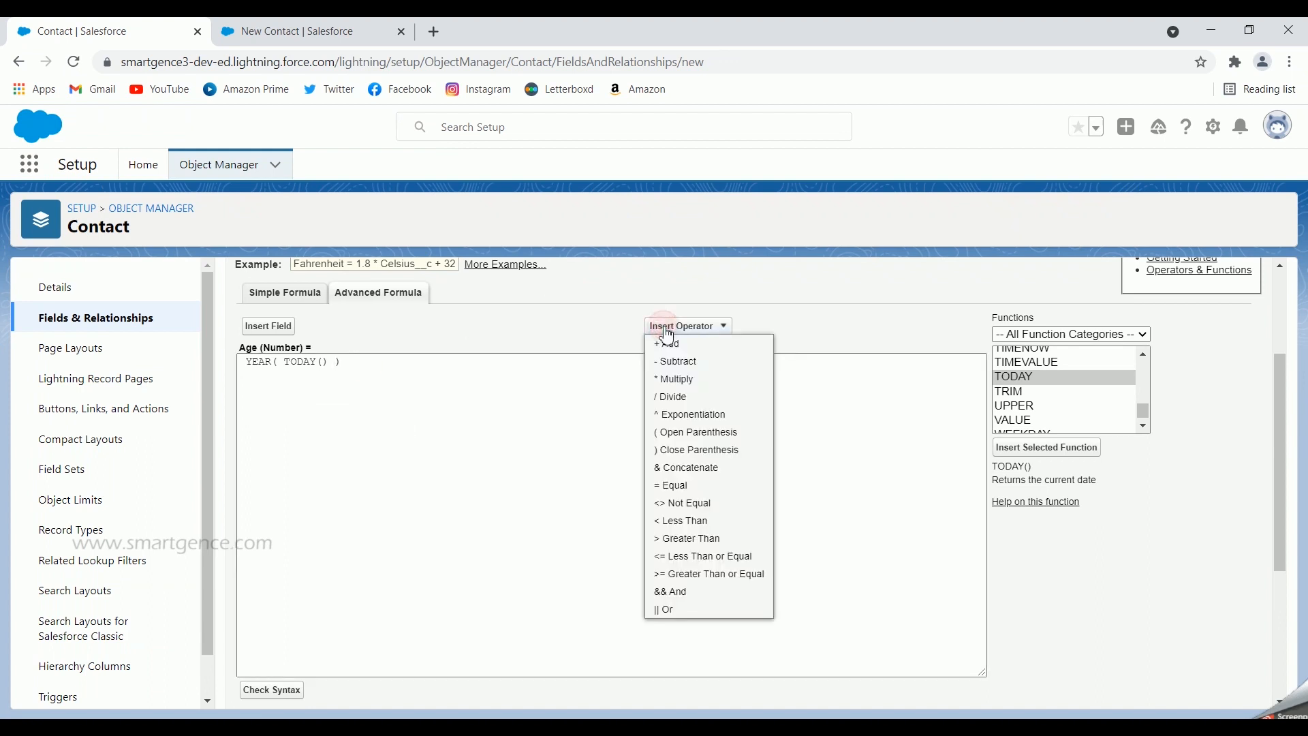
click(679, 362)
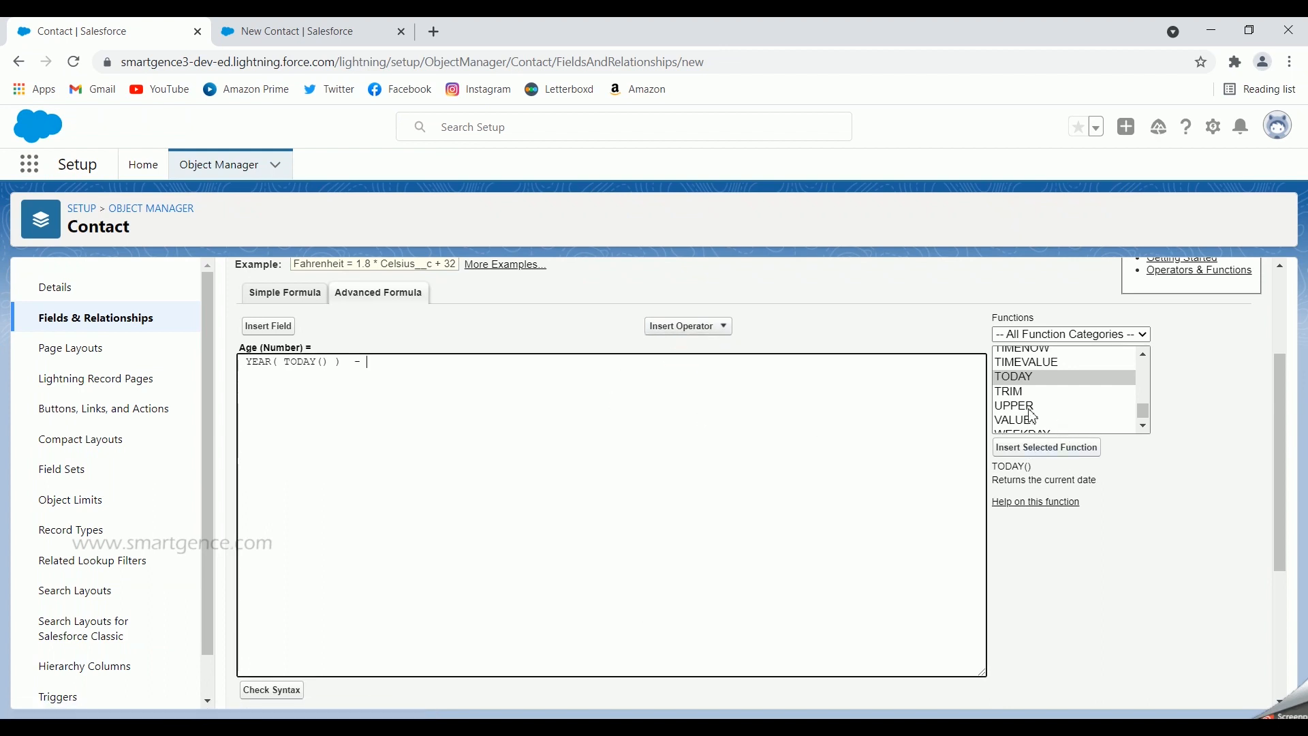
Add a second YEAR() containing the contact's Birthdate field after the minus
click(1059, 406)
scroll(1061, 403, down, 1)
click(1025, 425)
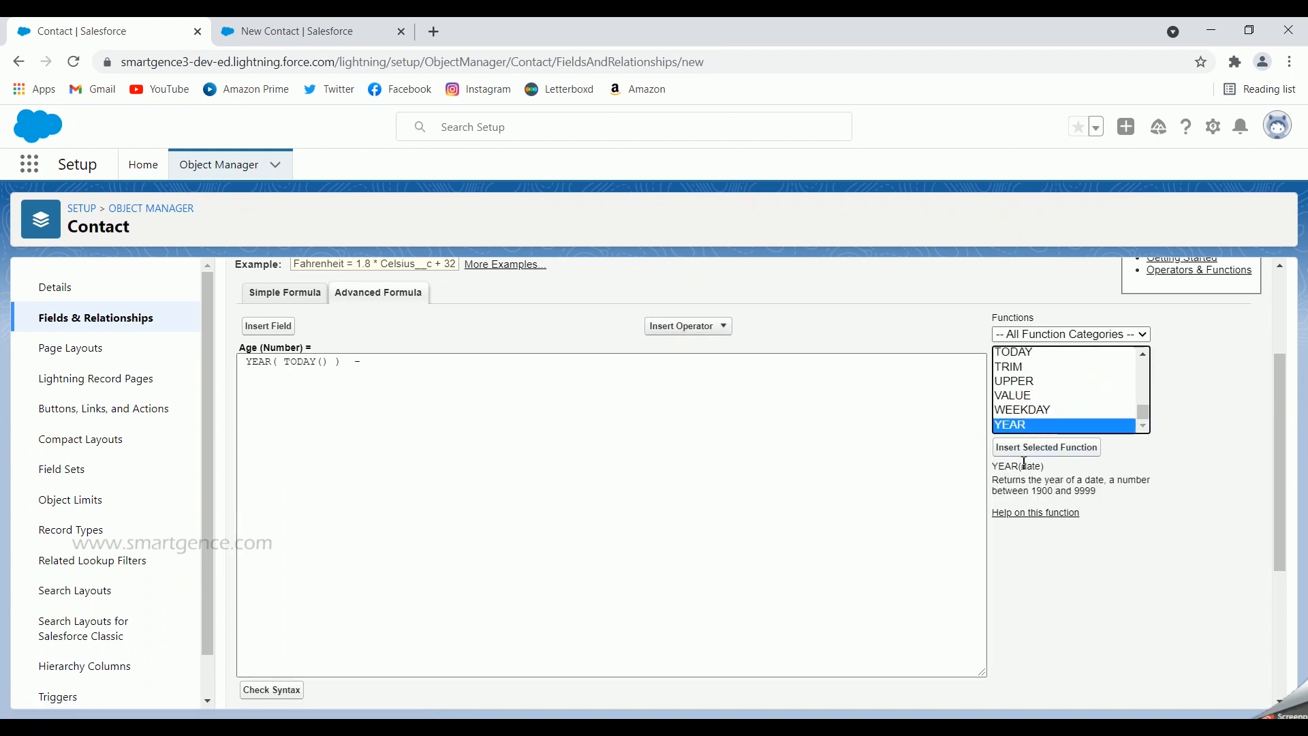
click(1039, 451)
double_click(416, 364)
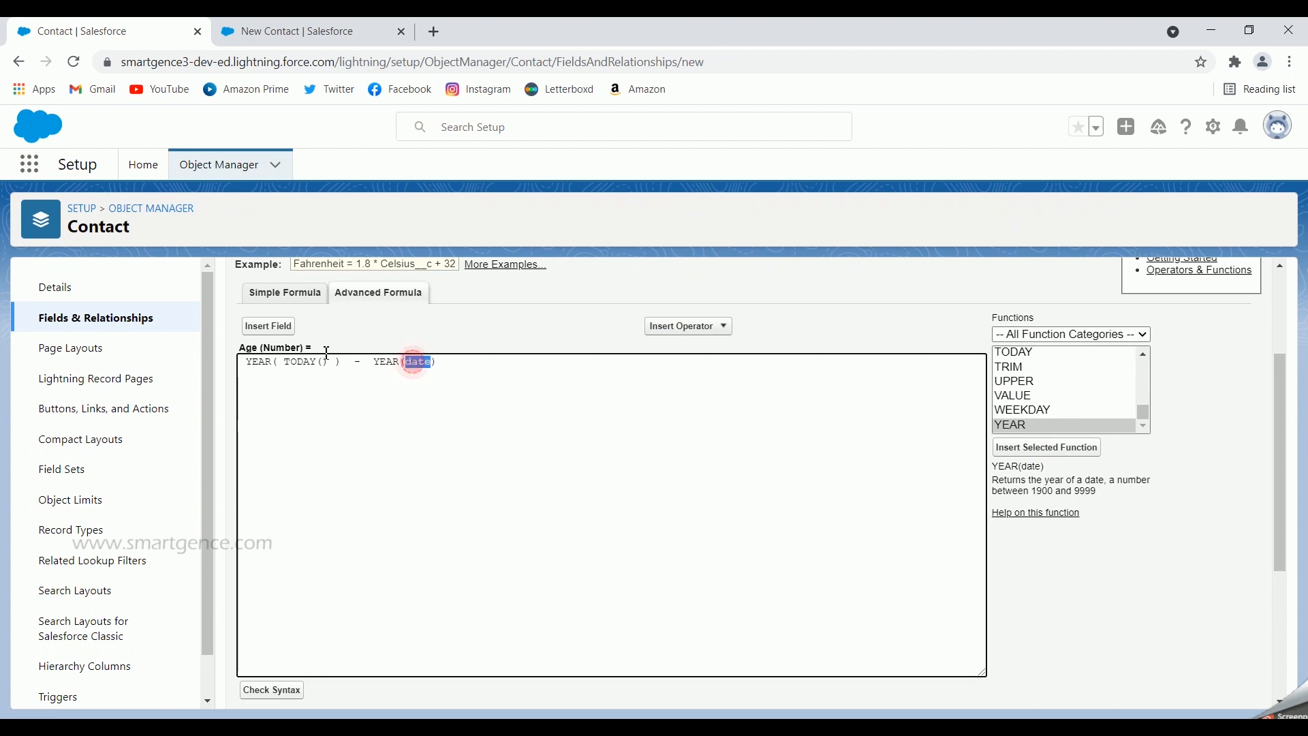
click(284, 332)
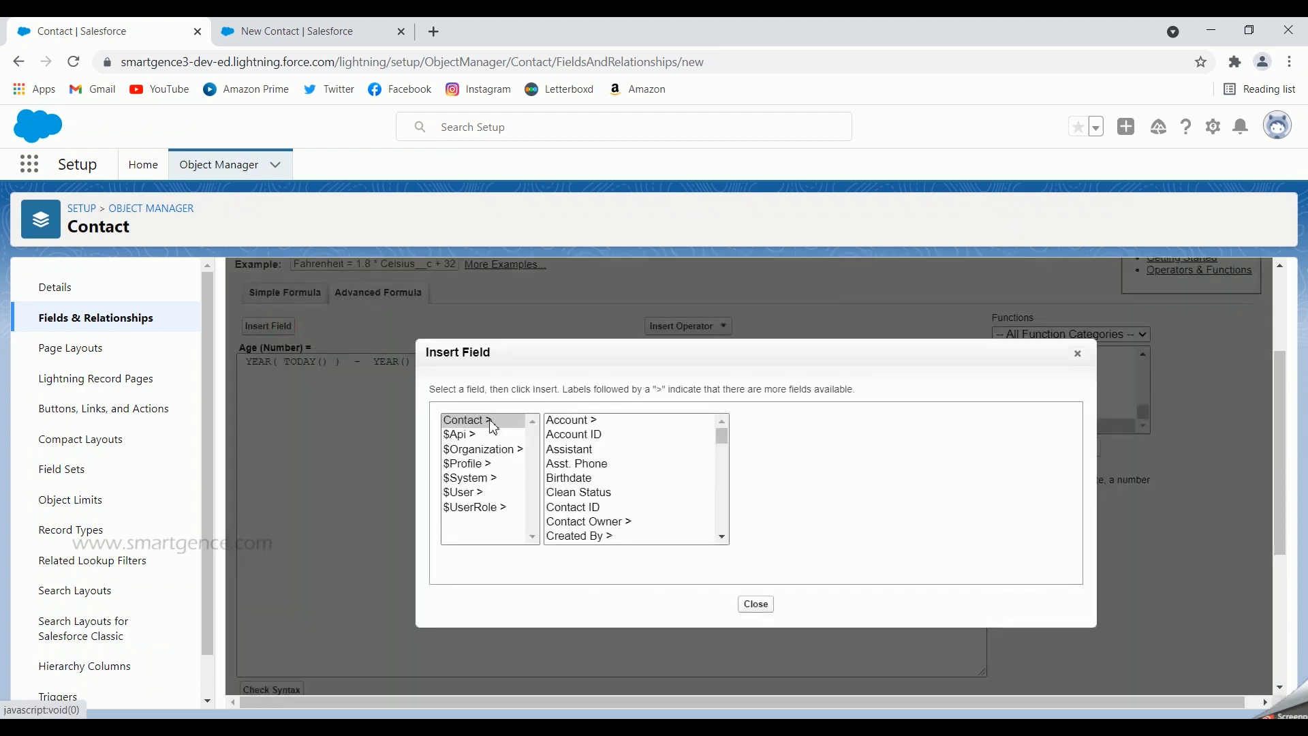
click(584, 478)
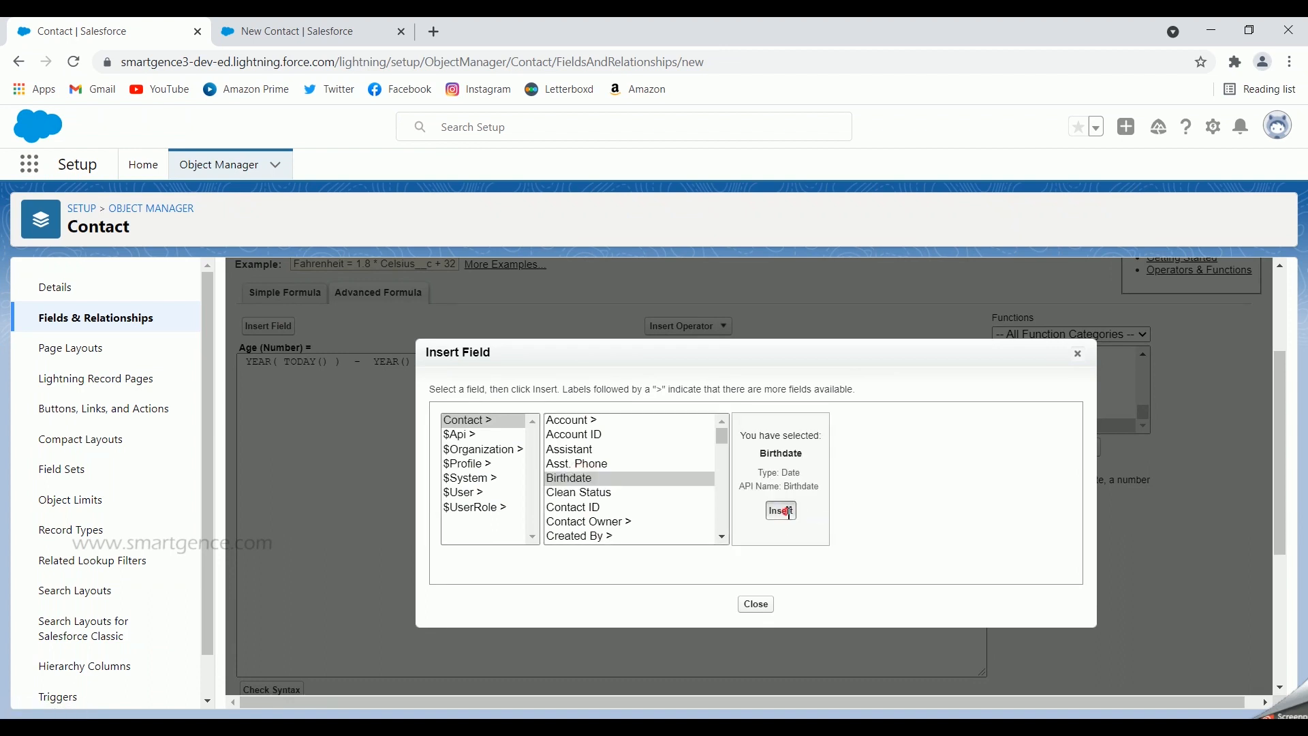
click(782, 511)
scroll(637, 473, down, 4)
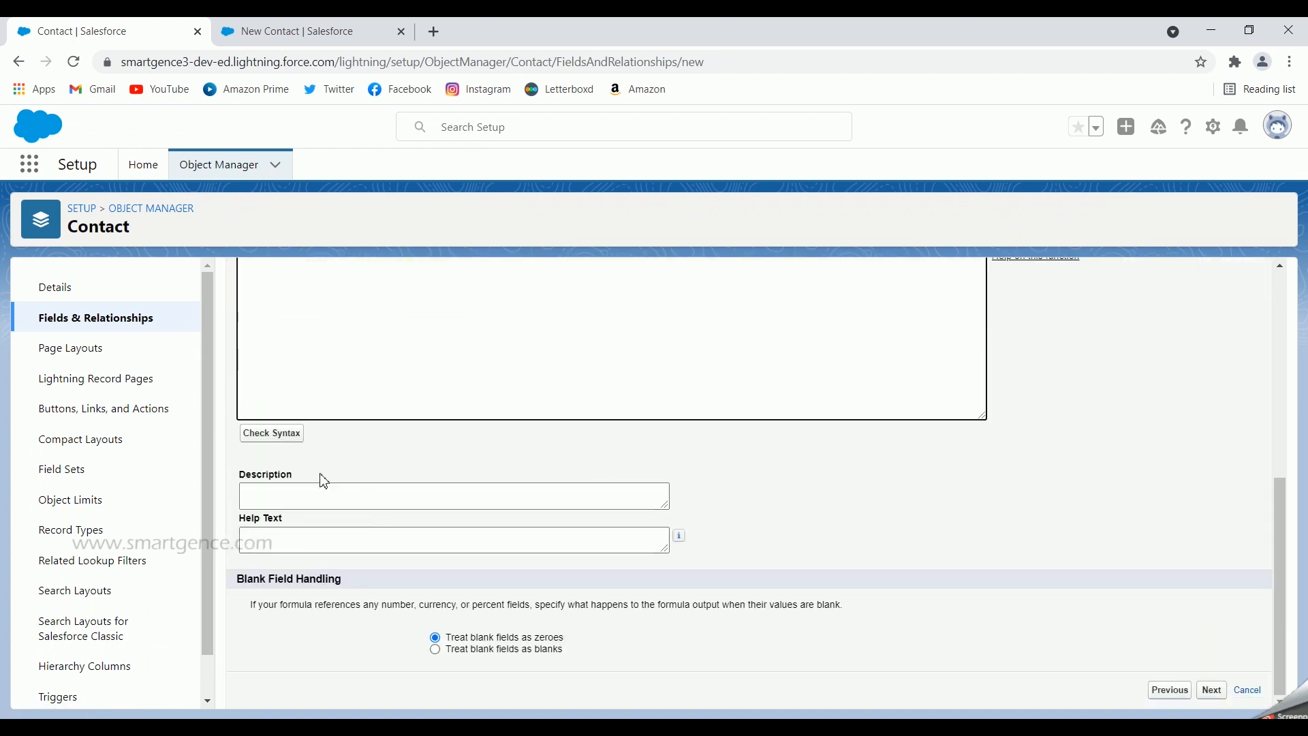
Check the Age formula's syntax and continue to field-level security
click(285, 437)
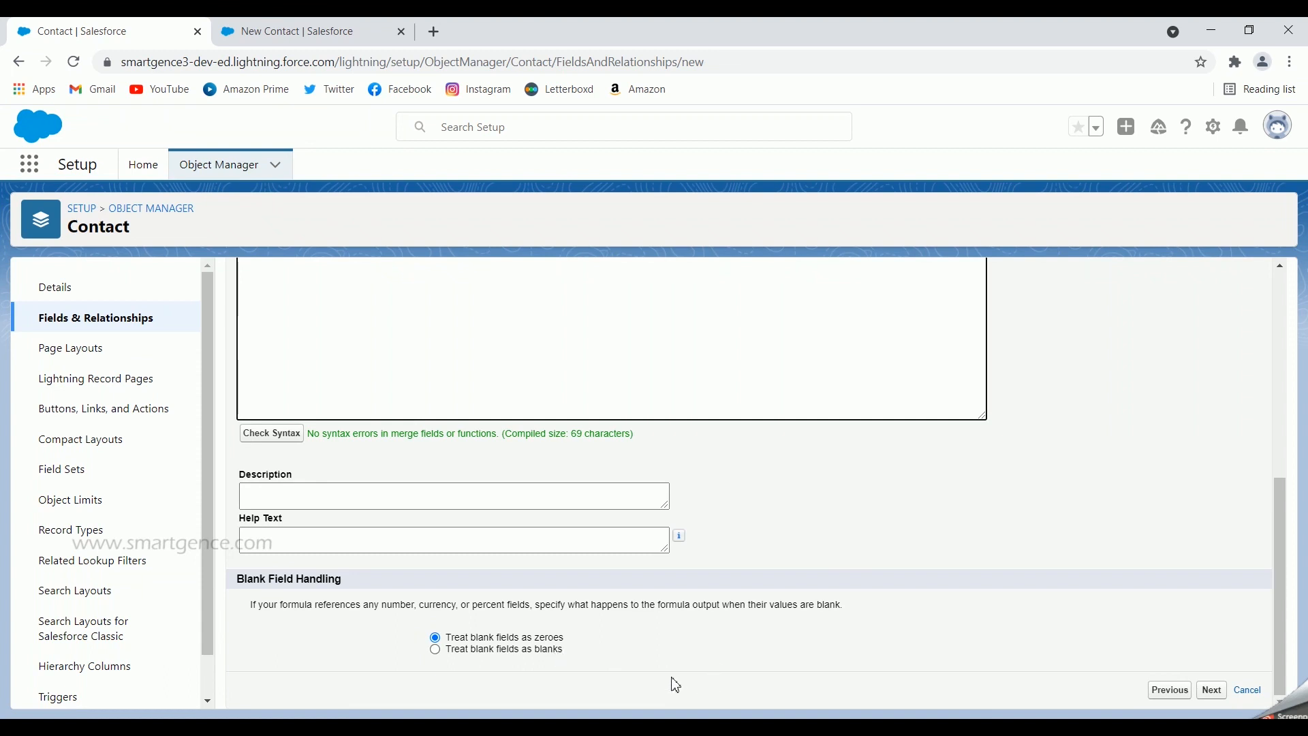
click(1217, 697)
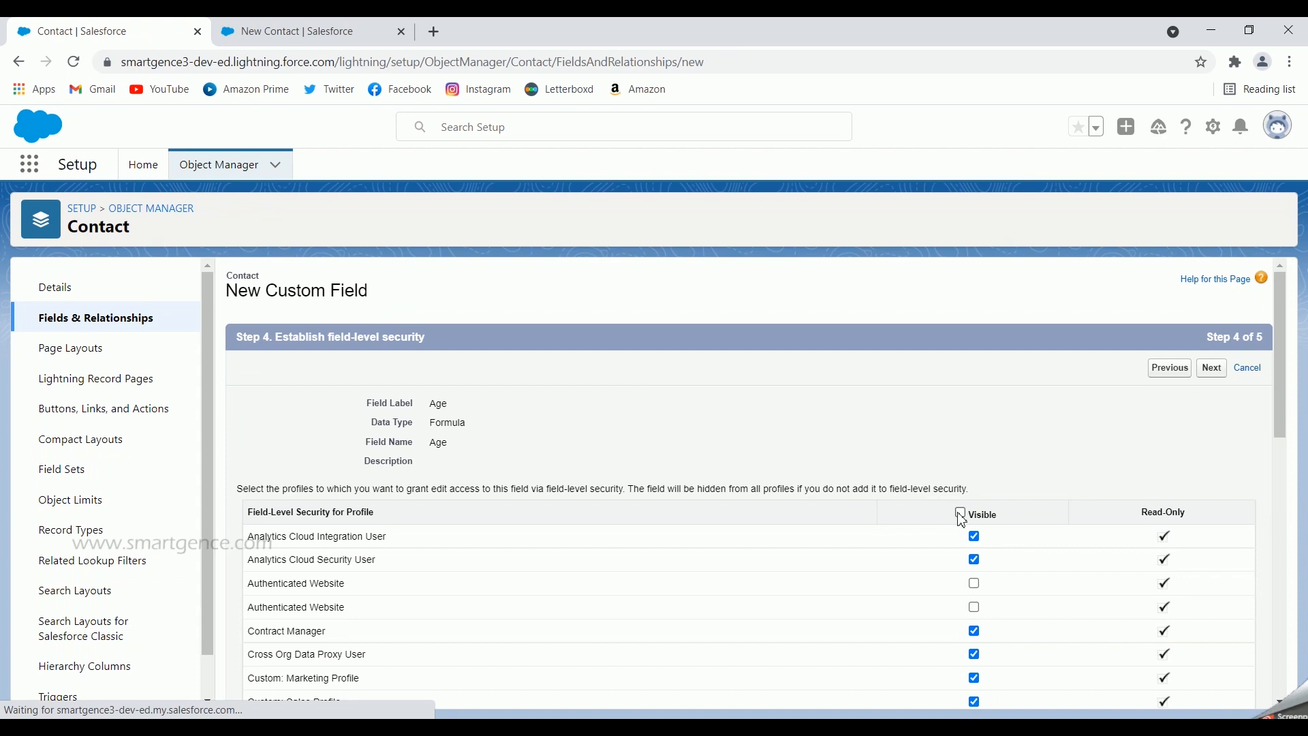
Make Age visible to all profiles, keep every page layout, and save the field
click(961, 513)
scroll(1019, 467, down, 1)
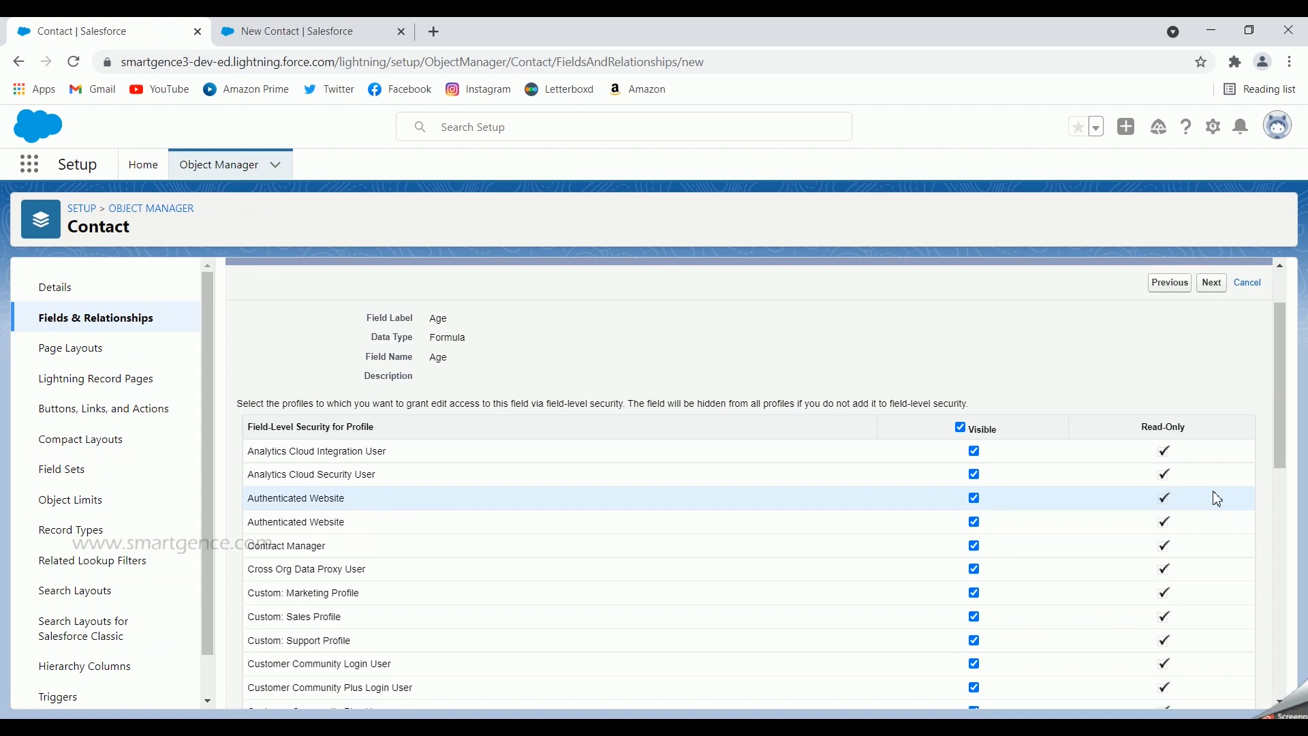
scroll(1217, 499, up, 1)
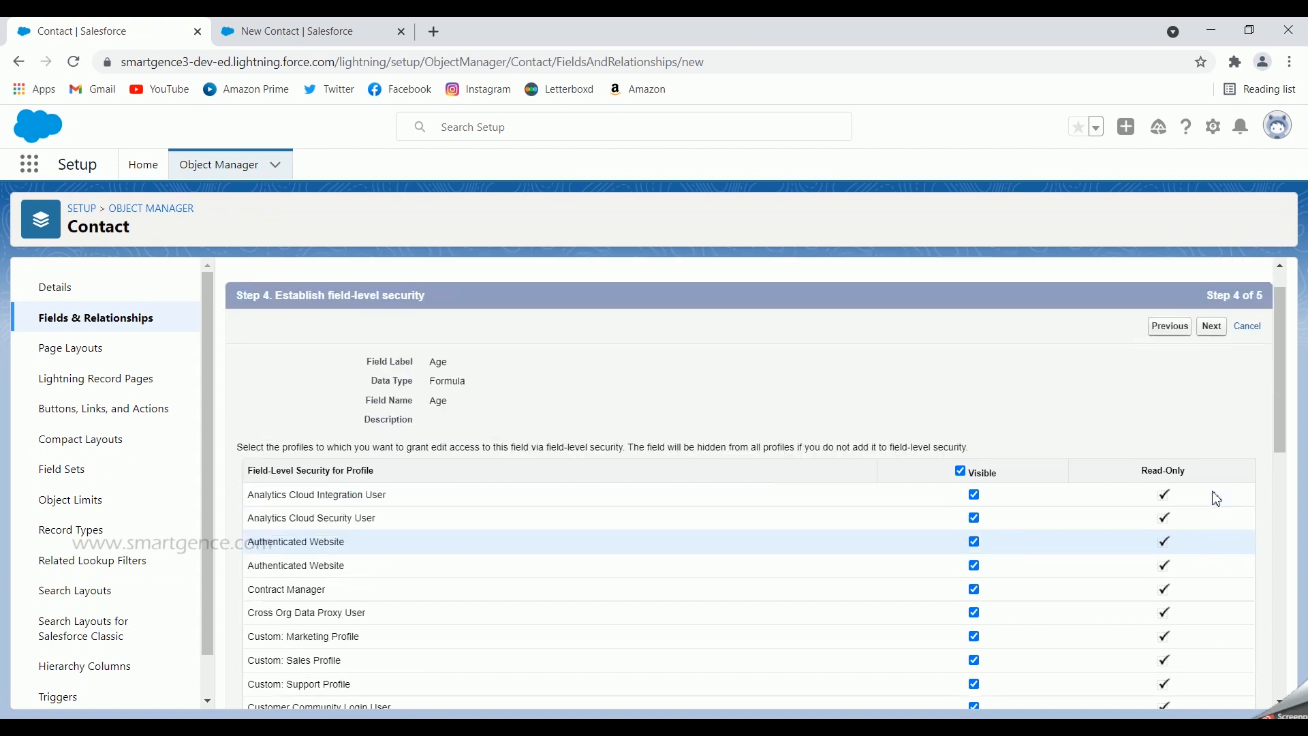
click(1212, 368)
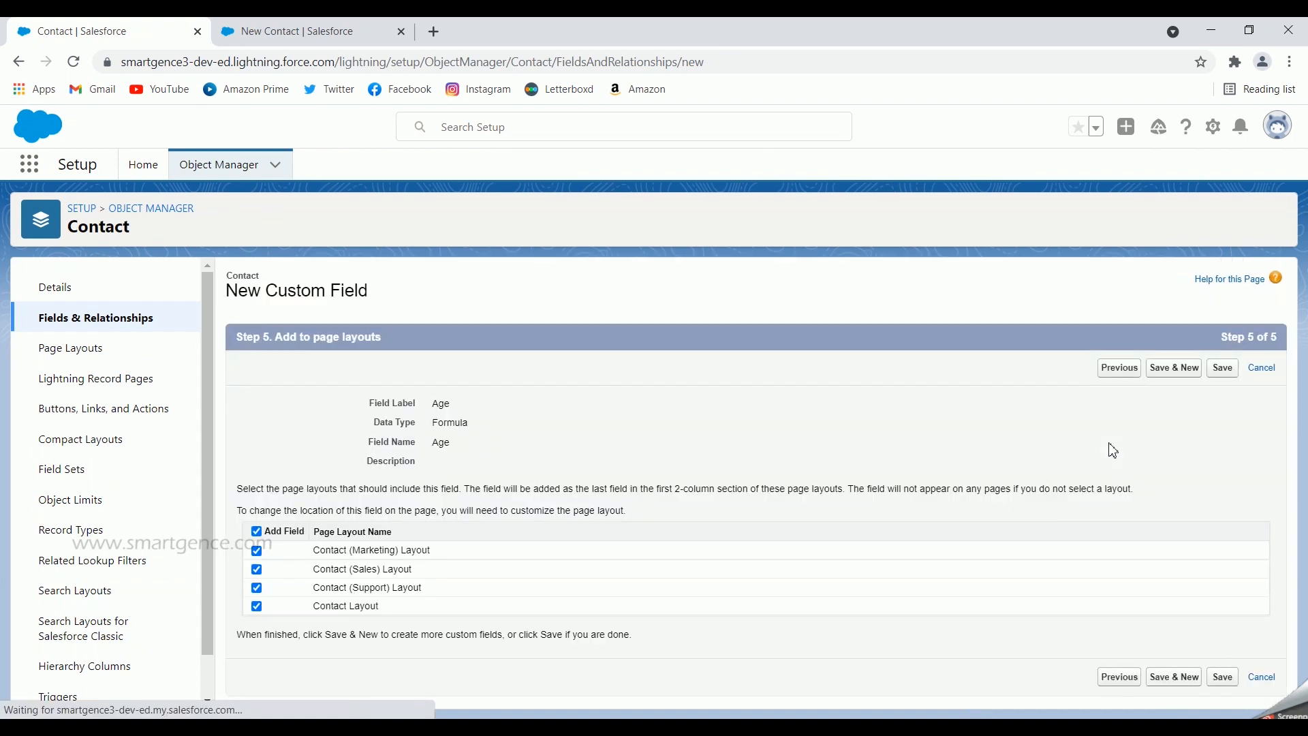
click(1221, 369)
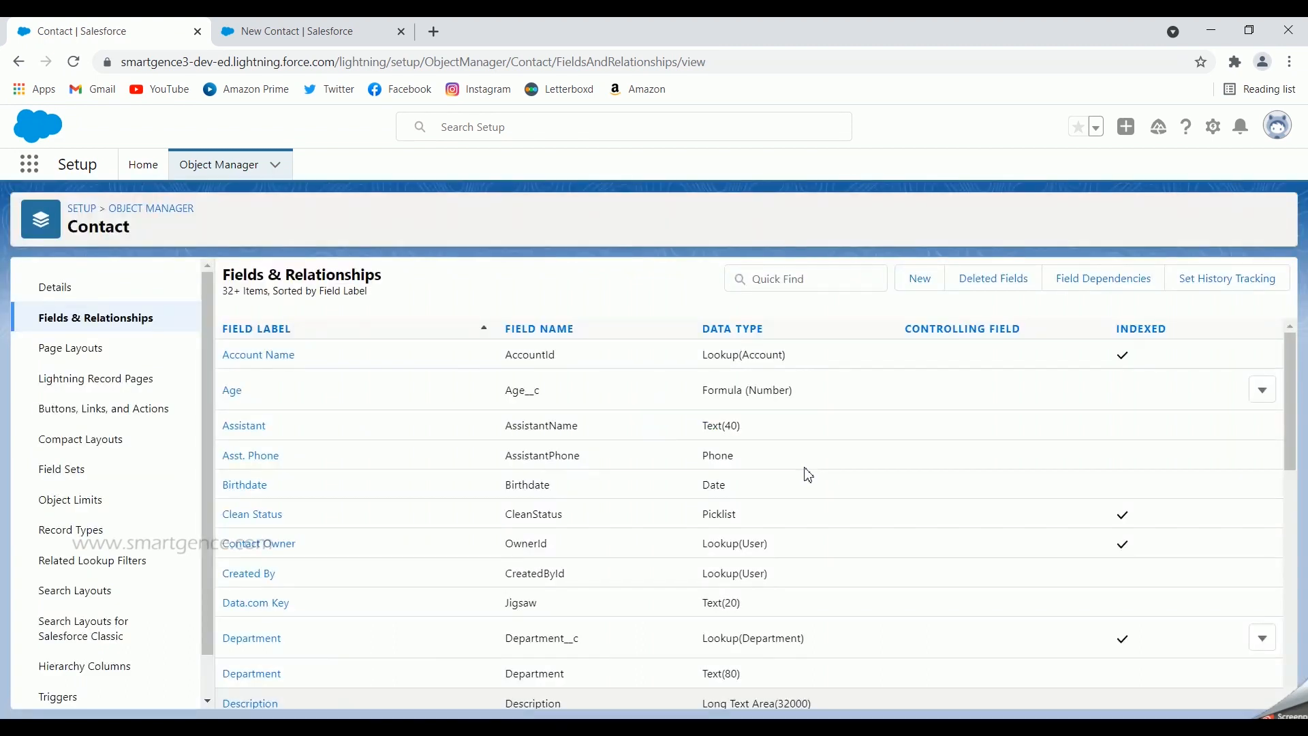
Start a Text formula field on Contact labelled 'Account PAN Number'
click(932, 279)
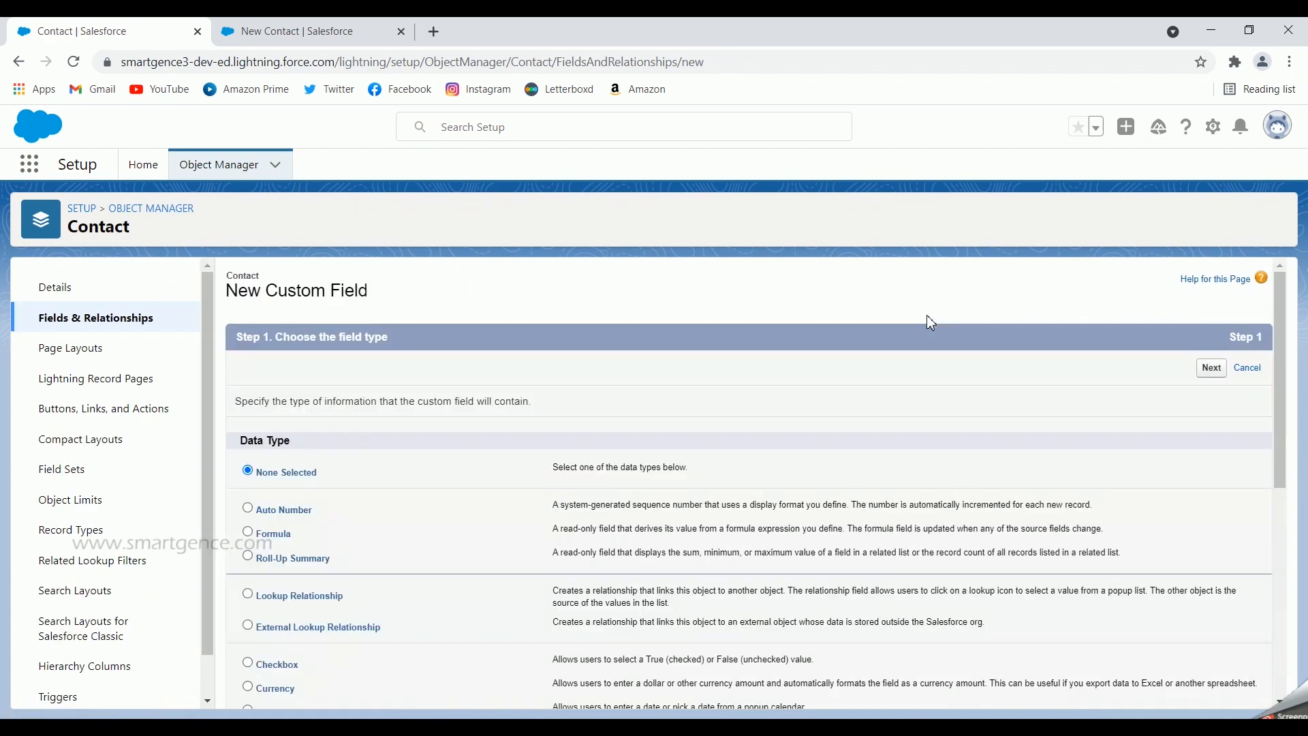
click(274, 534)
click(1211, 368)
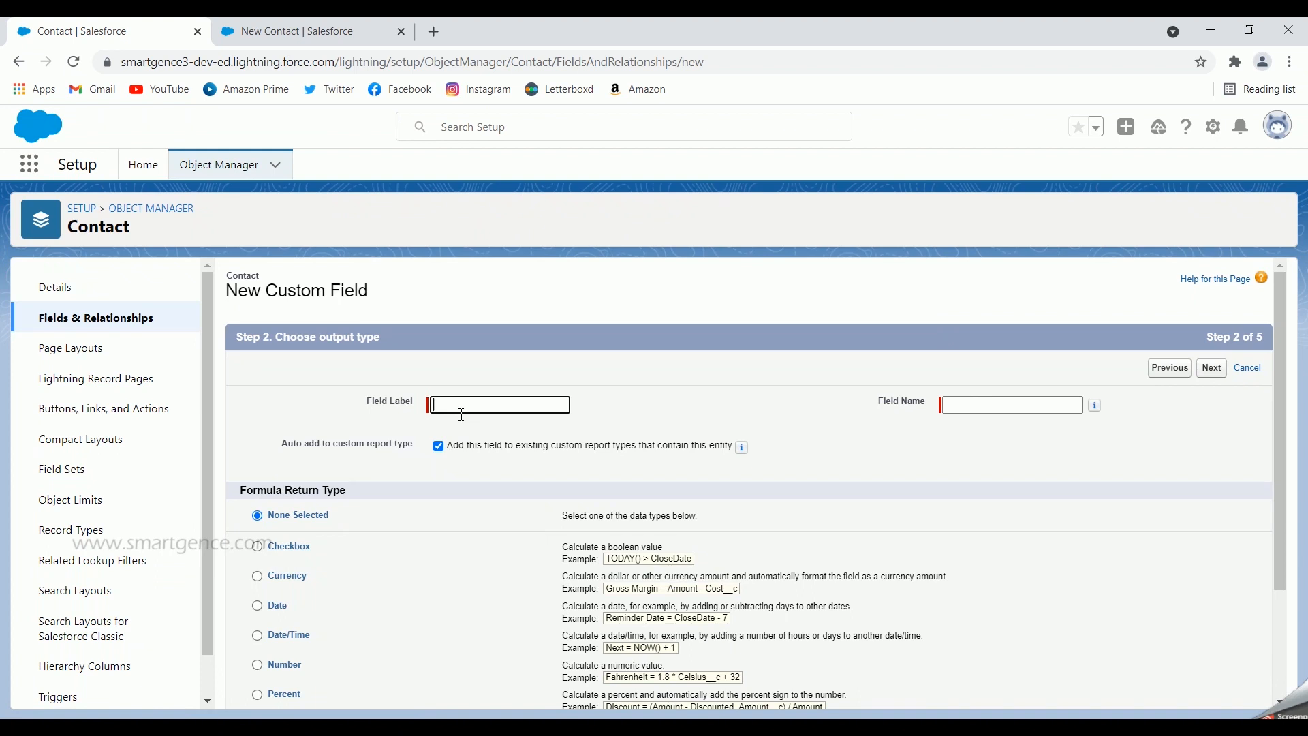
text(Account PAN Number)
click(756, 468)
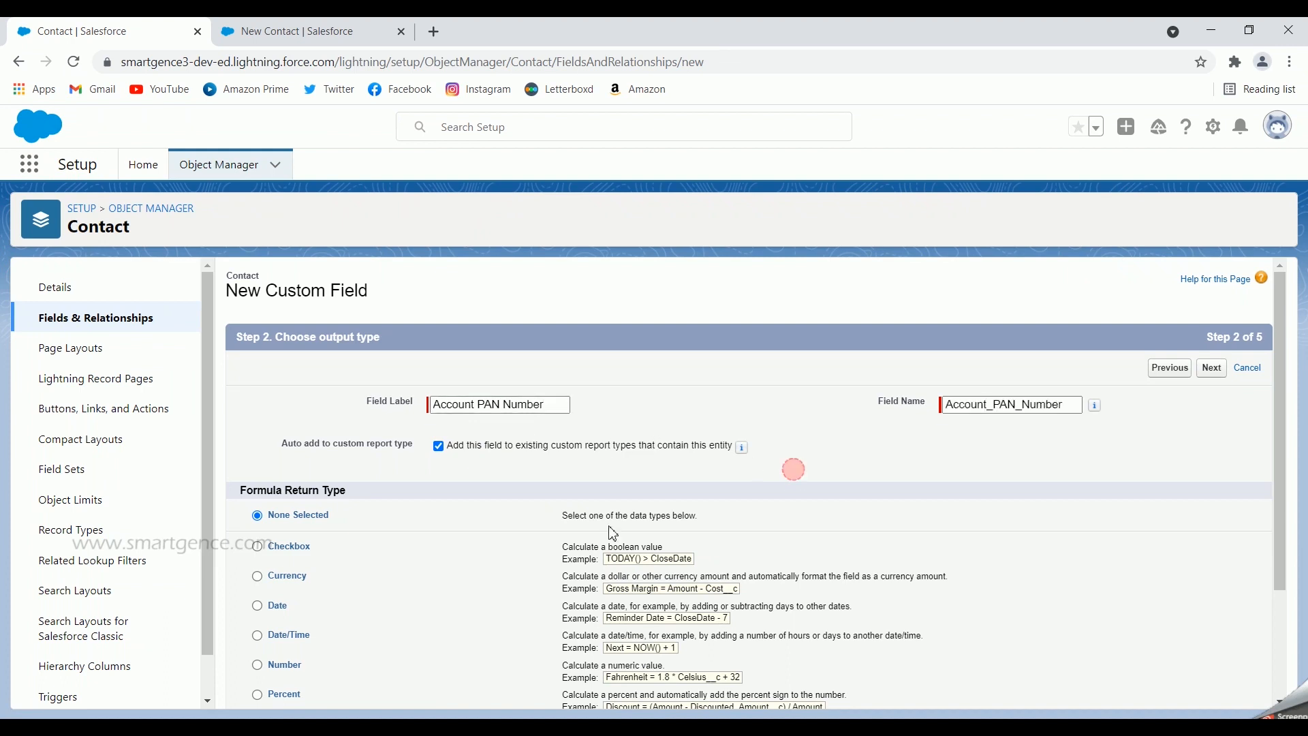
scroll(782, 455, down, 1)
scroll(412, 525, down, 1)
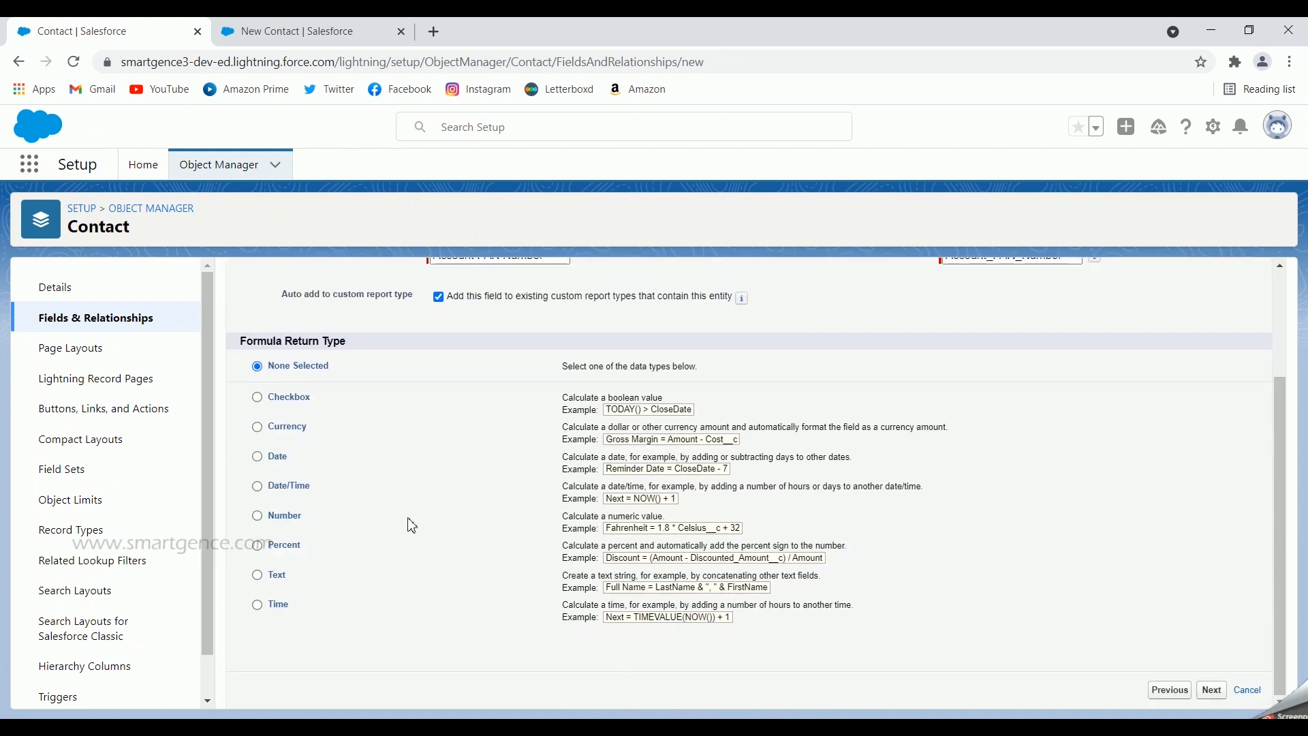
click(256, 574)
click(1212, 691)
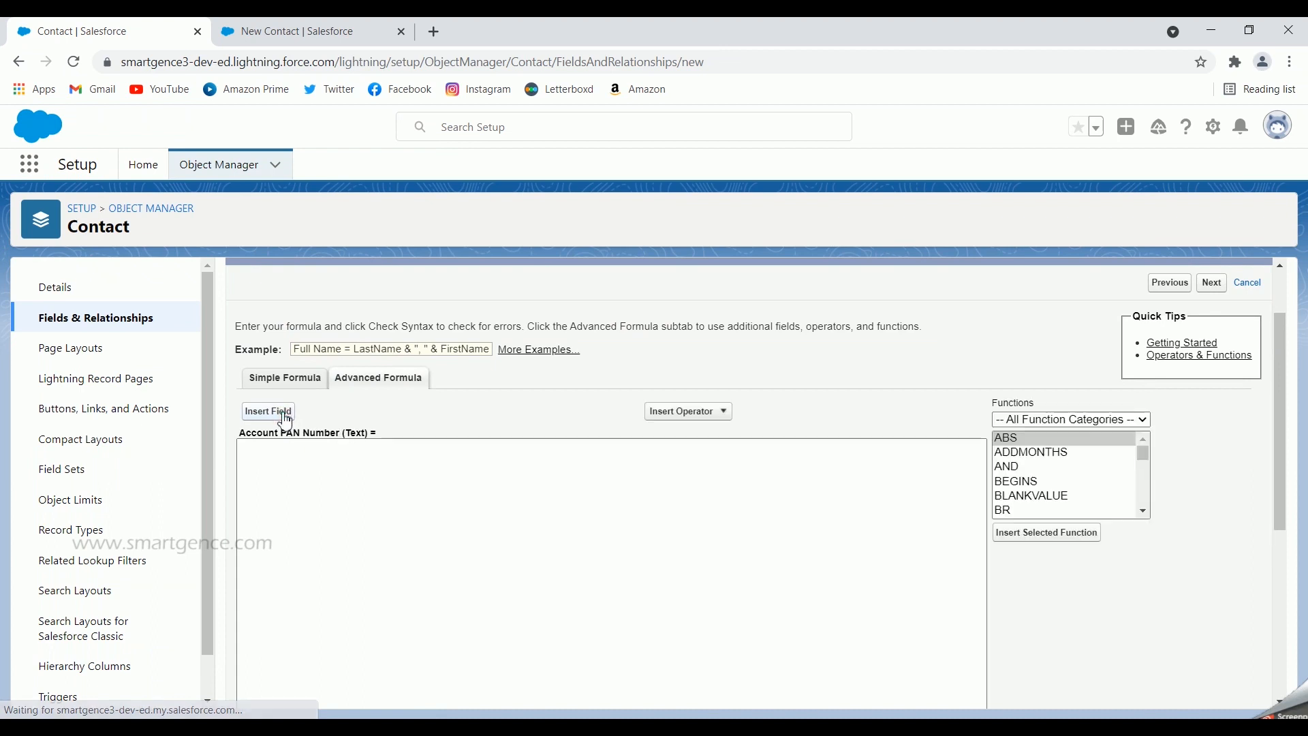
Insert the related Account's PAN Number field into the formula and check its syntax
scroll(499, 412, down, 2)
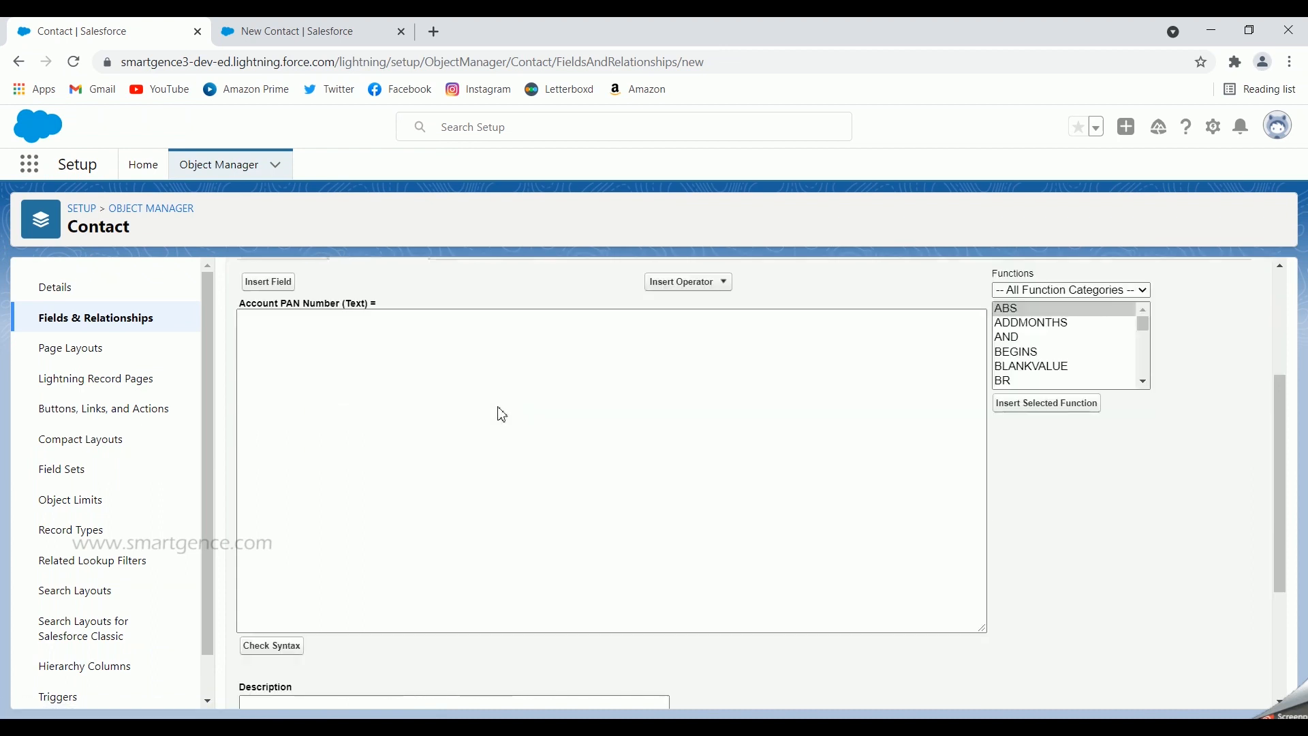
scroll(499, 411, up, 2)
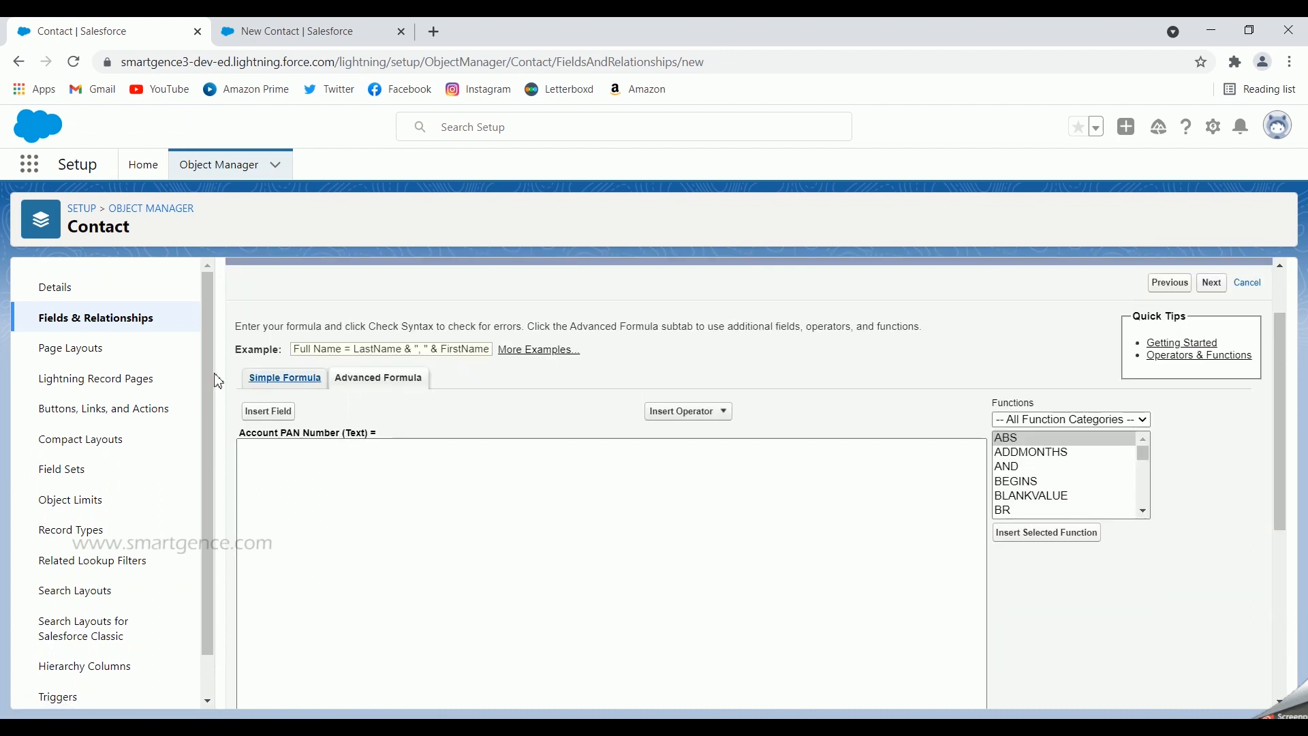
click(268, 412)
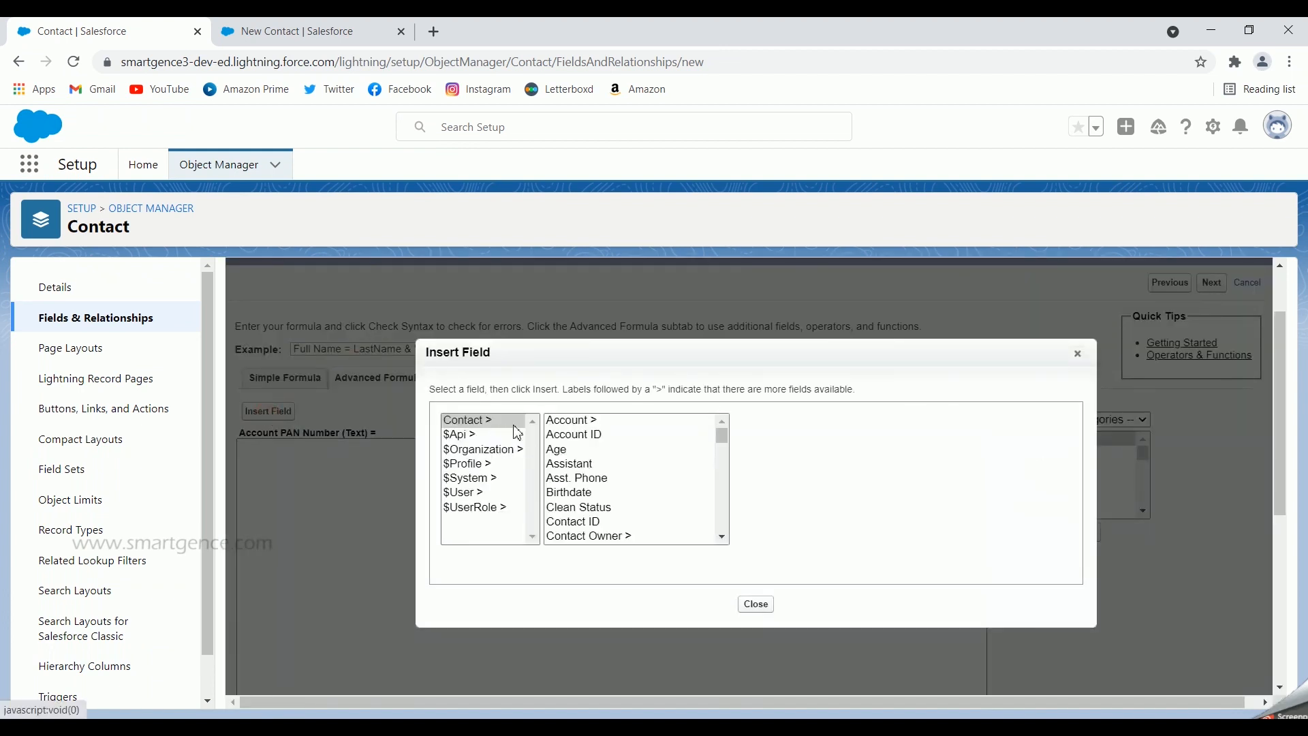
click(581, 422)
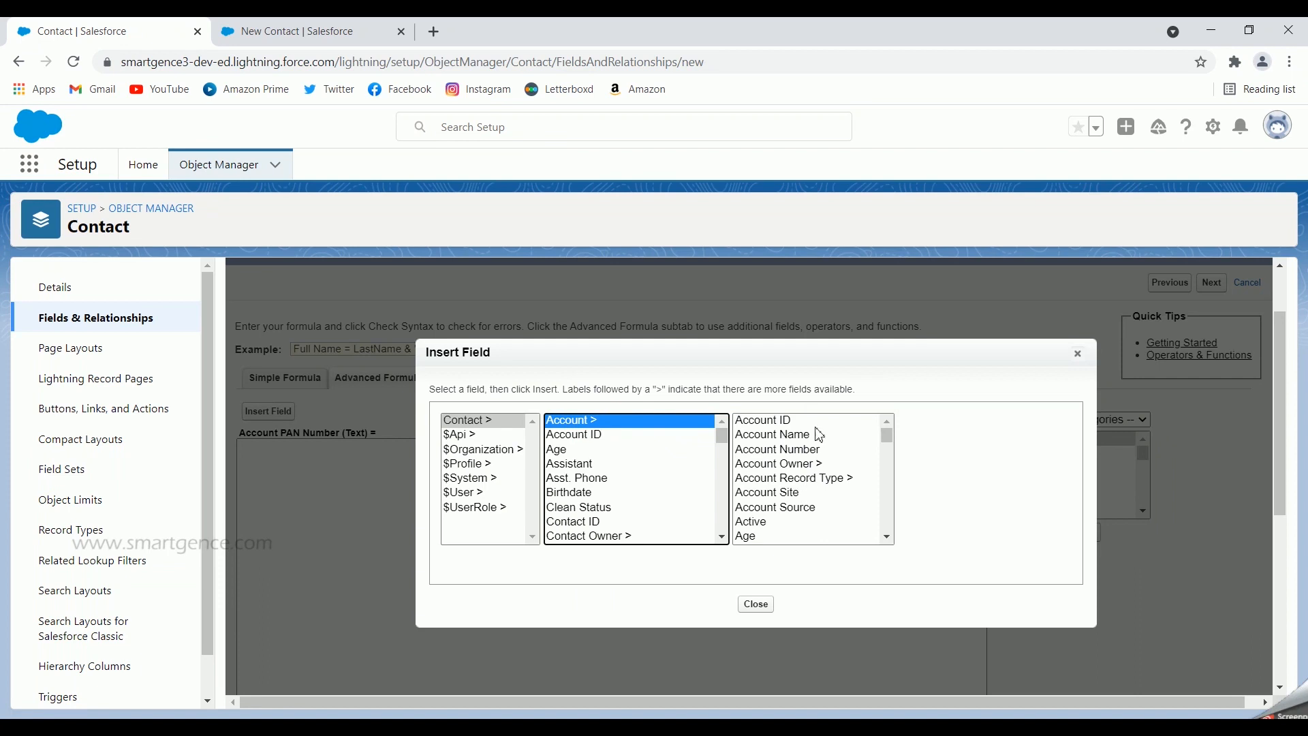
click(787, 509)
key(p)
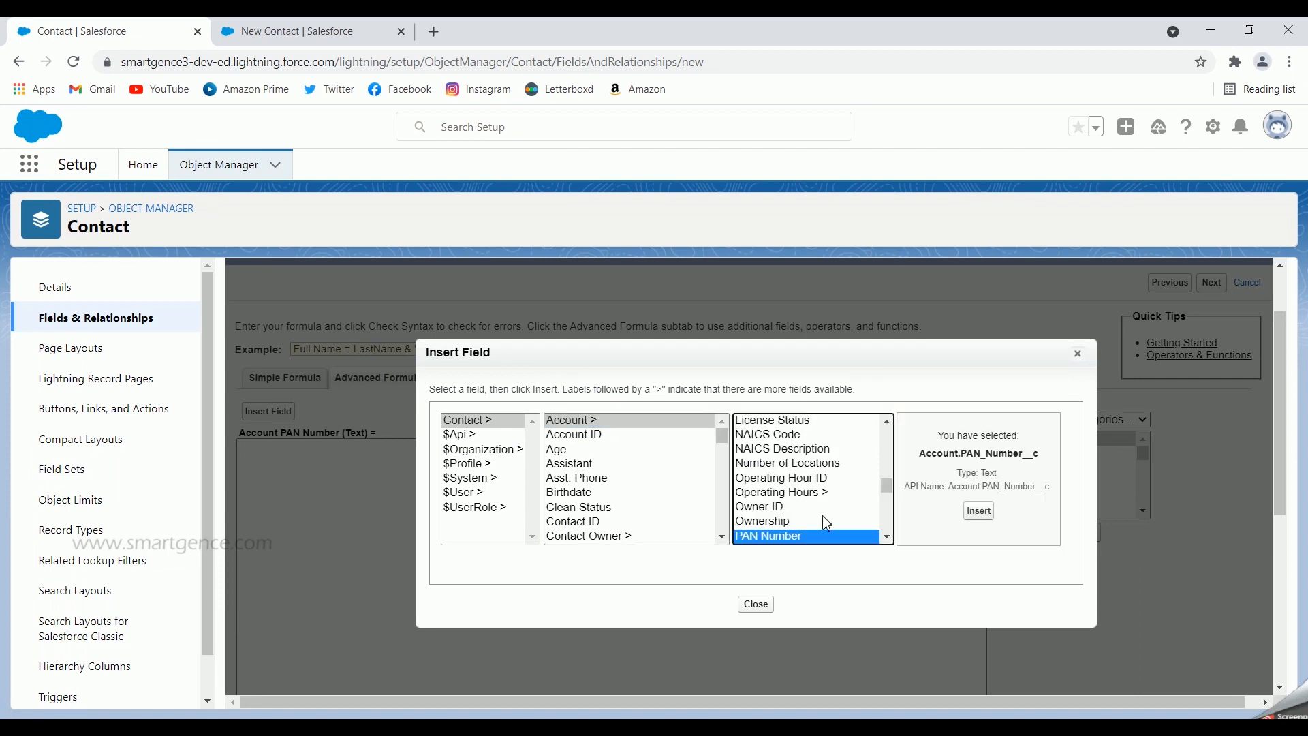
click(979, 511)
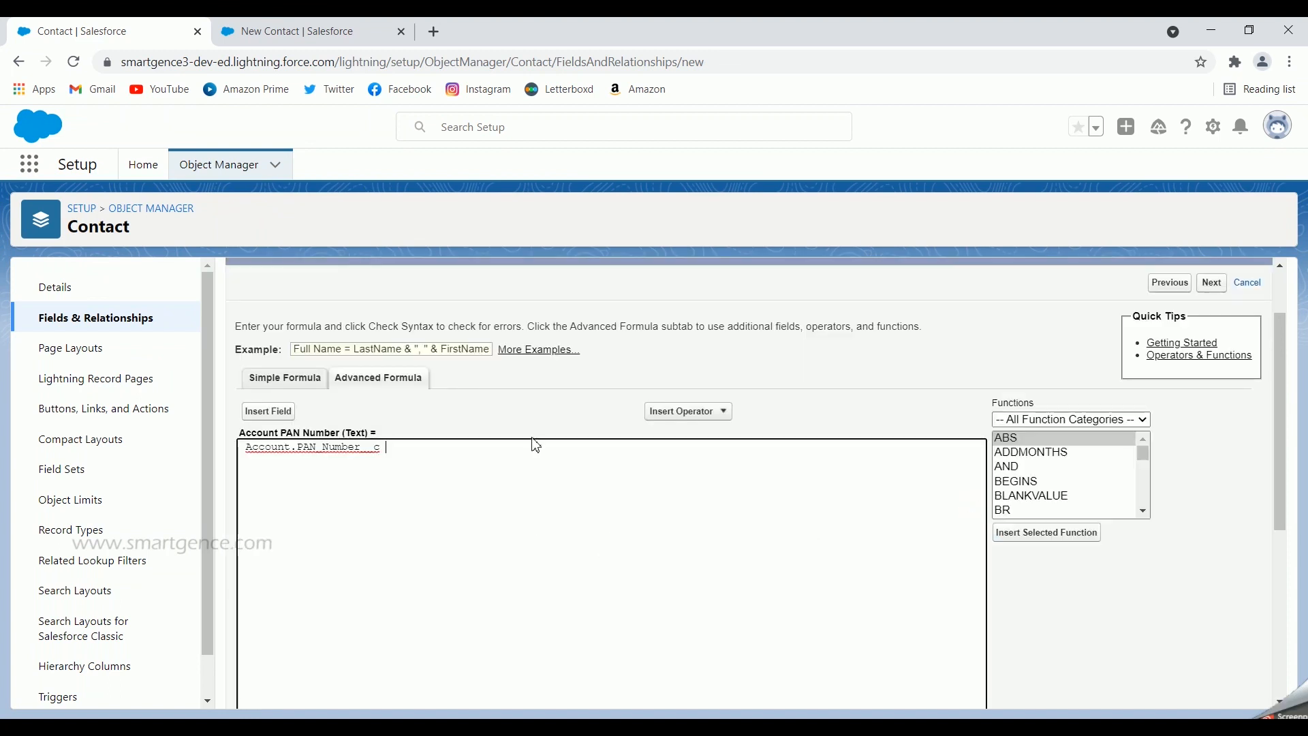
scroll(536, 446, down, 5)
click(286, 434)
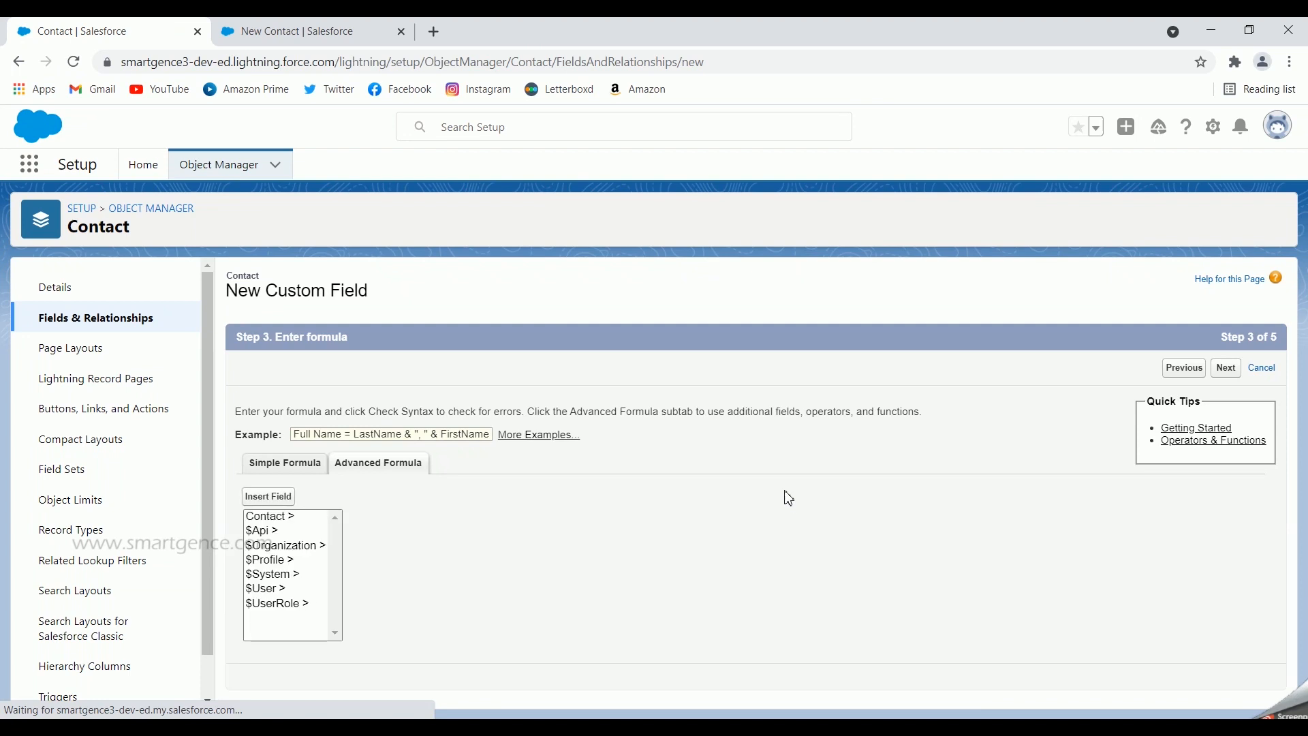
Treat blank fields as blanks, make the field visible to all profiles, and save it
scroll(770, 445, down, 6)
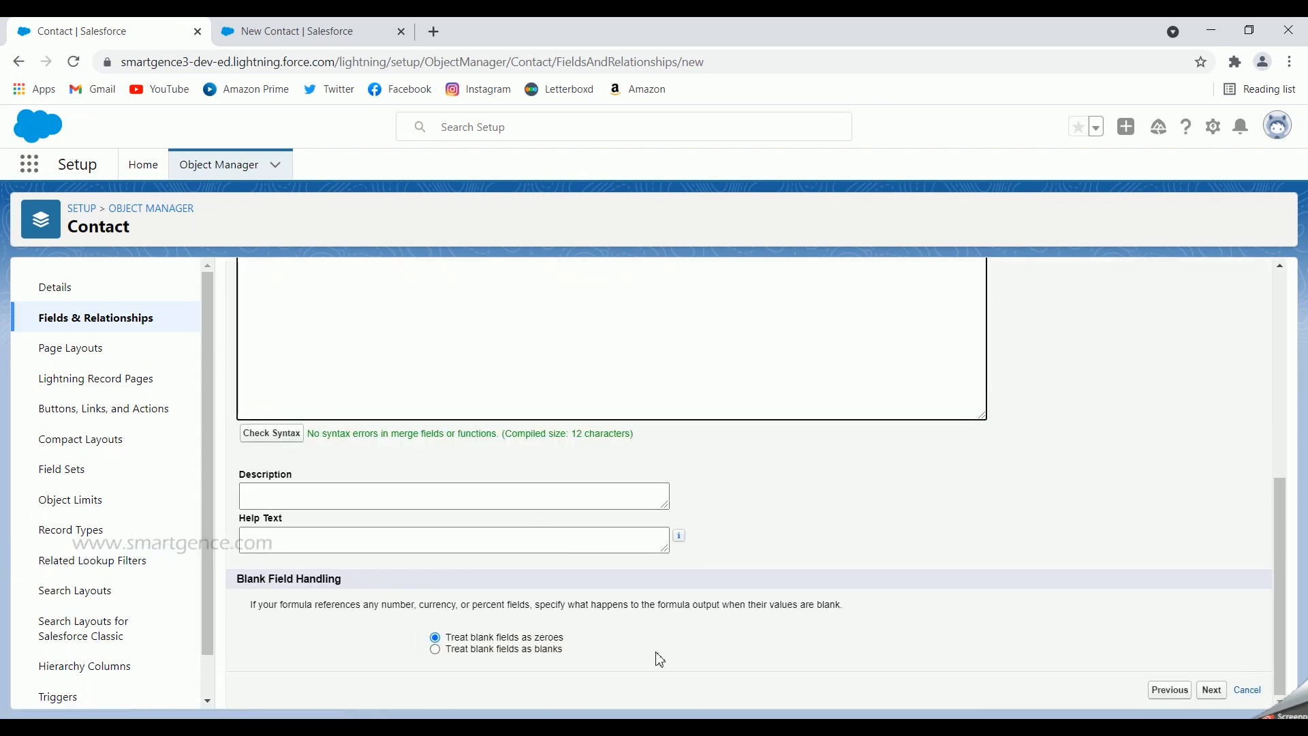
click(436, 649)
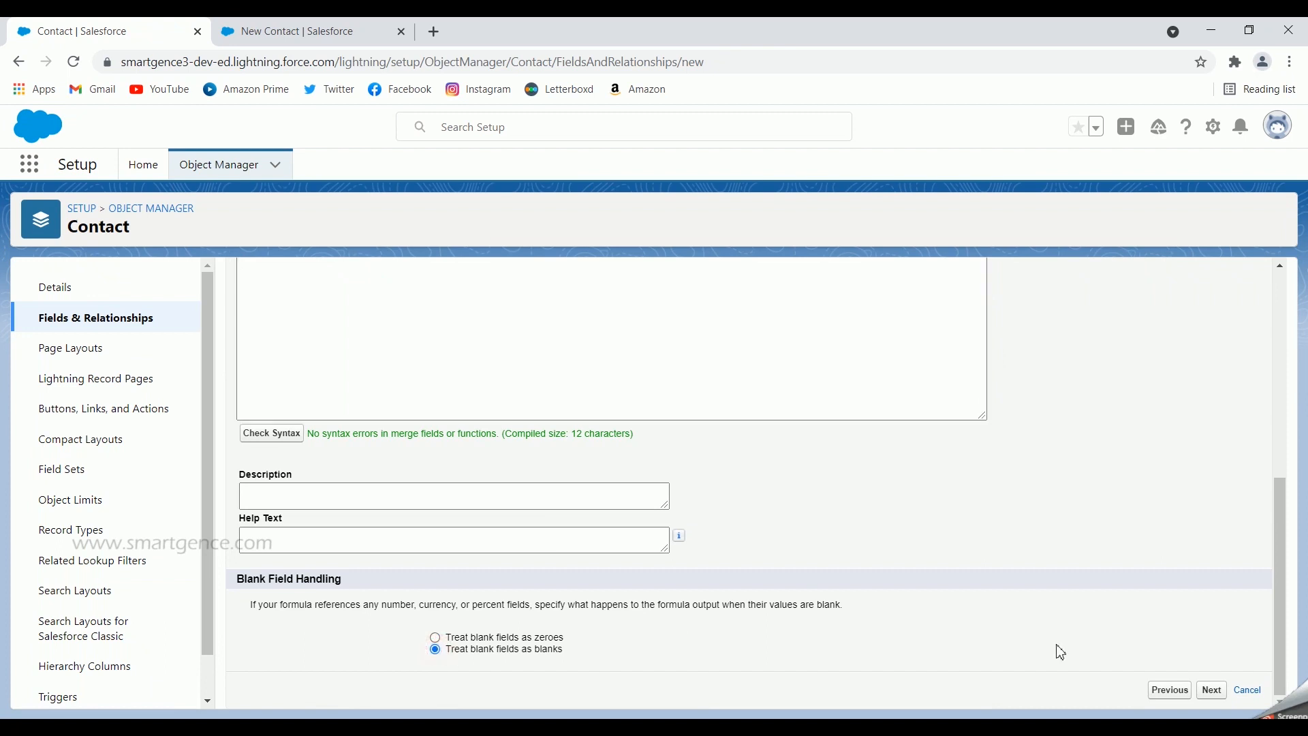
click(1212, 690)
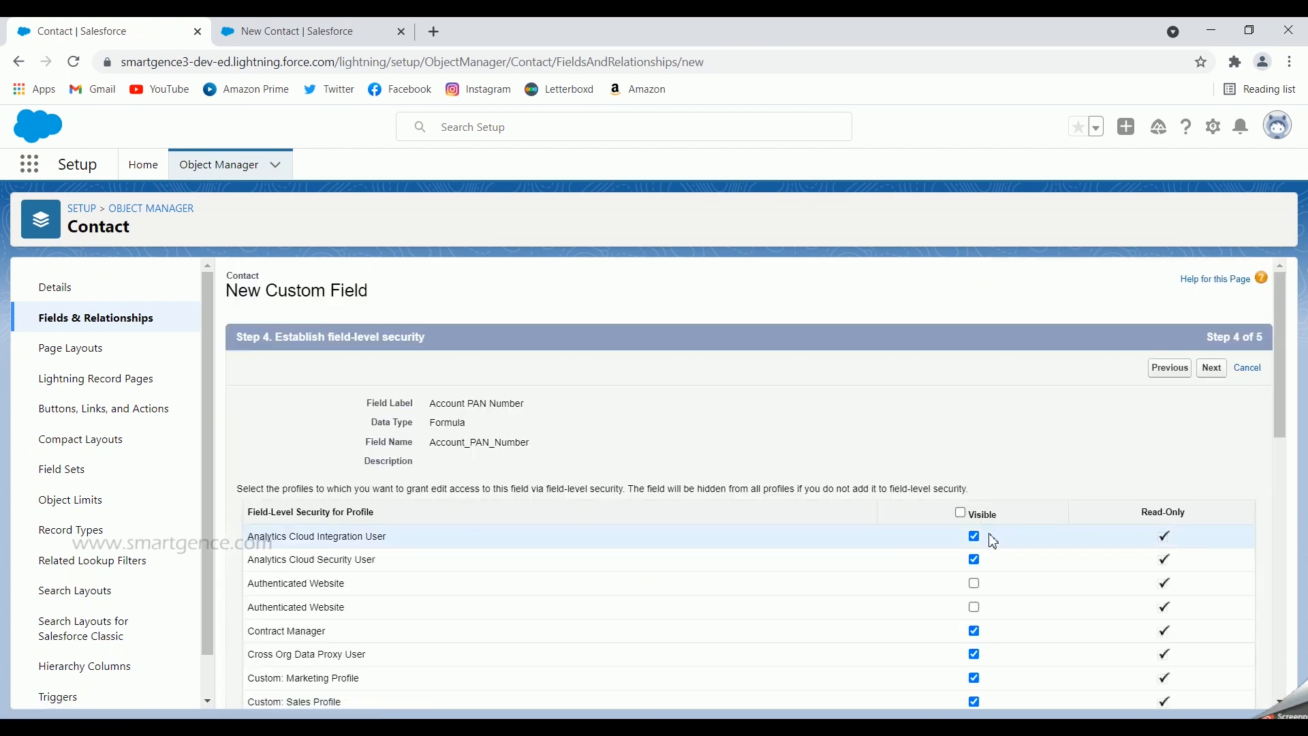
click(961, 513)
click(1213, 368)
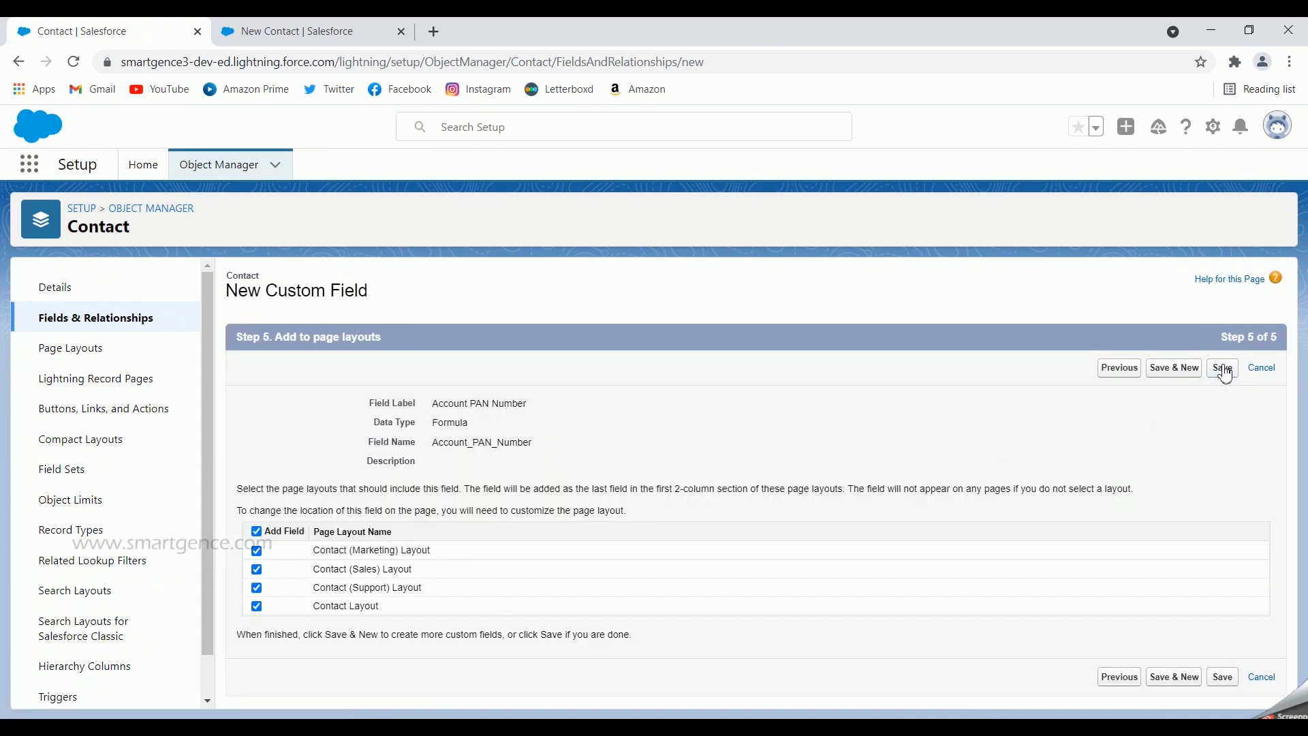
click(1223, 368)
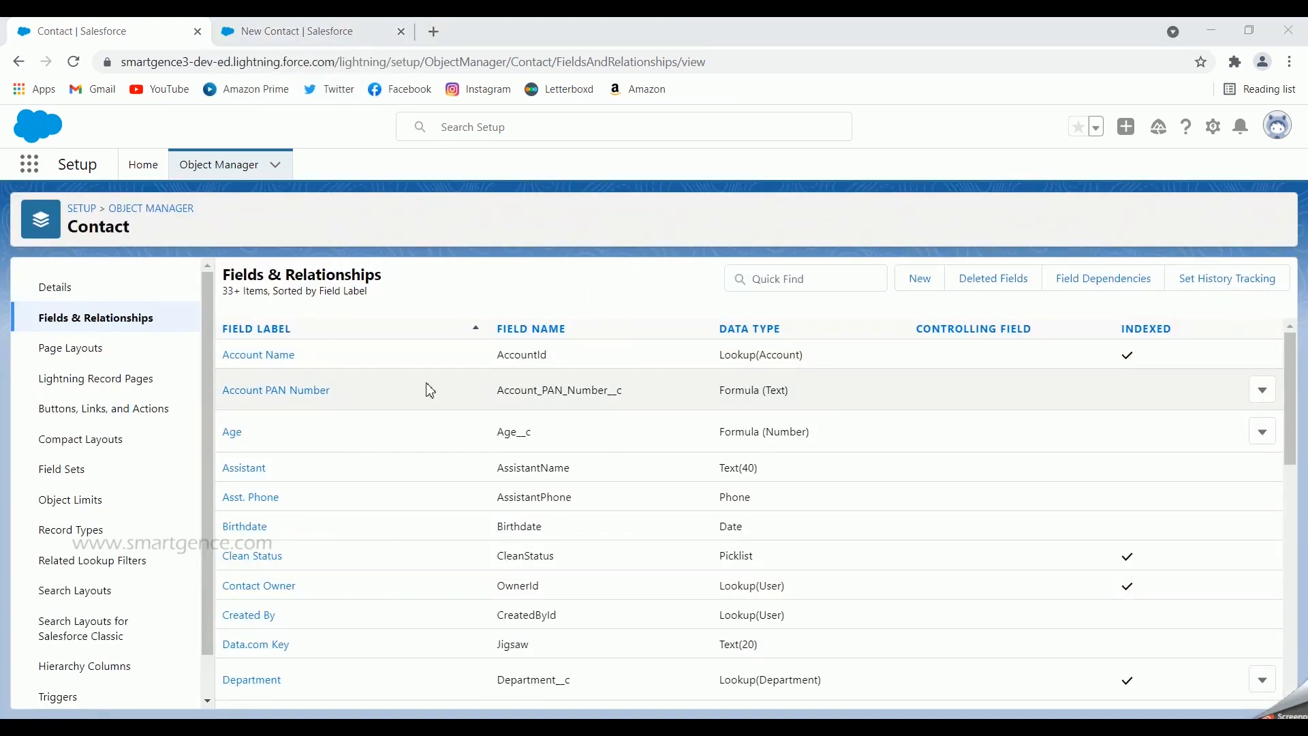
Discard the unfinished form and start a new contact with salutation Prof. and first and last names
click(274, 32)
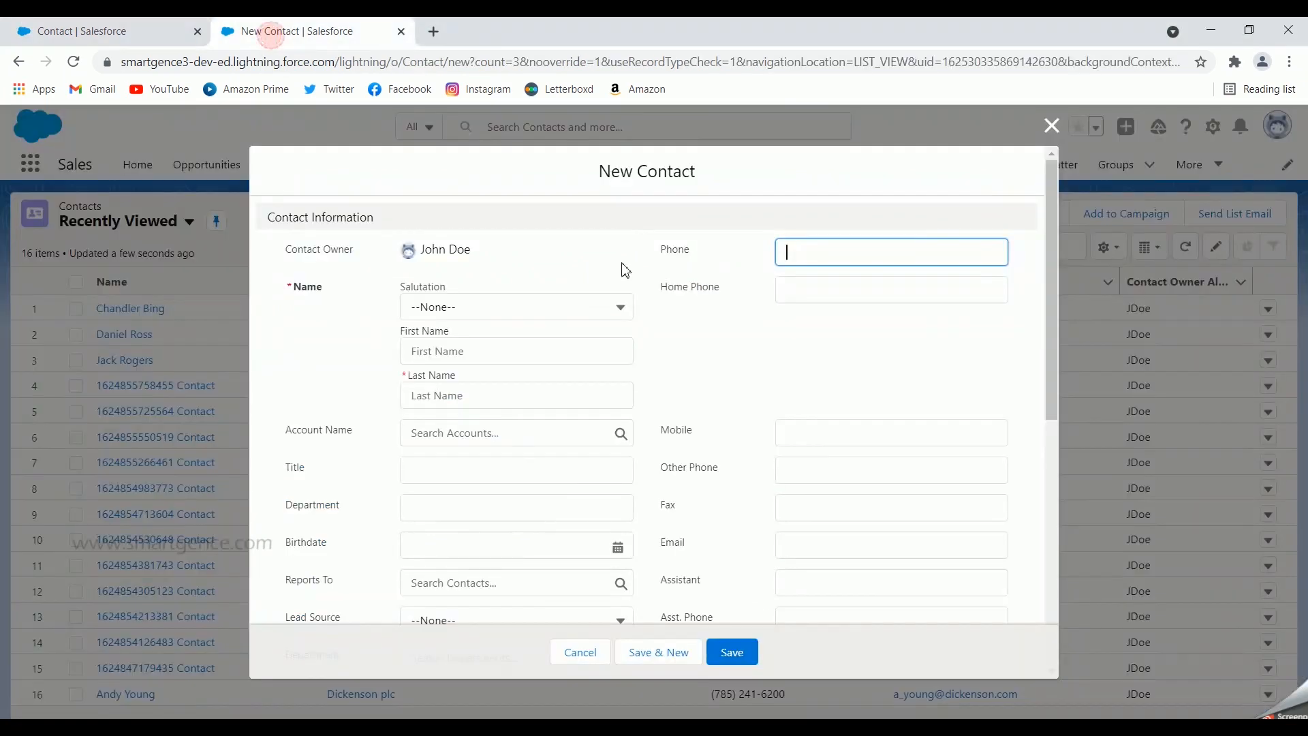
click(1051, 126)
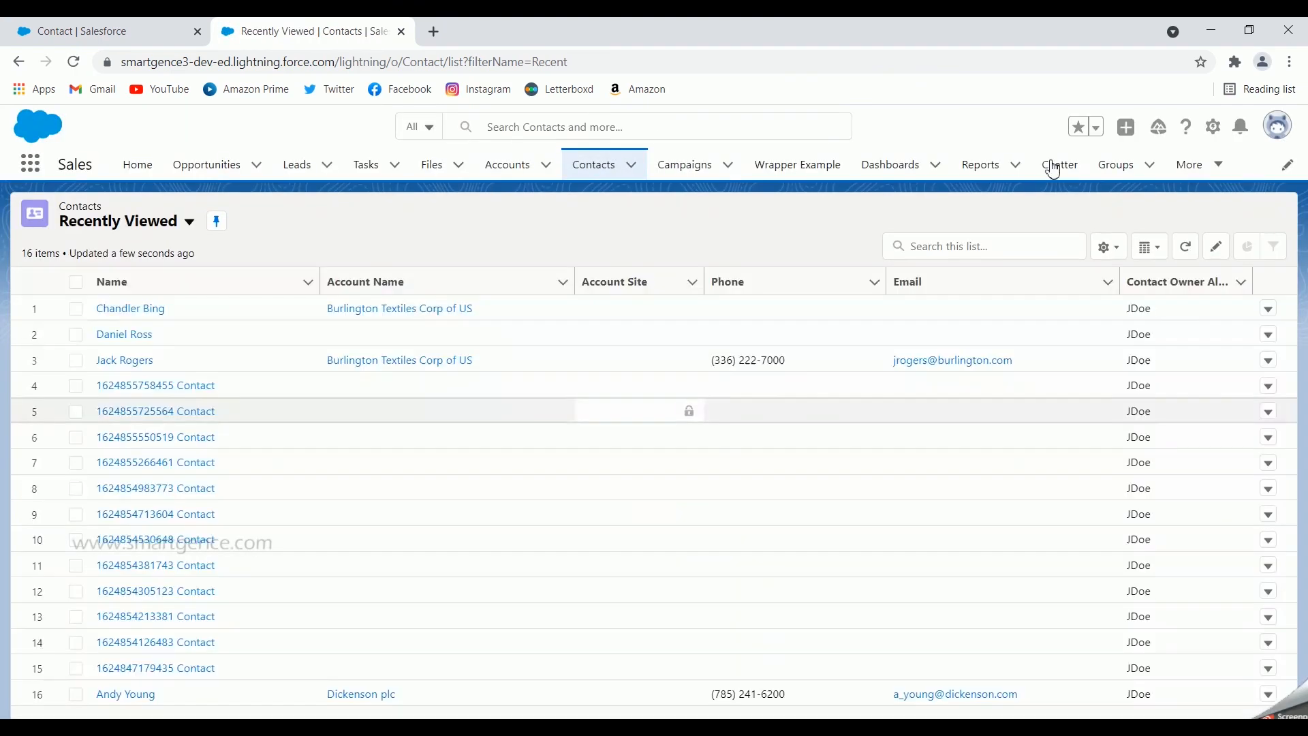
click(992, 211)
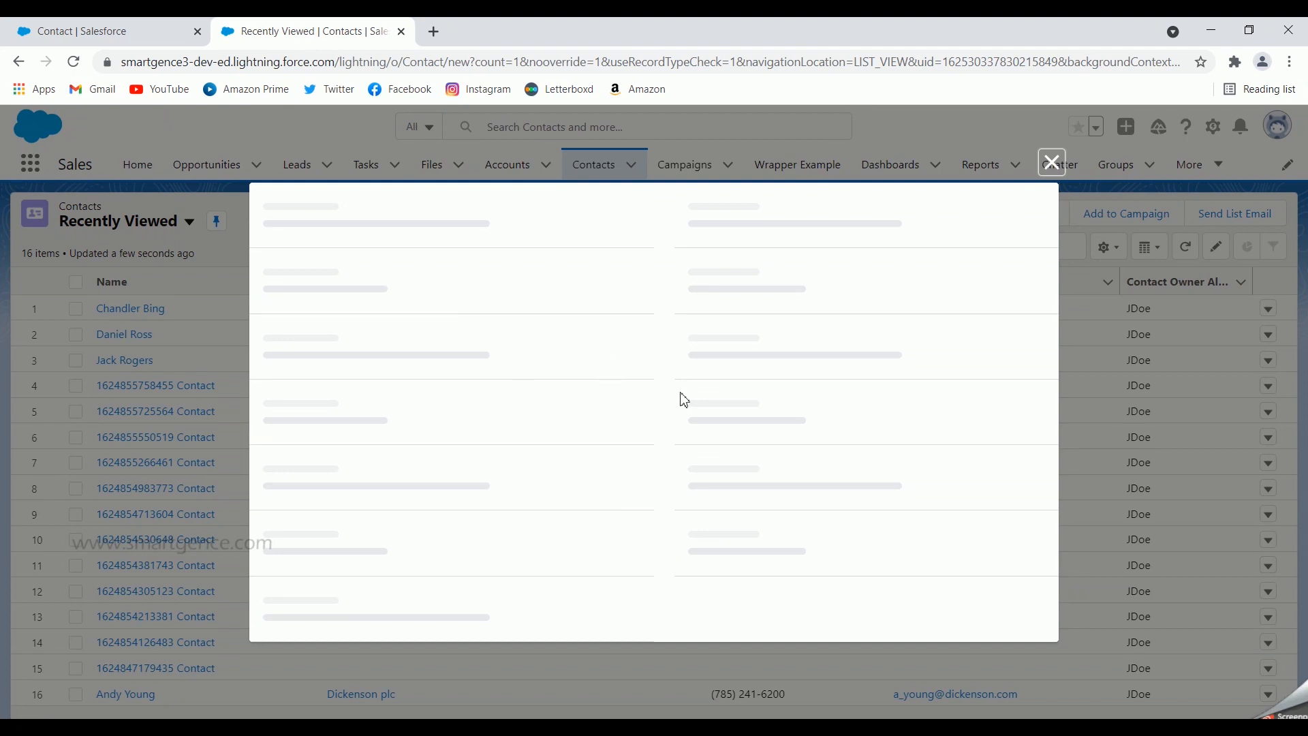
click(477, 308)
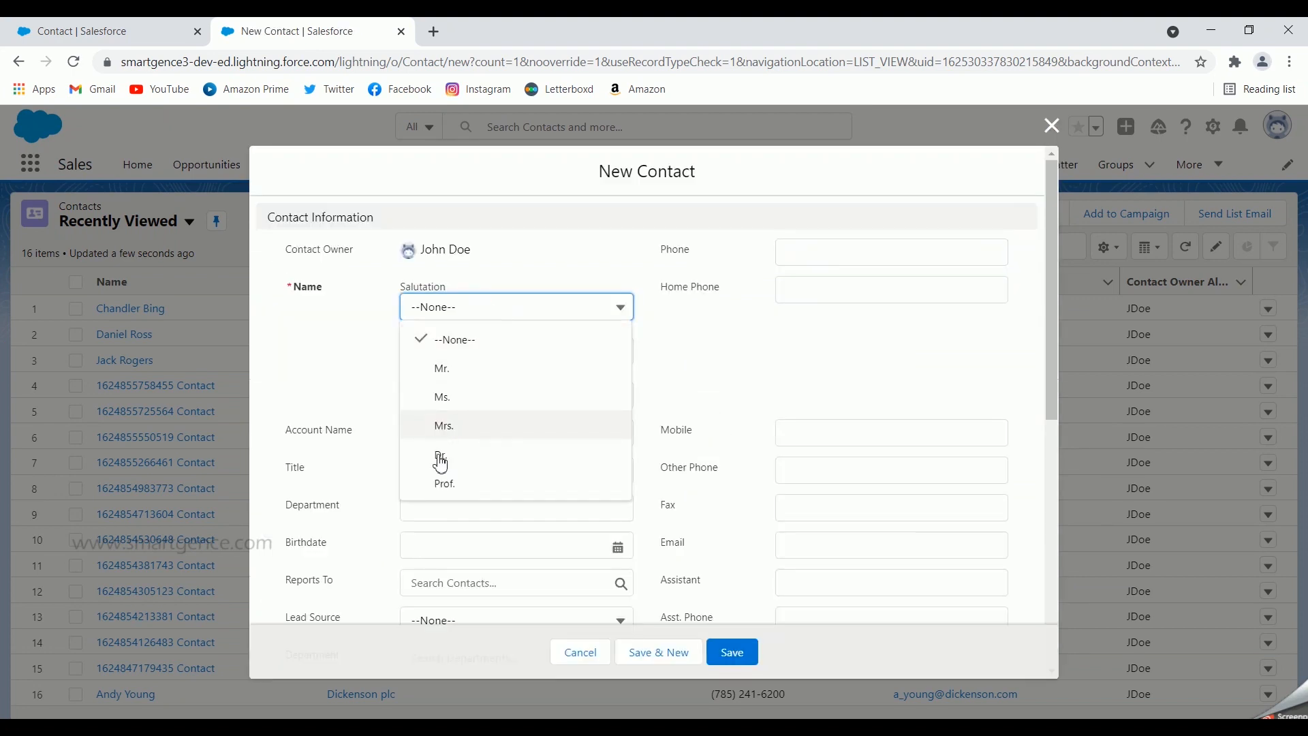
click(443, 481)
click(464, 353)
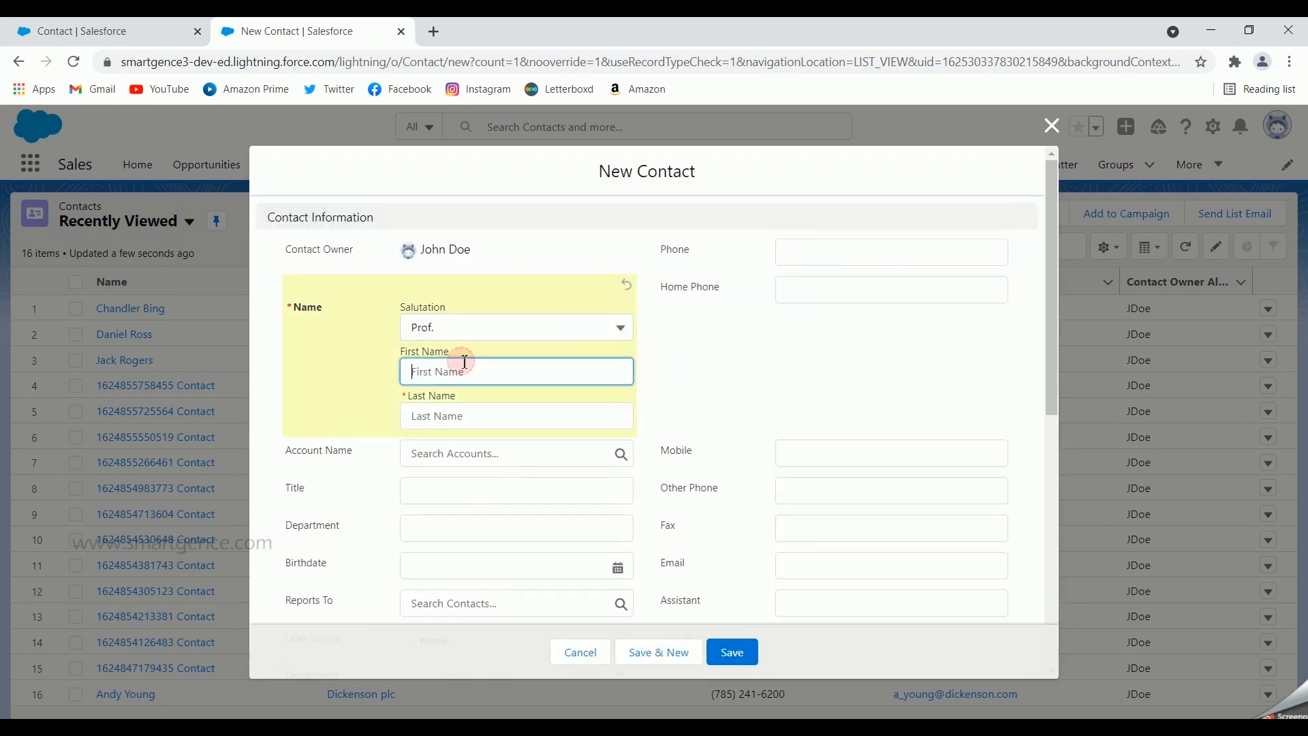
text(Tom)
click(477, 417)
text(Hanks)
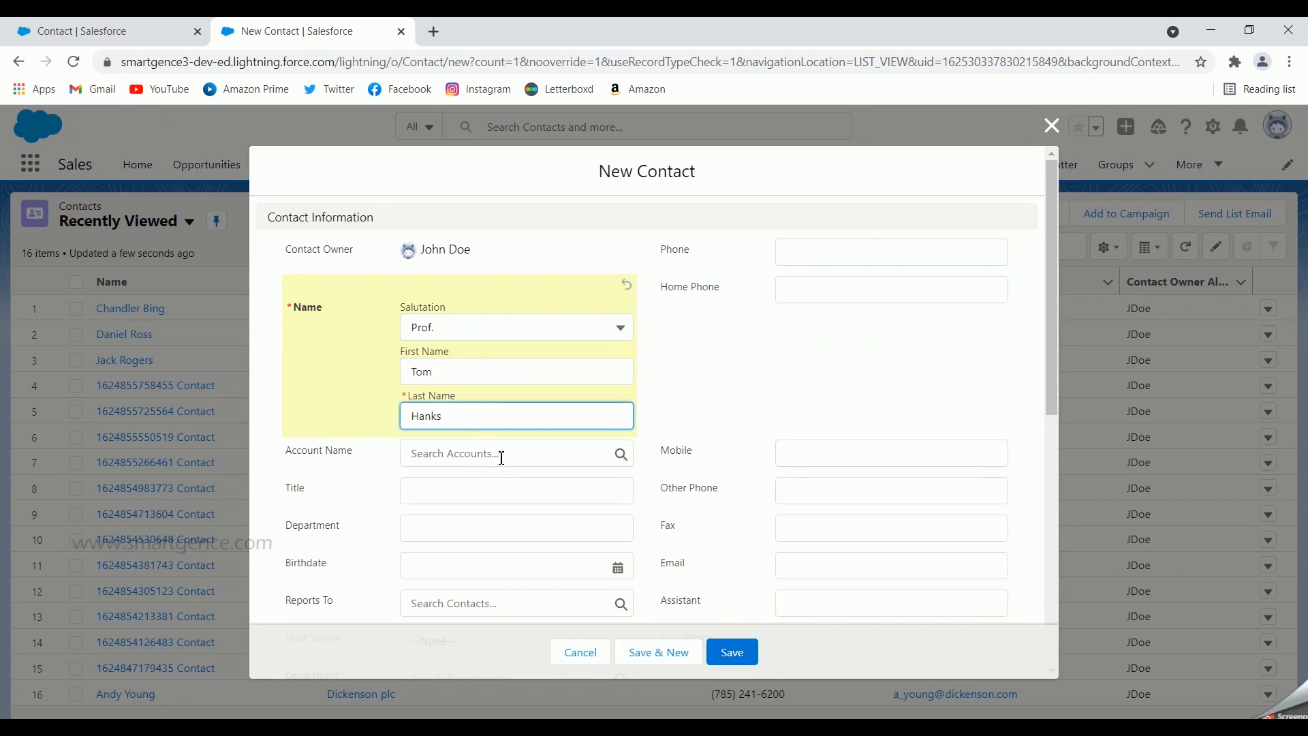
Link the contact to Burlington Textiles Corp of US, set Birthdate 7/1/2000, and save
click(514, 455)
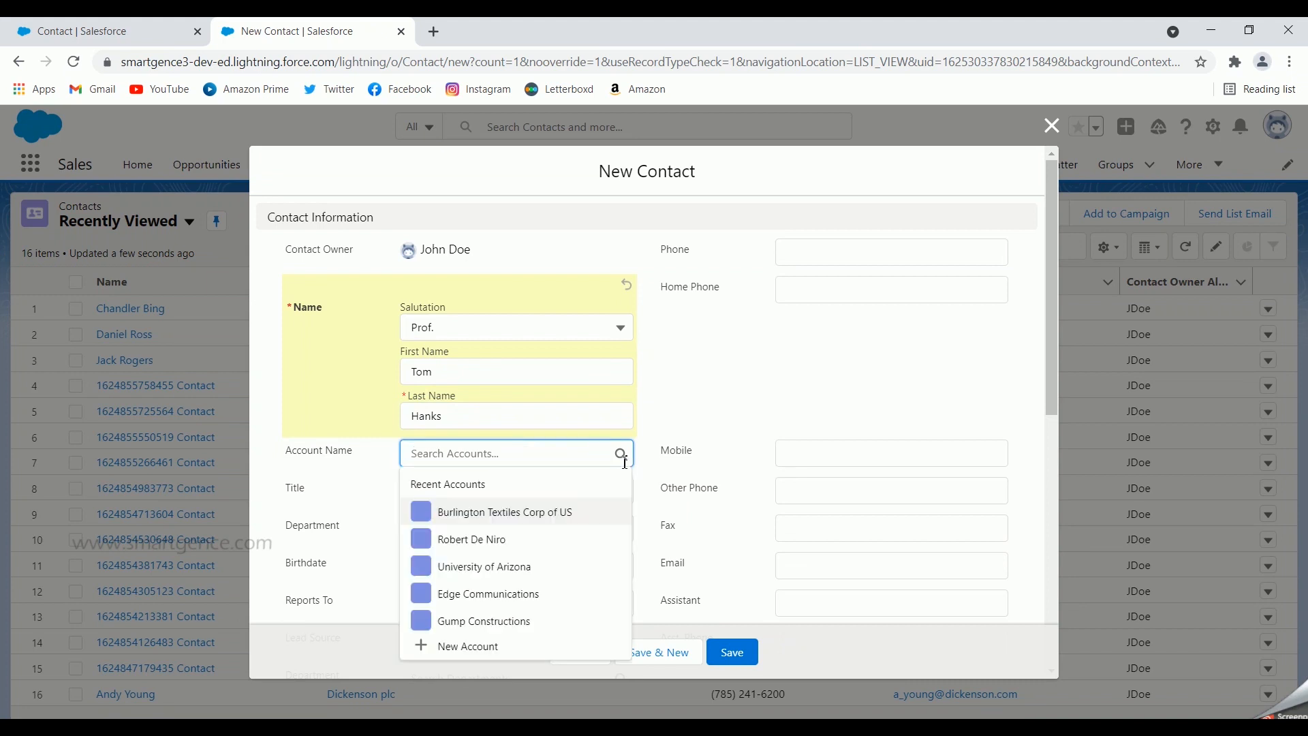
click(539, 519)
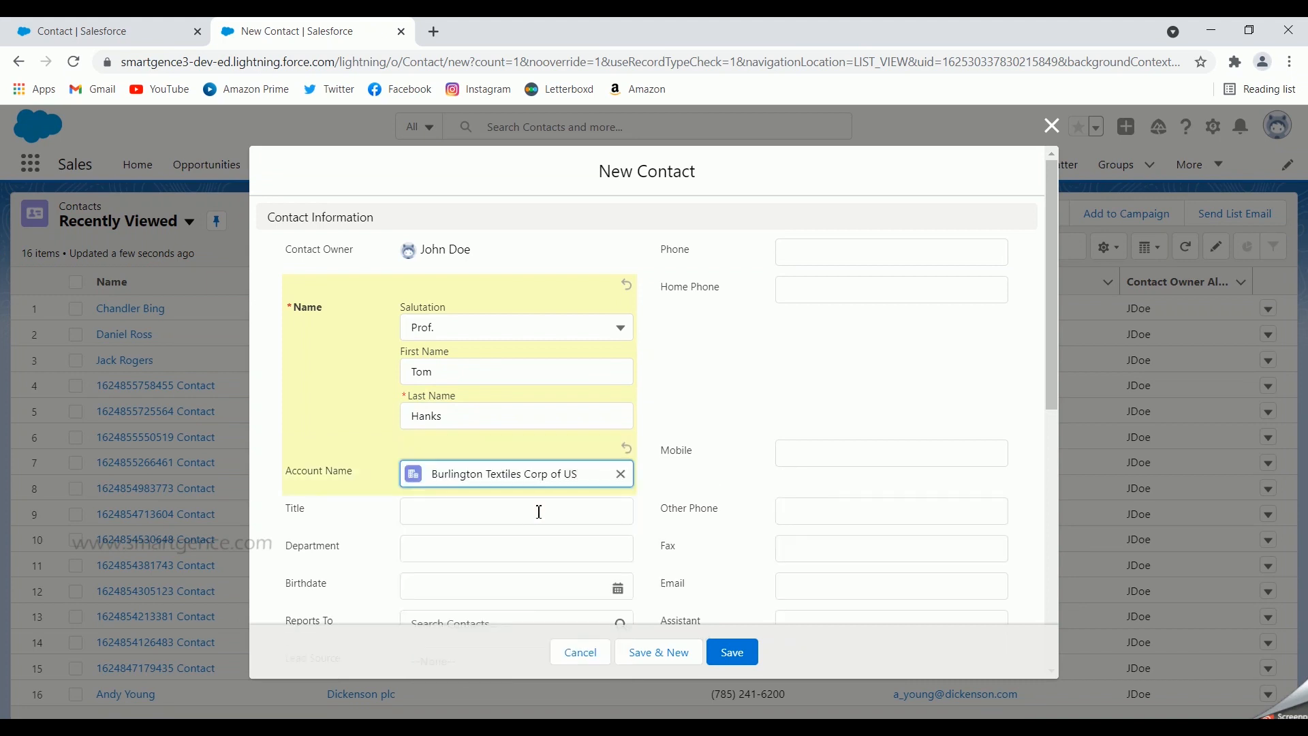
scroll(539, 511, down, 2)
click(617, 504)
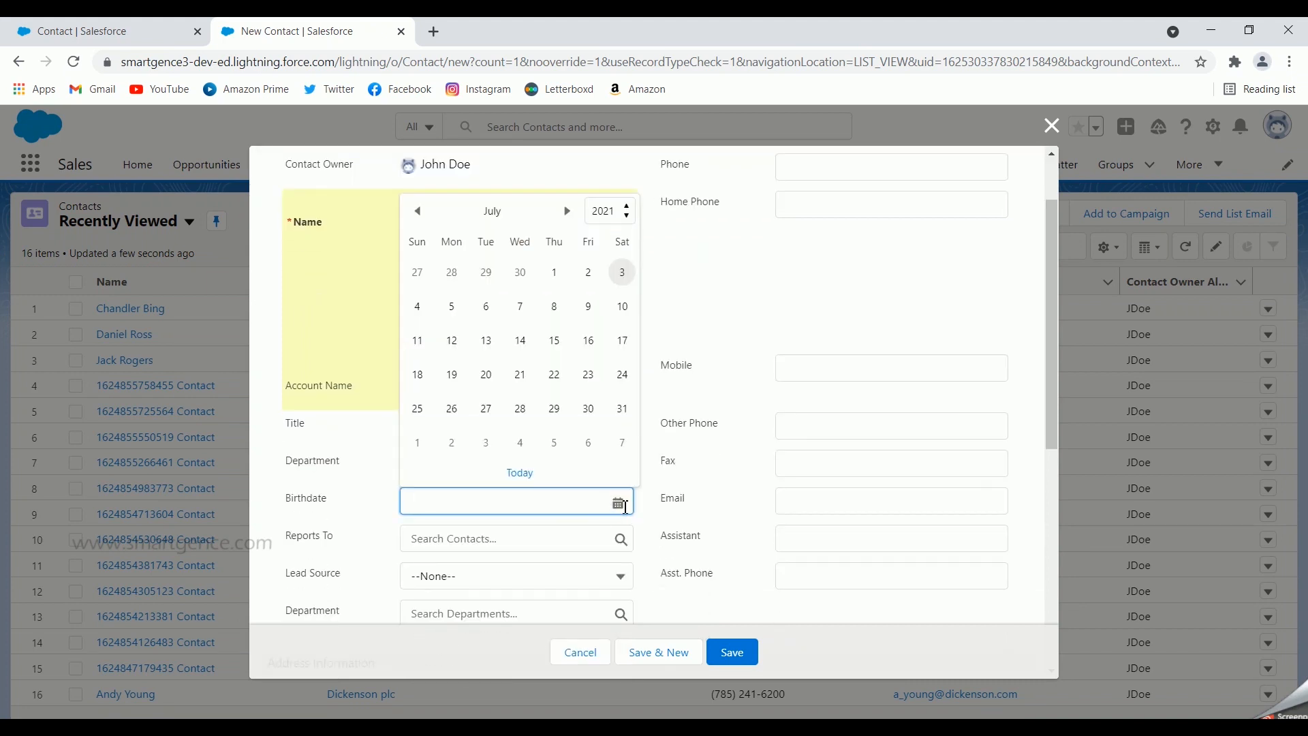
click(627, 218)
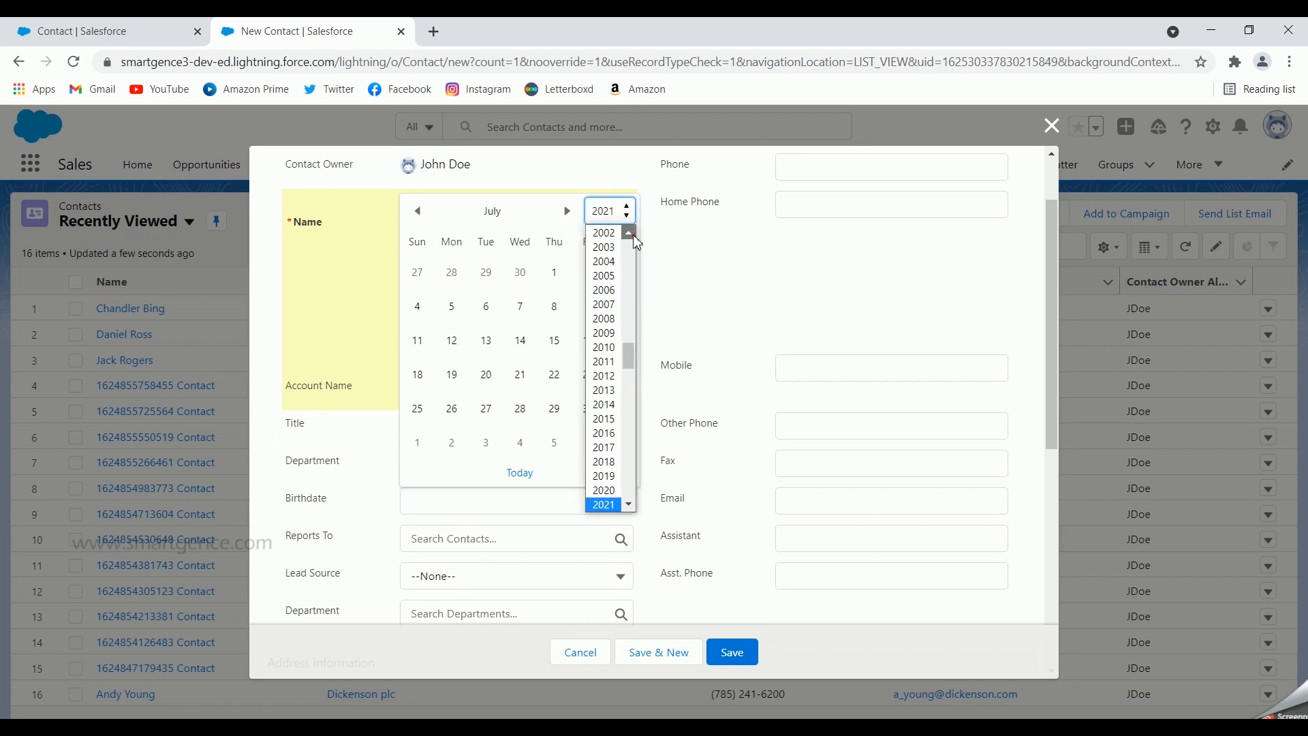
scroll(631, 234, up, 1)
click(618, 274)
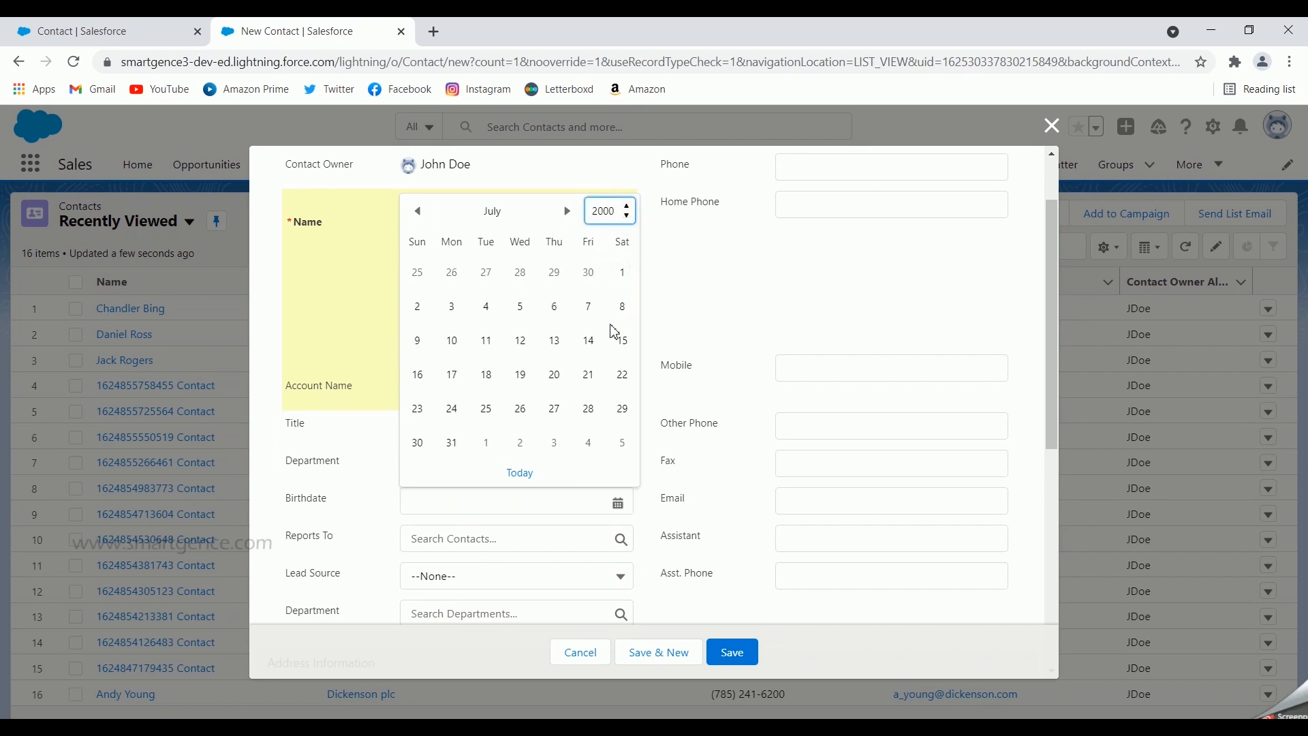
click(621, 275)
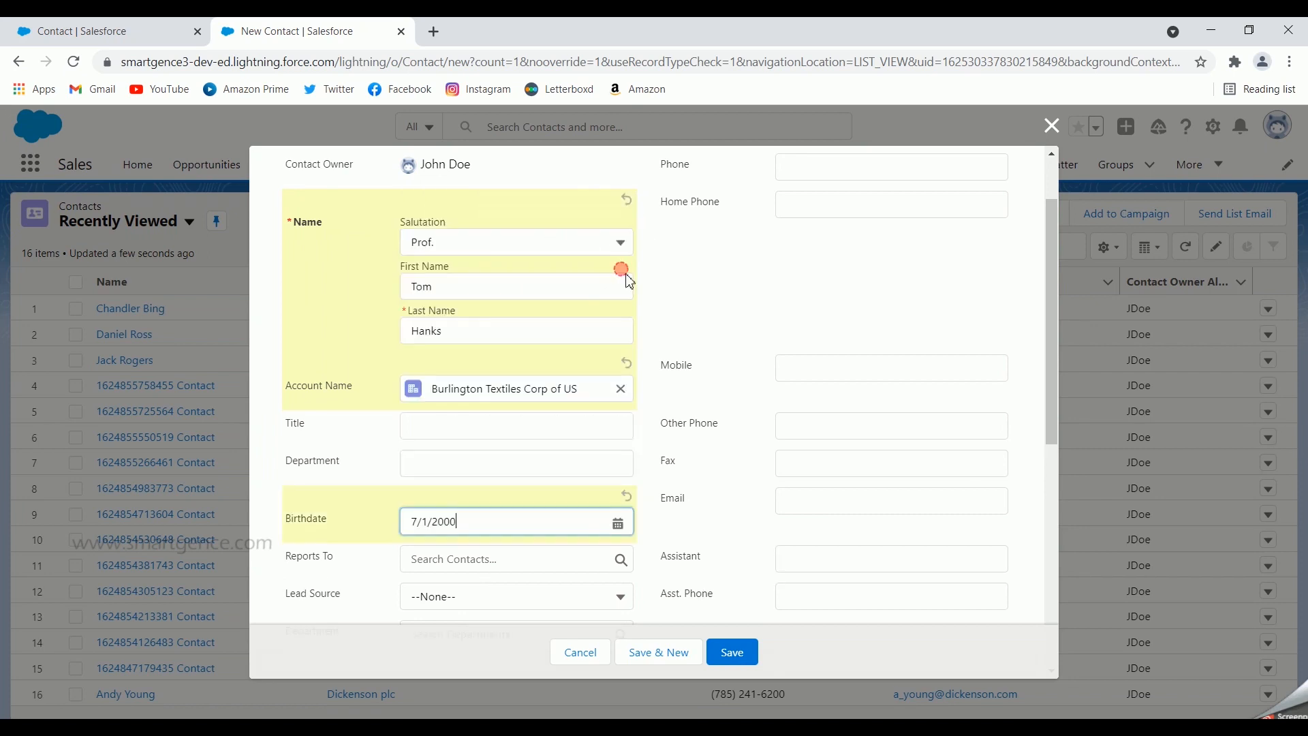
scroll(759, 496, down, 5)
click(732, 652)
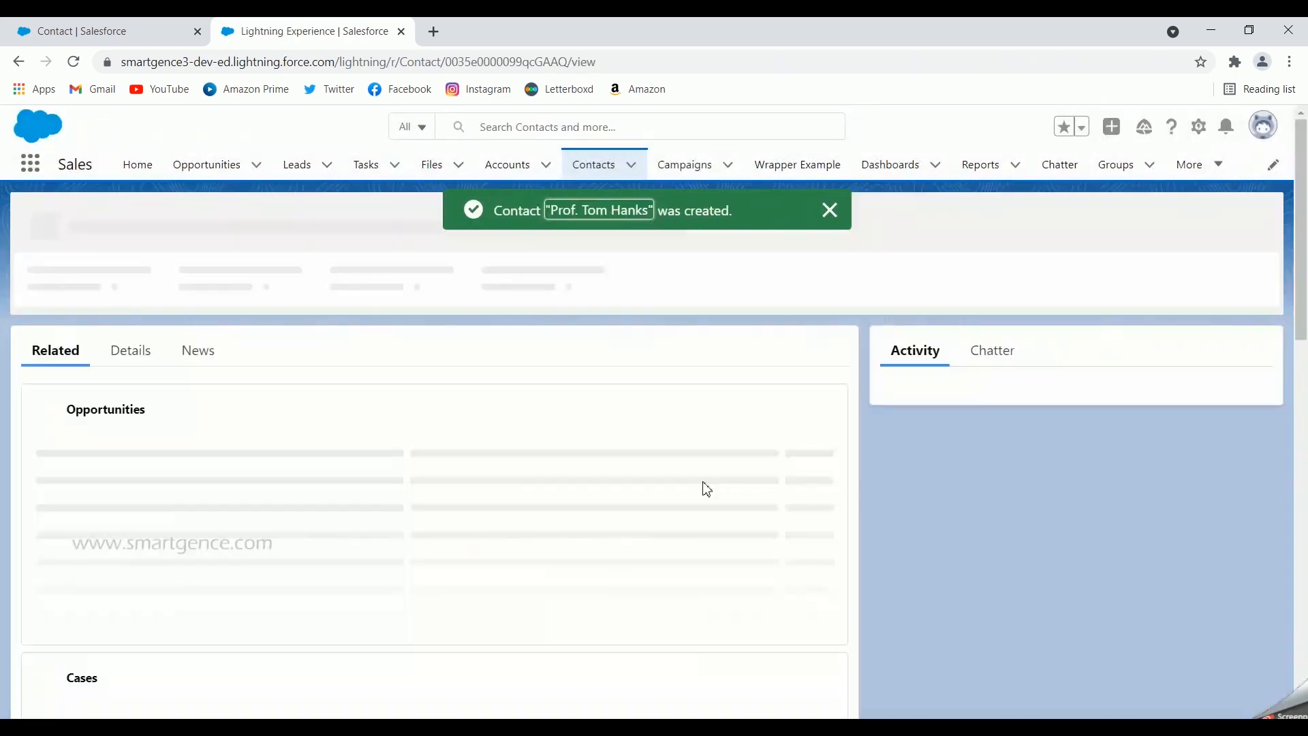
click(132, 331)
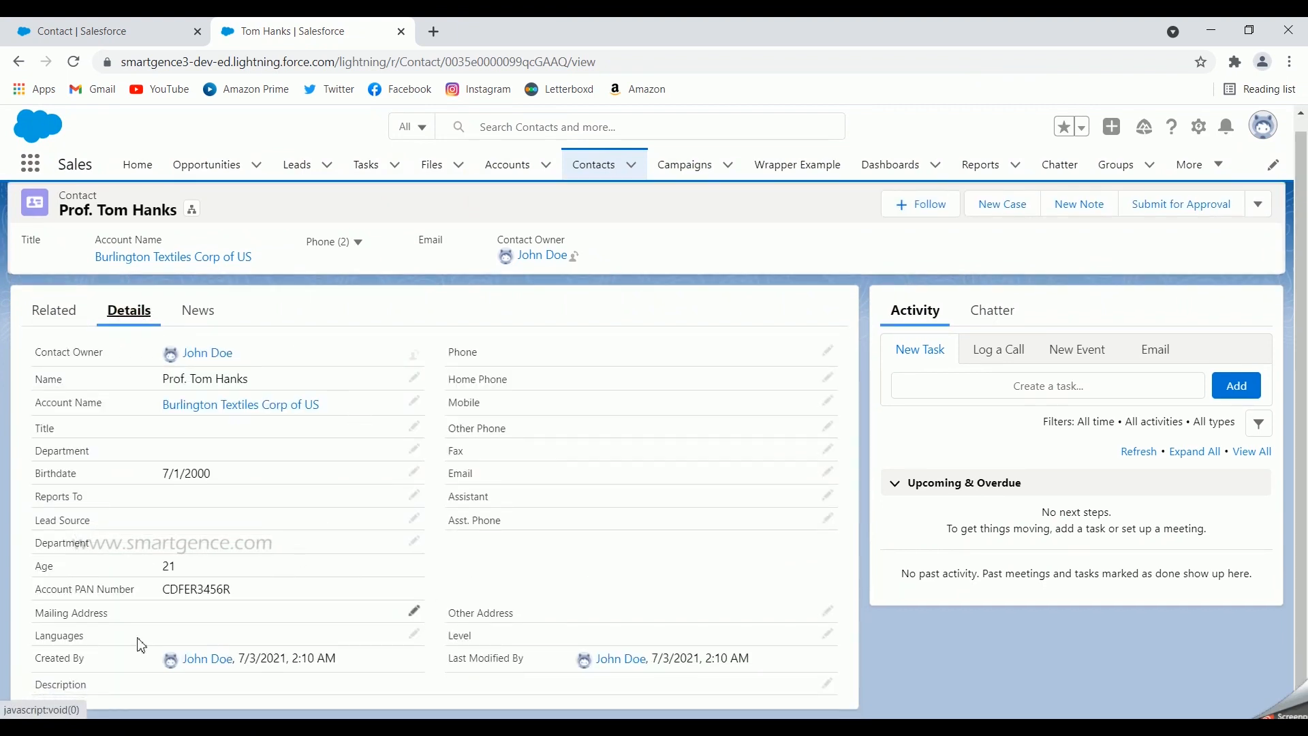
drag(41, 578, 252, 591)
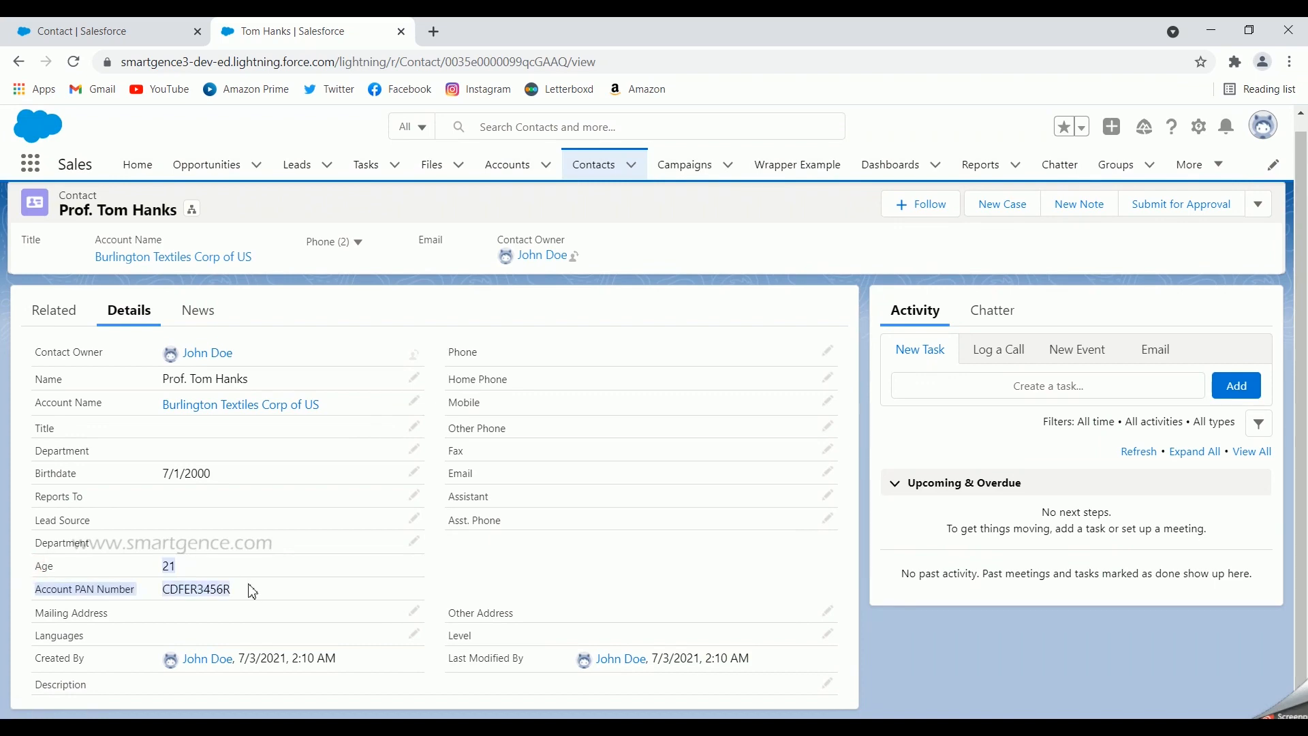
click(13, 594)
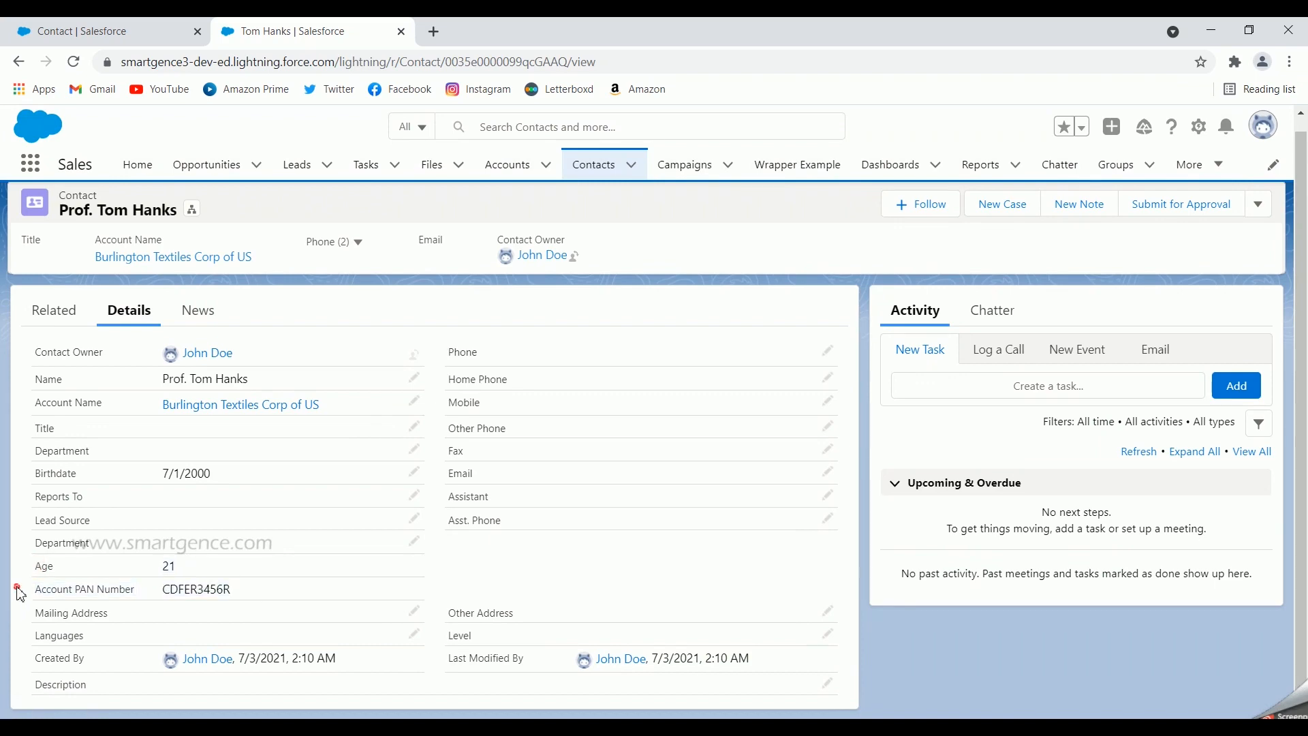
Review the calculated Age and PAN fields in the contact's edit form, then cancel without saving
click(1258, 203)
click(1187, 268)
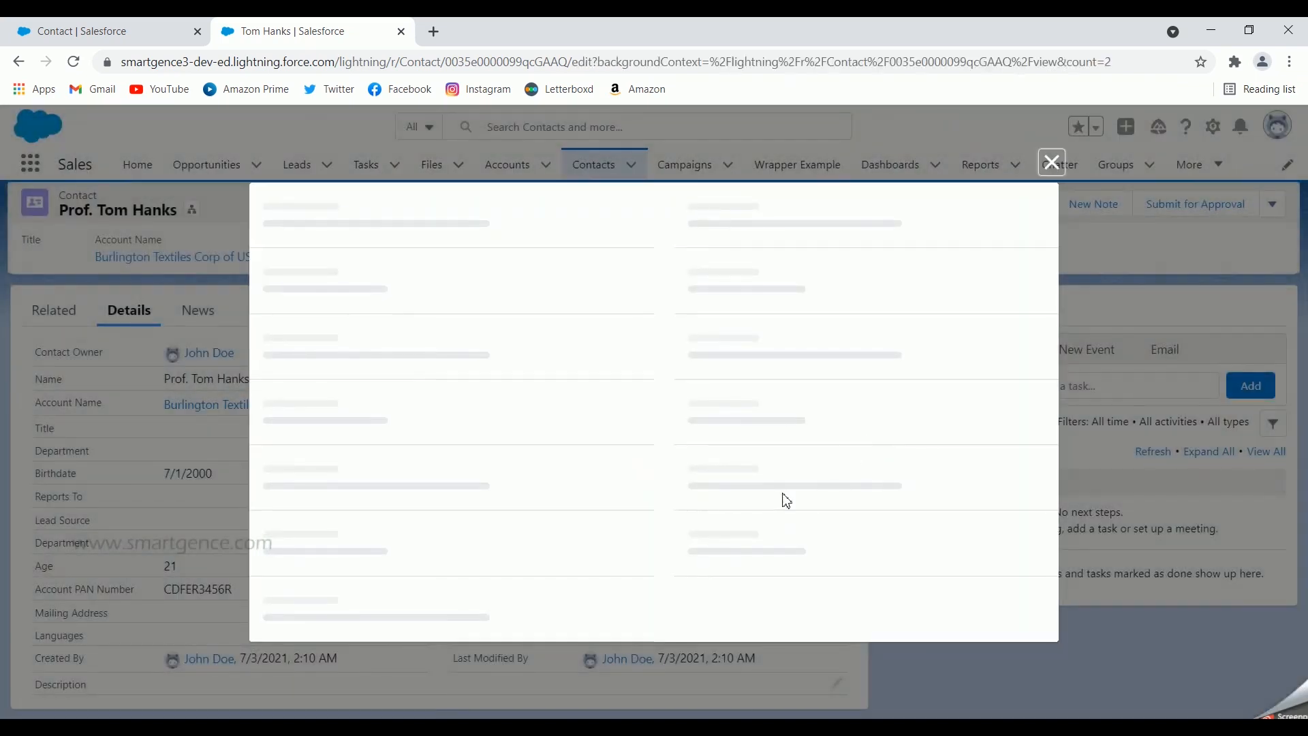
scroll(517, 479, down, 5)
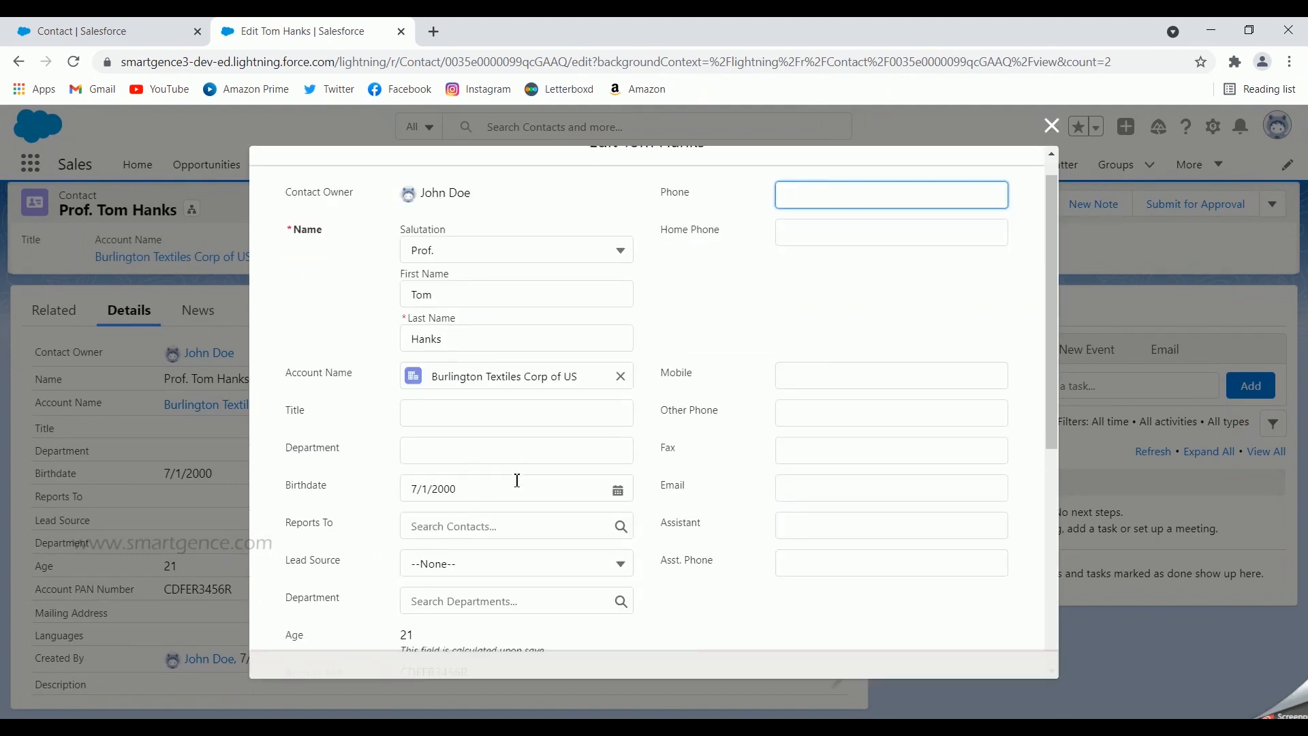
drag(539, 372, 407, 333)
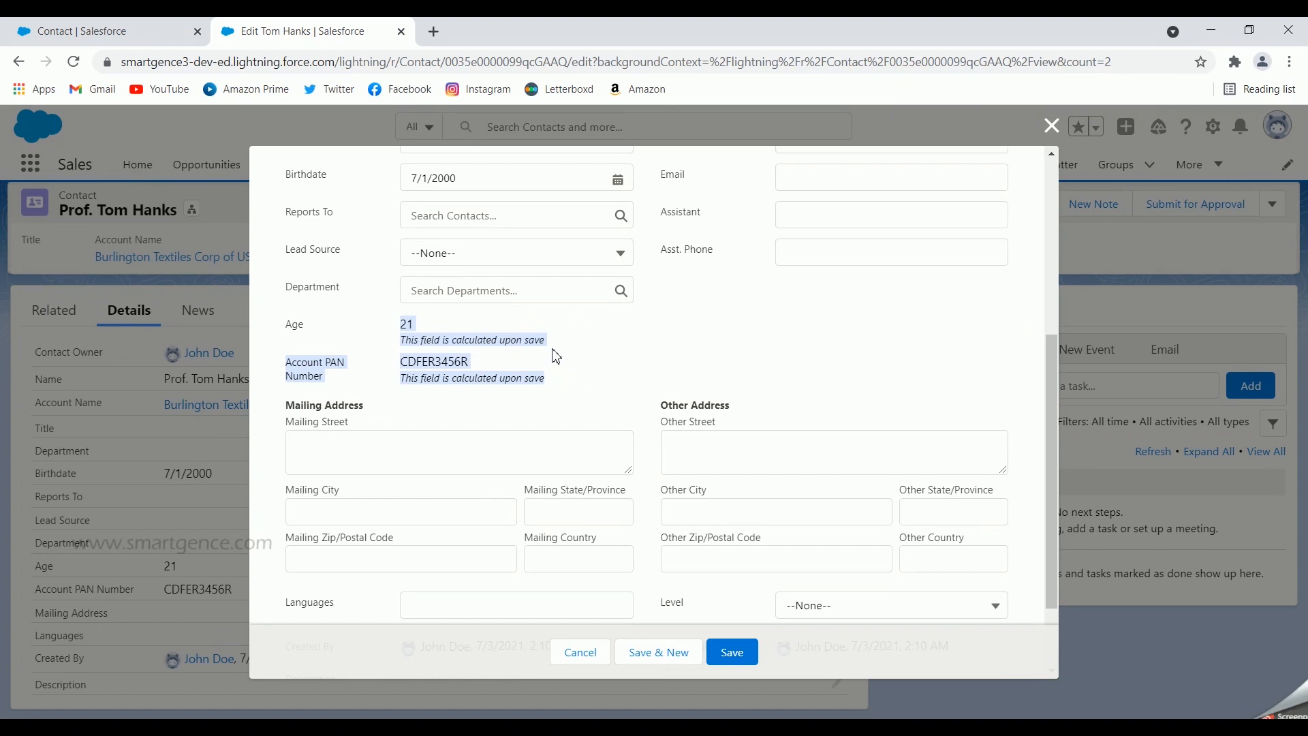
click(580, 658)
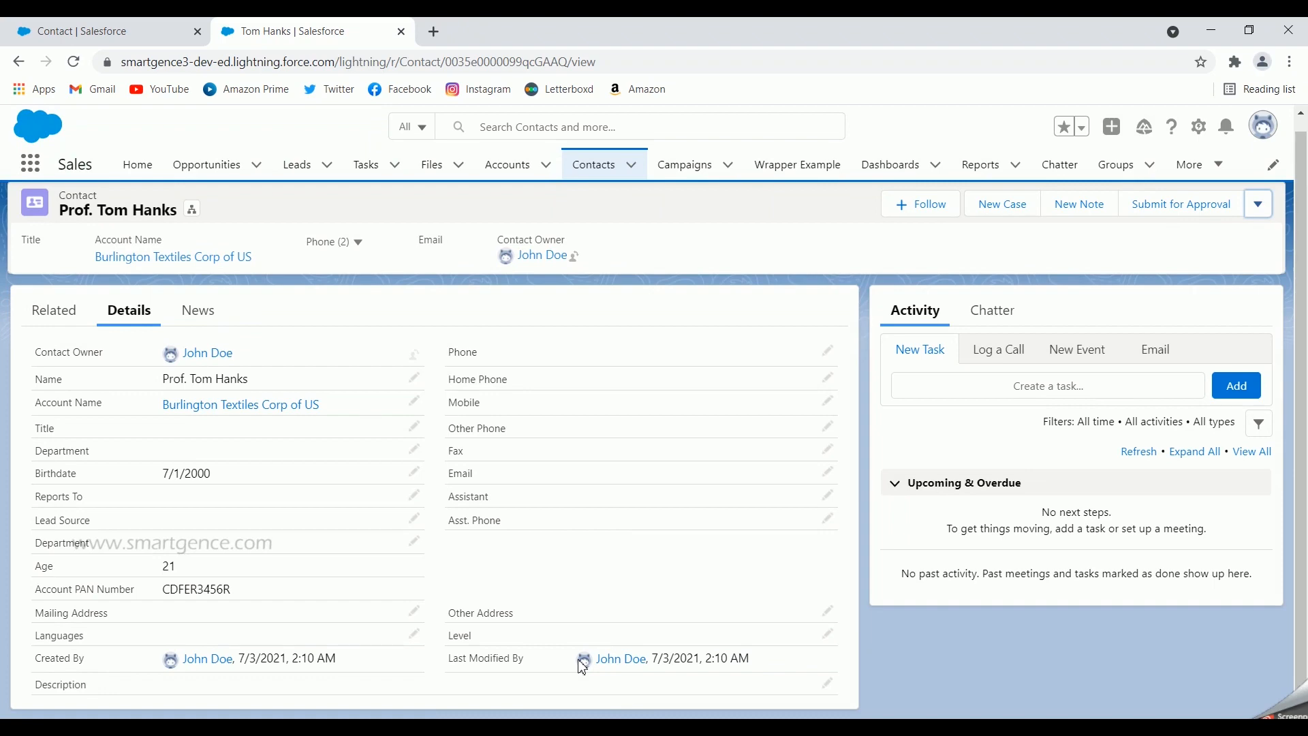
In Setup's Object Manager, start a new Roll-Up Summary field on Account's Fields & Relationships
click(71, 30)
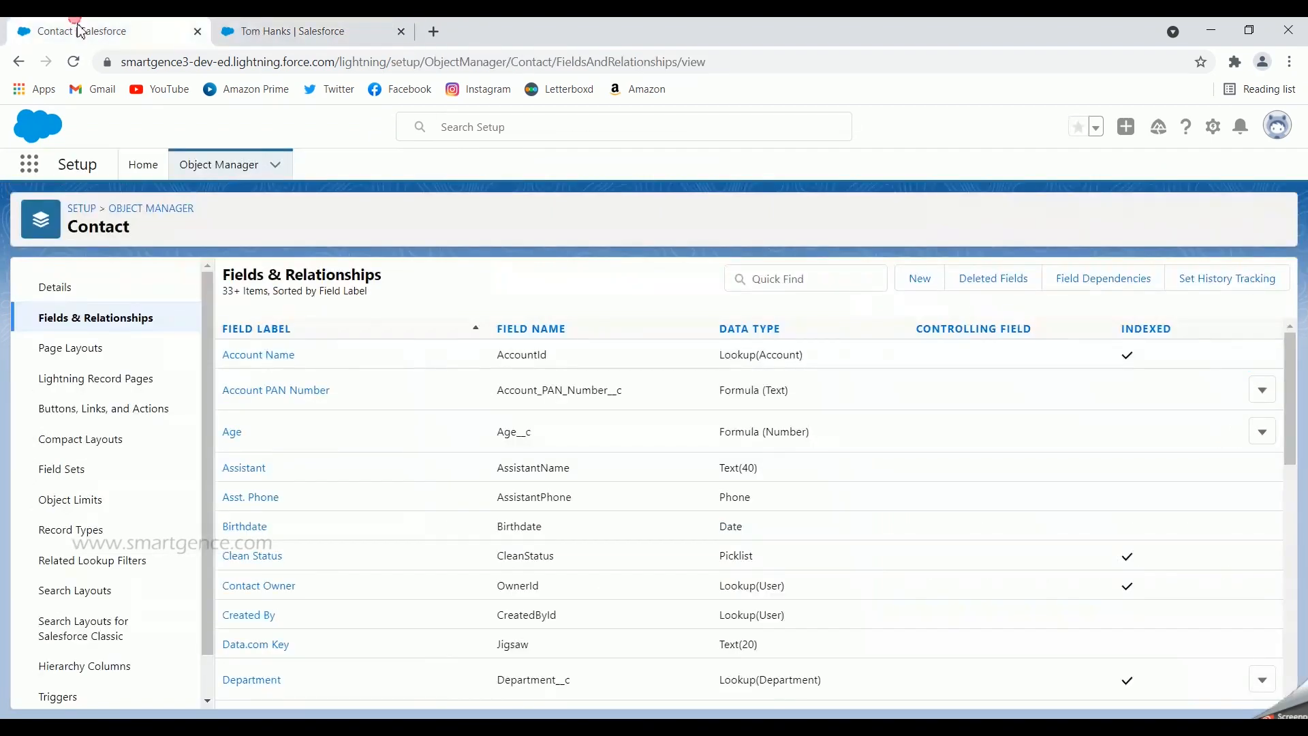
click(234, 165)
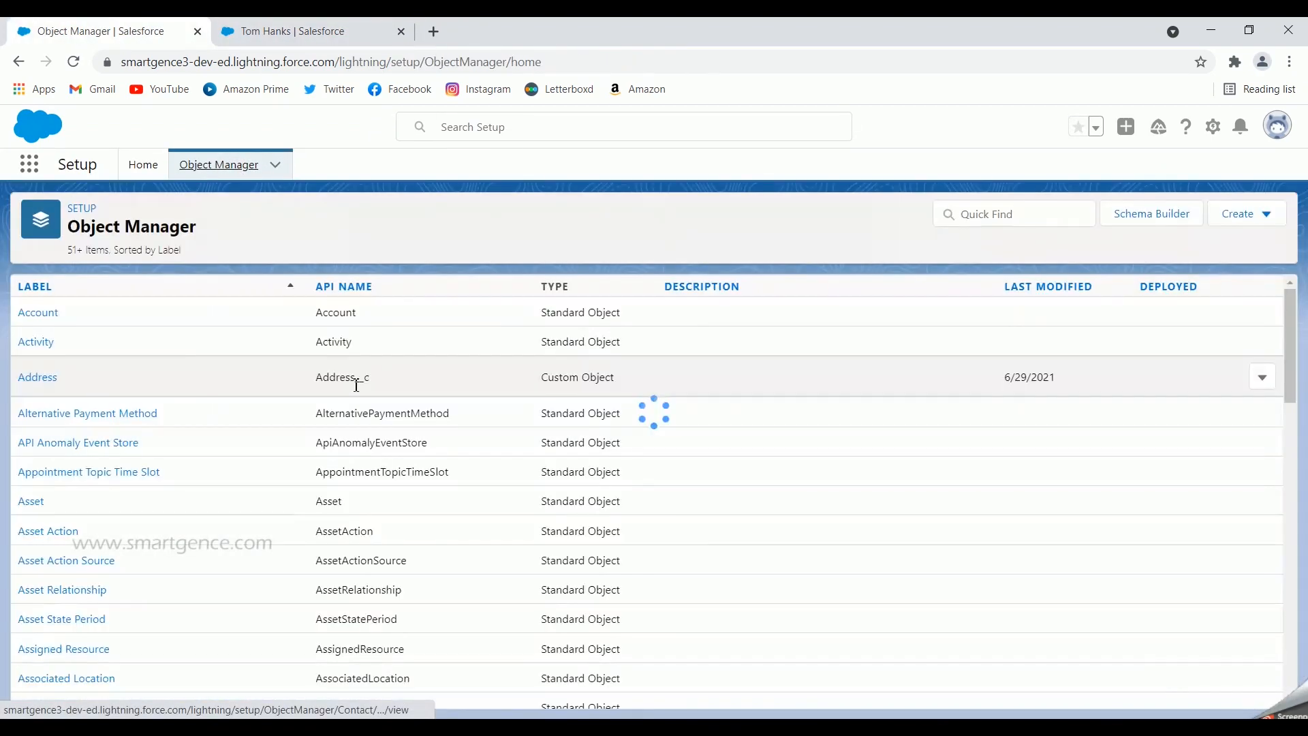
click(30, 318)
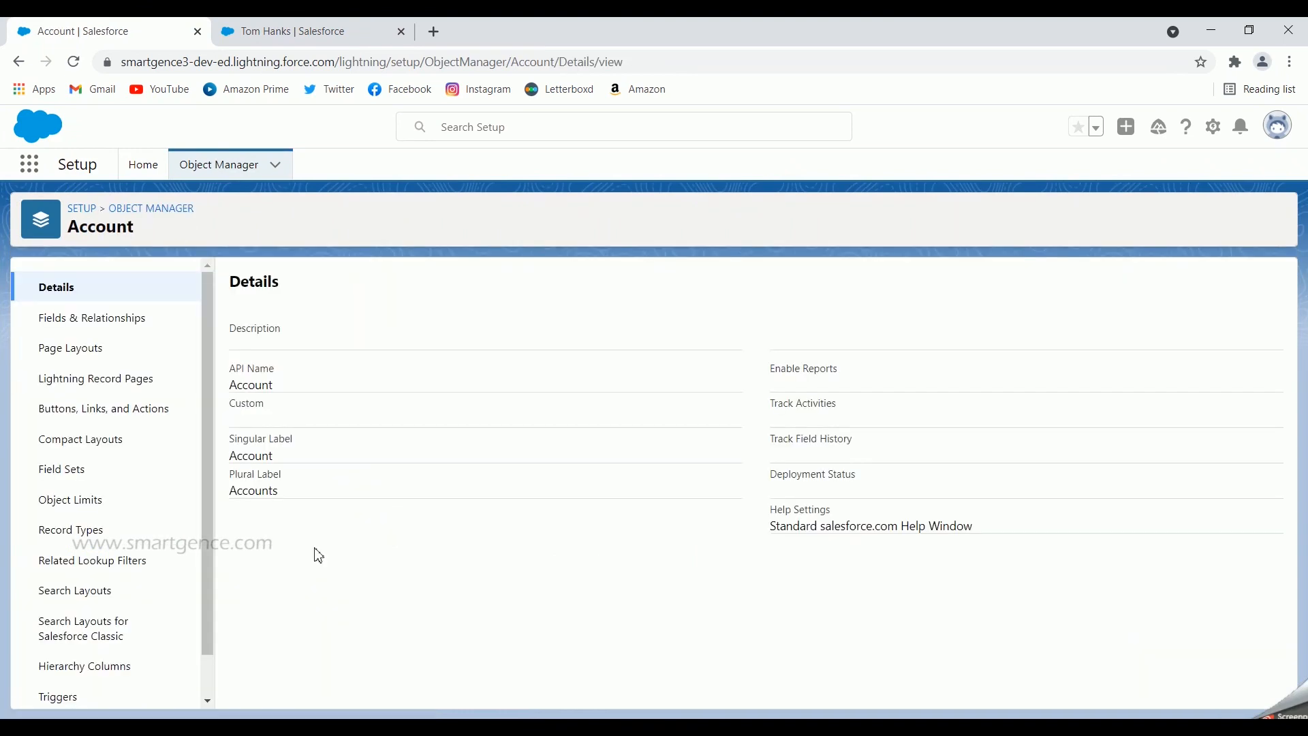
click(109, 315)
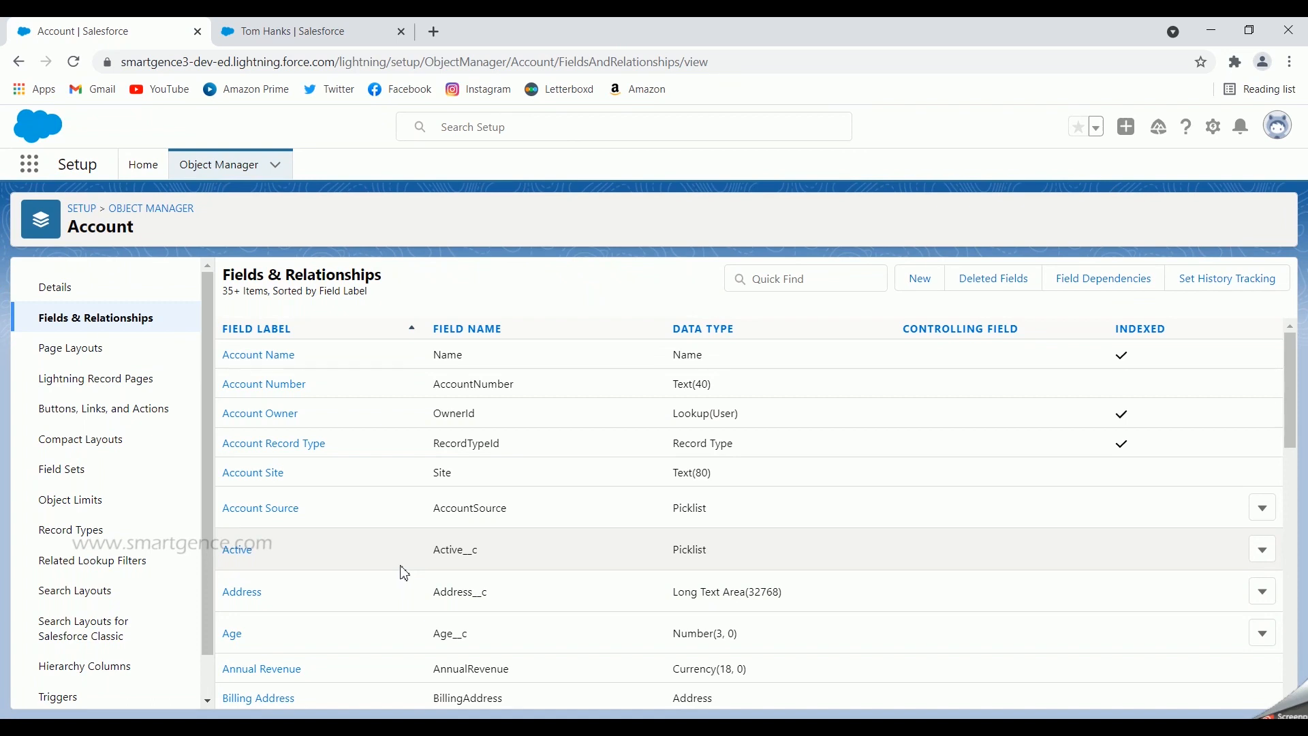
click(921, 279)
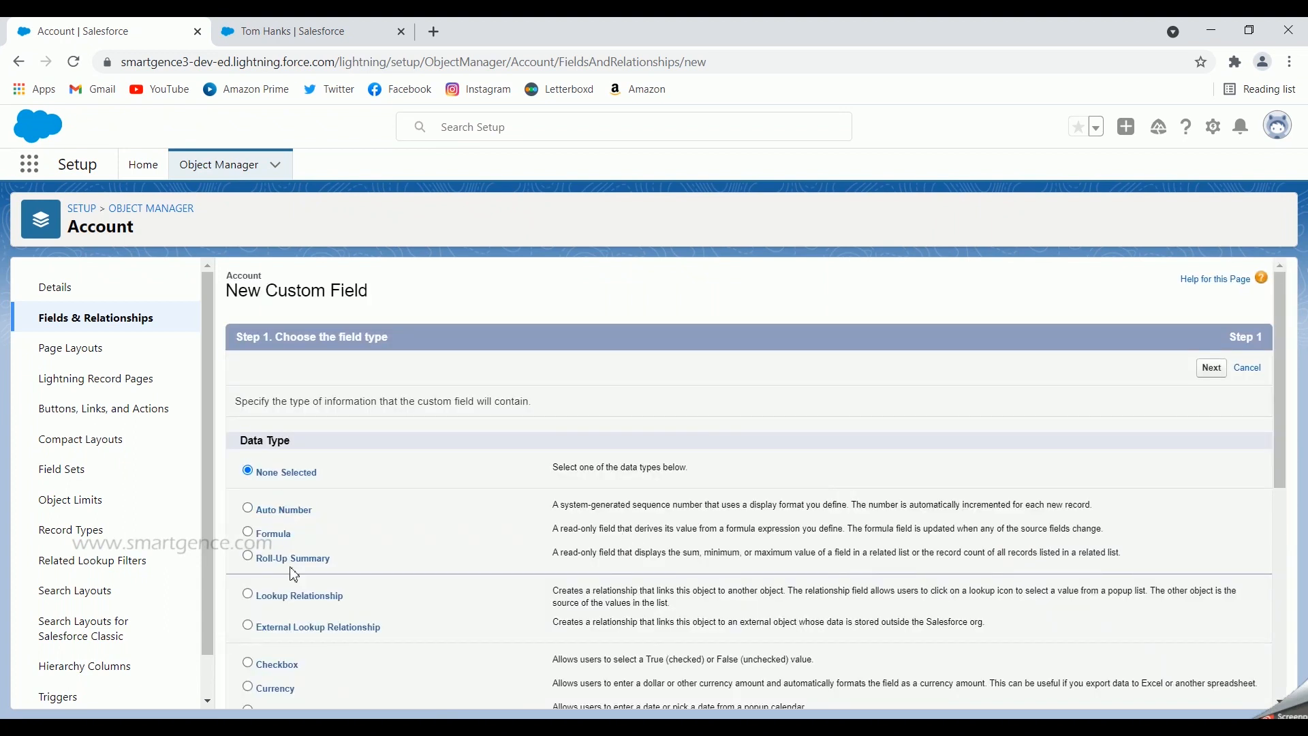
click(1211, 368)
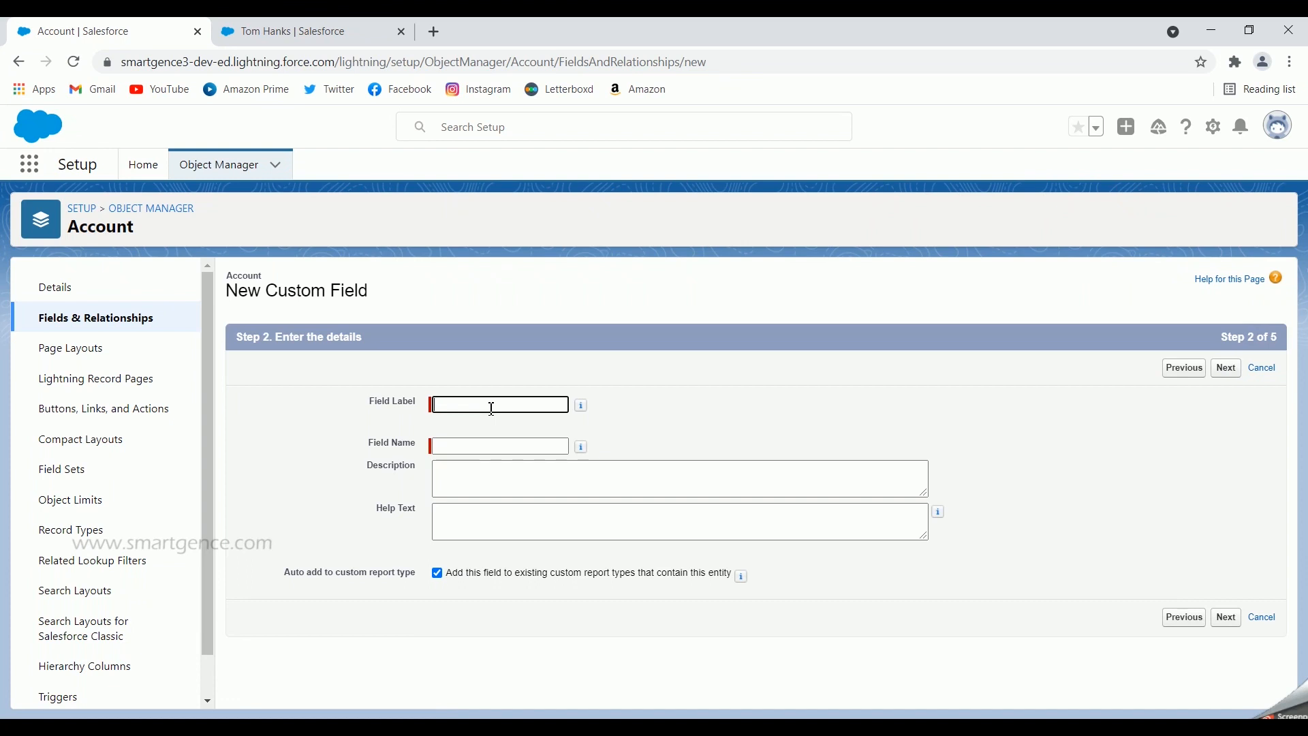
Label the field 'Total Amount' with auto-filled name Total_Amount and go to the calculation step
text(Total Amou)
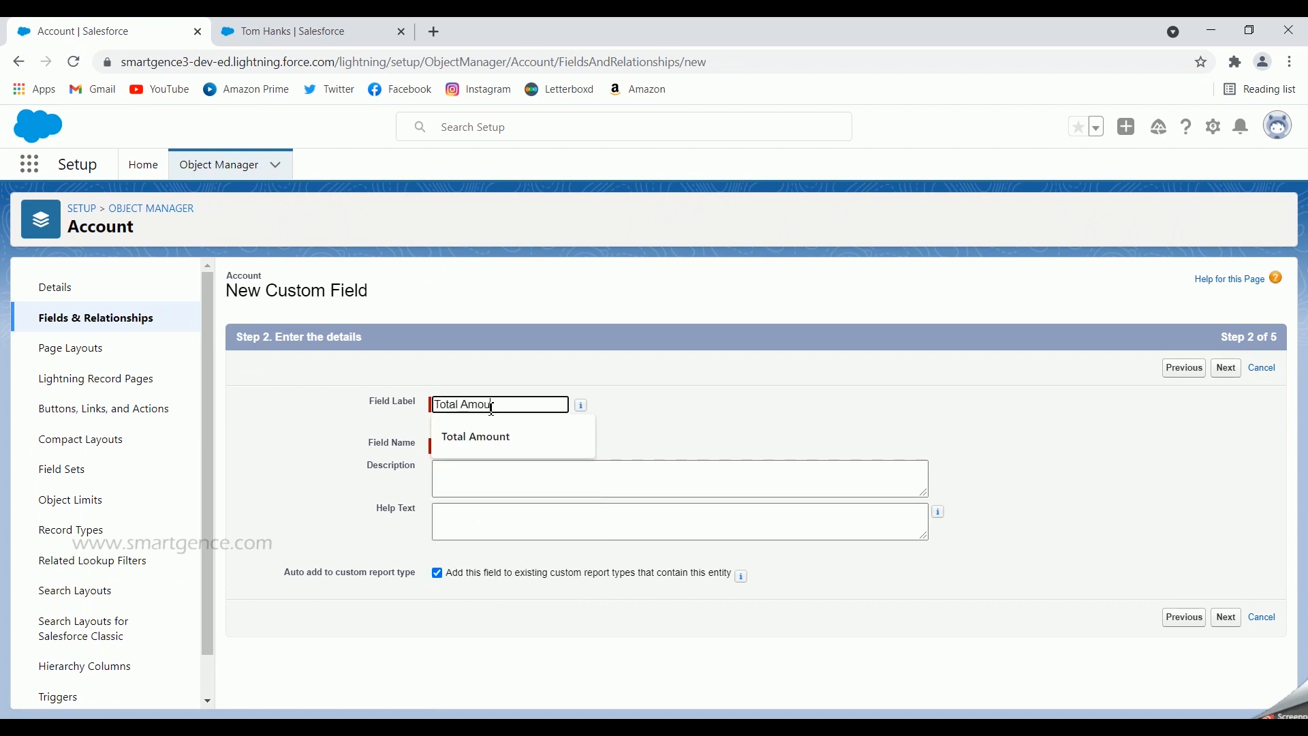
text(nt)
click(714, 422)
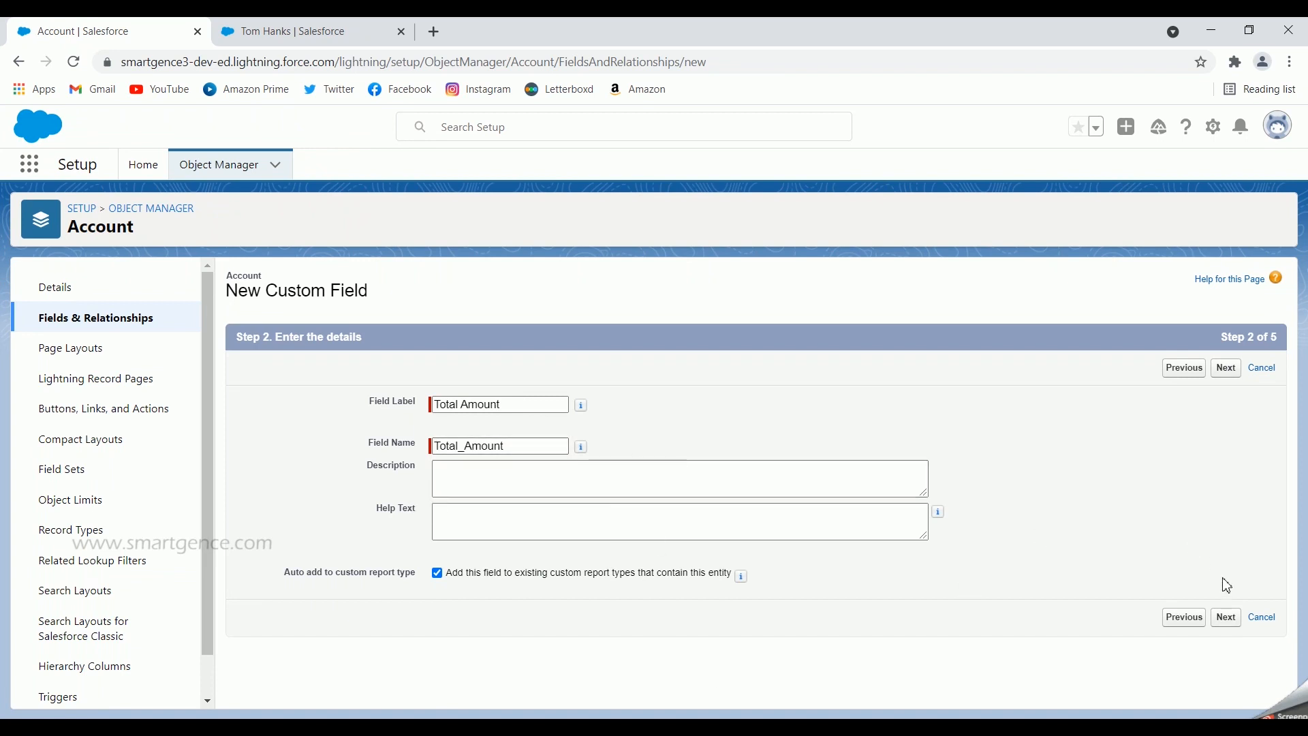
click(1227, 618)
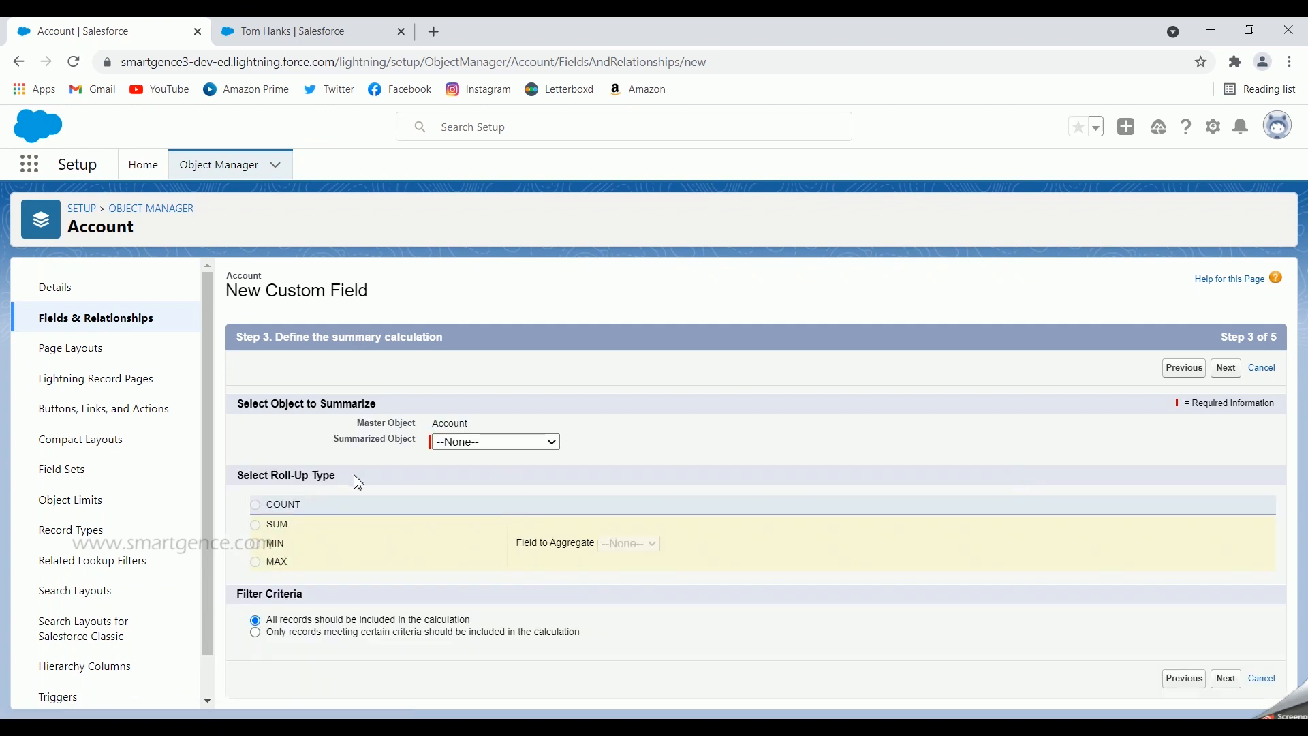
Set the roll-up to SUM the Amount field of related Opportunities
click(464, 451)
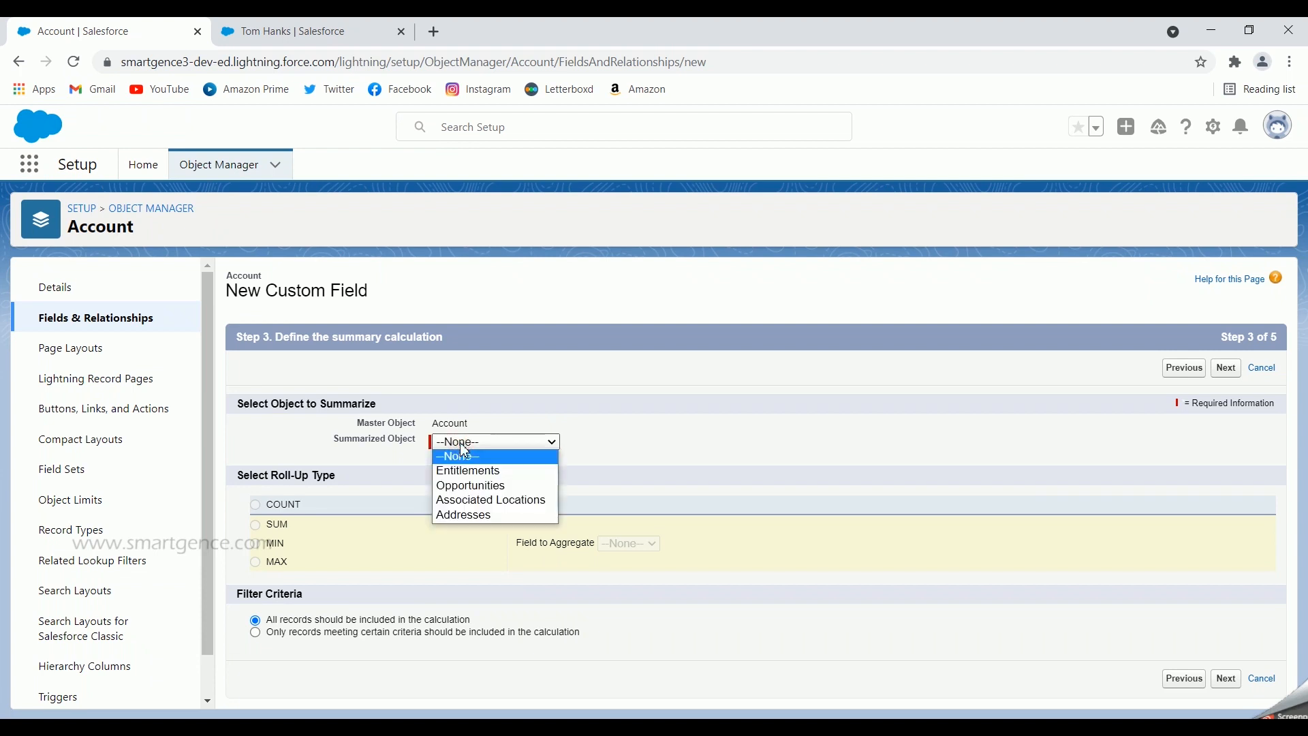
click(485, 486)
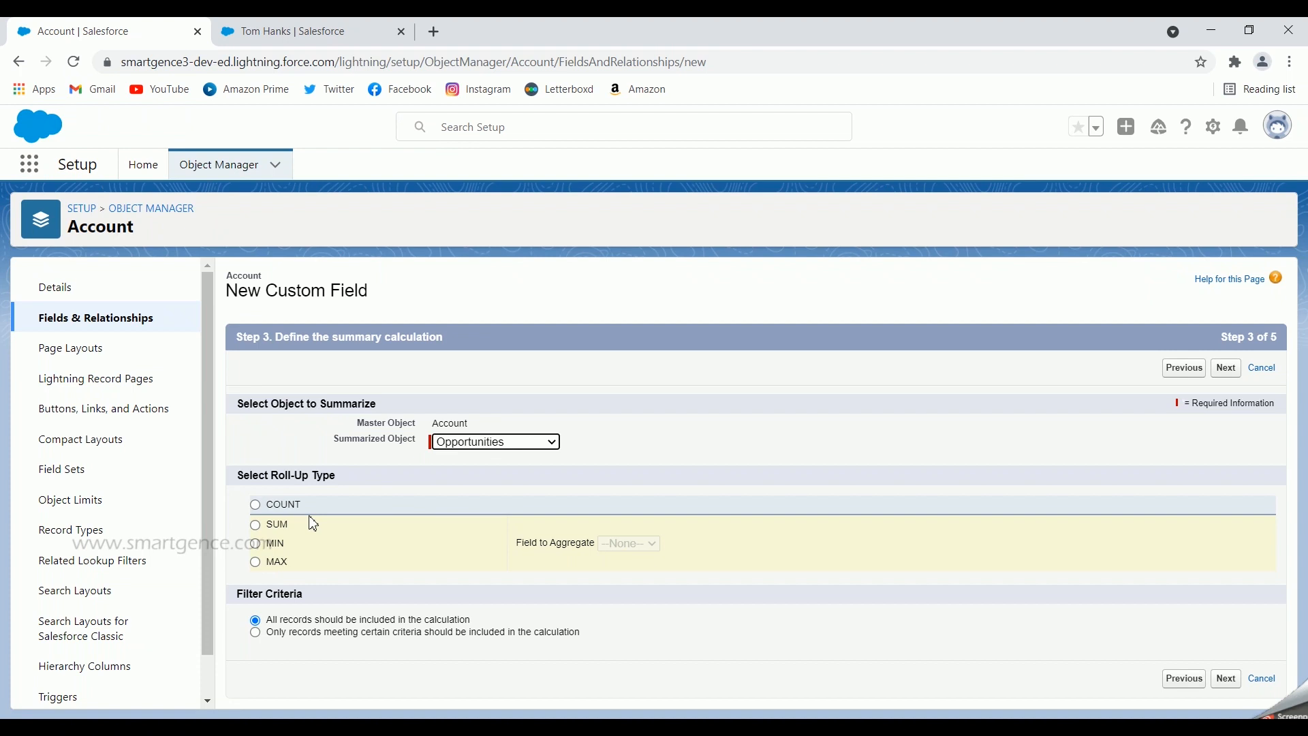
click(256, 526)
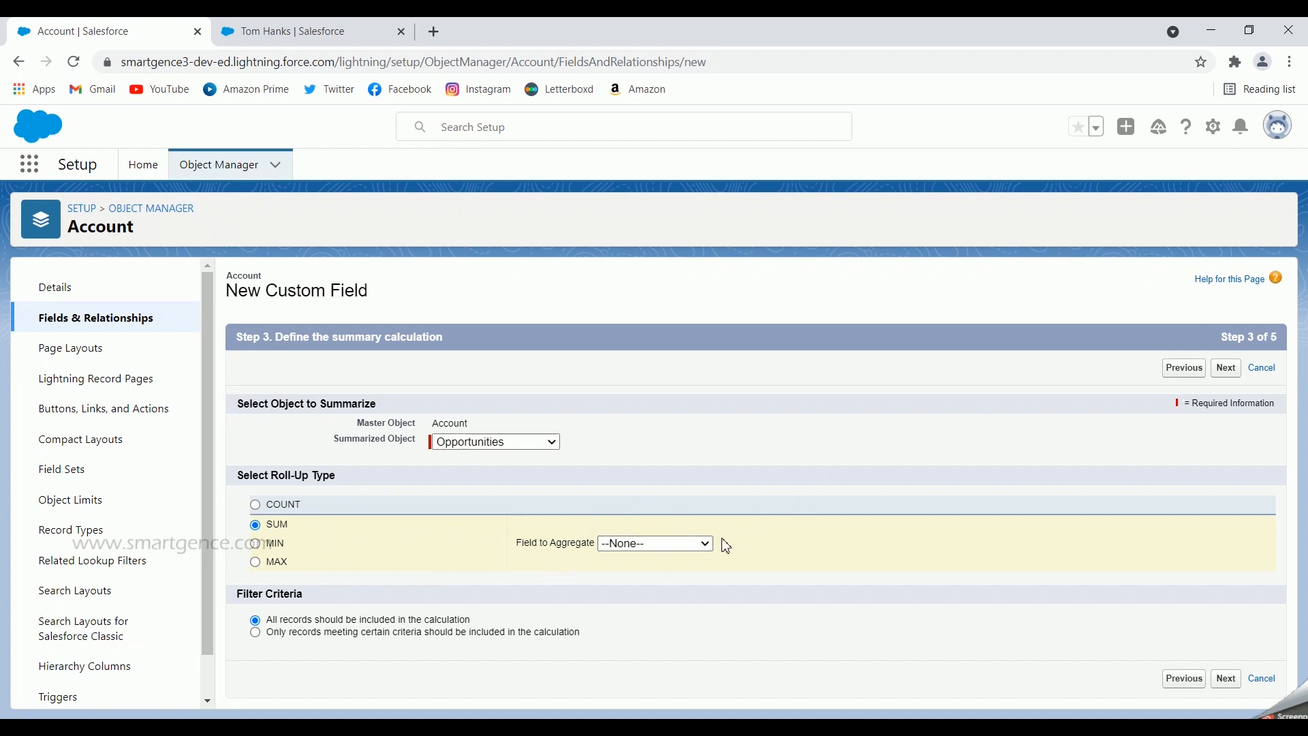
click(701, 545)
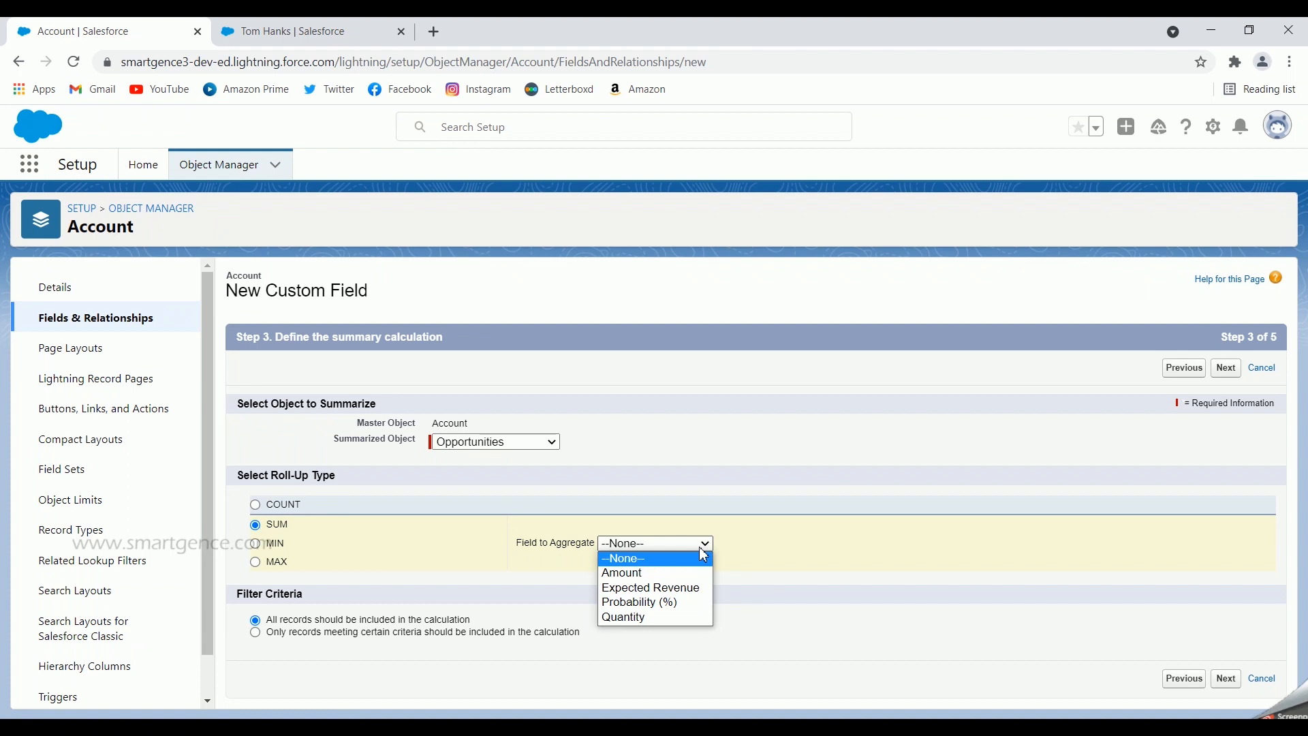
click(644, 580)
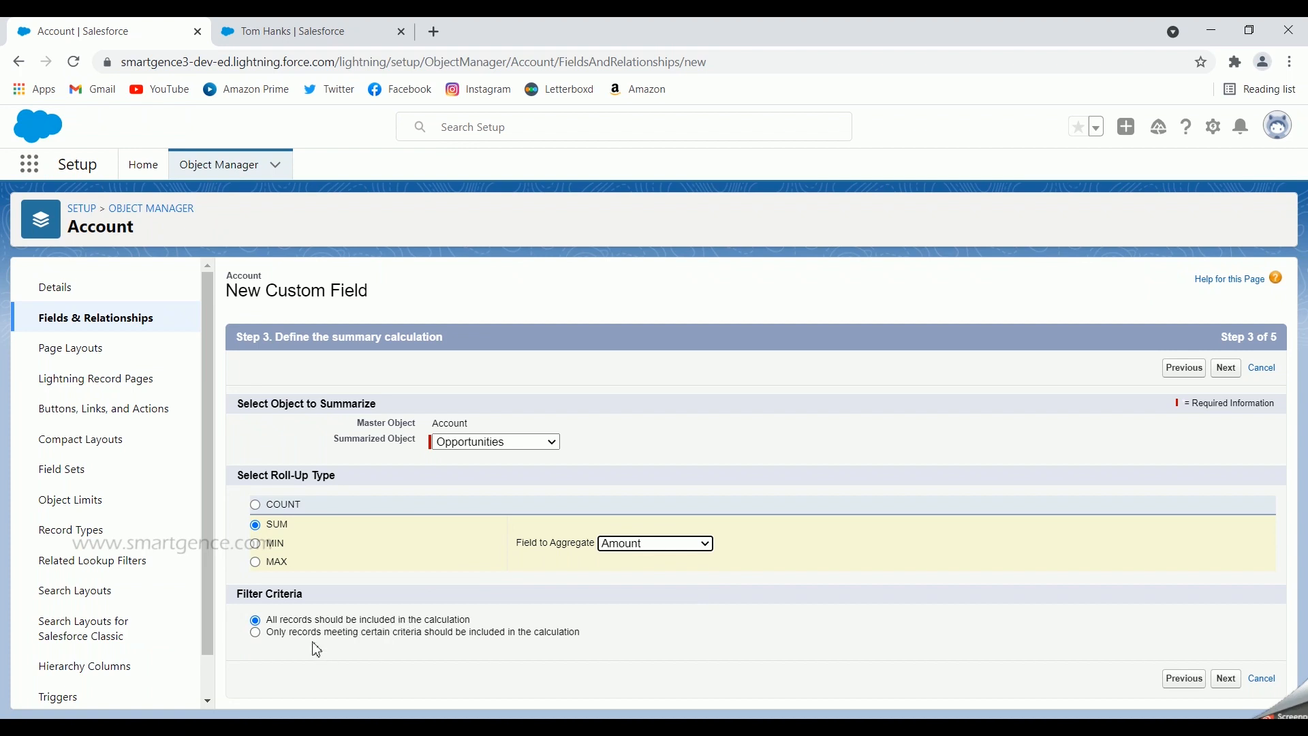
Include all records in the calculation and make the field visible to every profile
click(256, 632)
scroll(437, 611, down, 1)
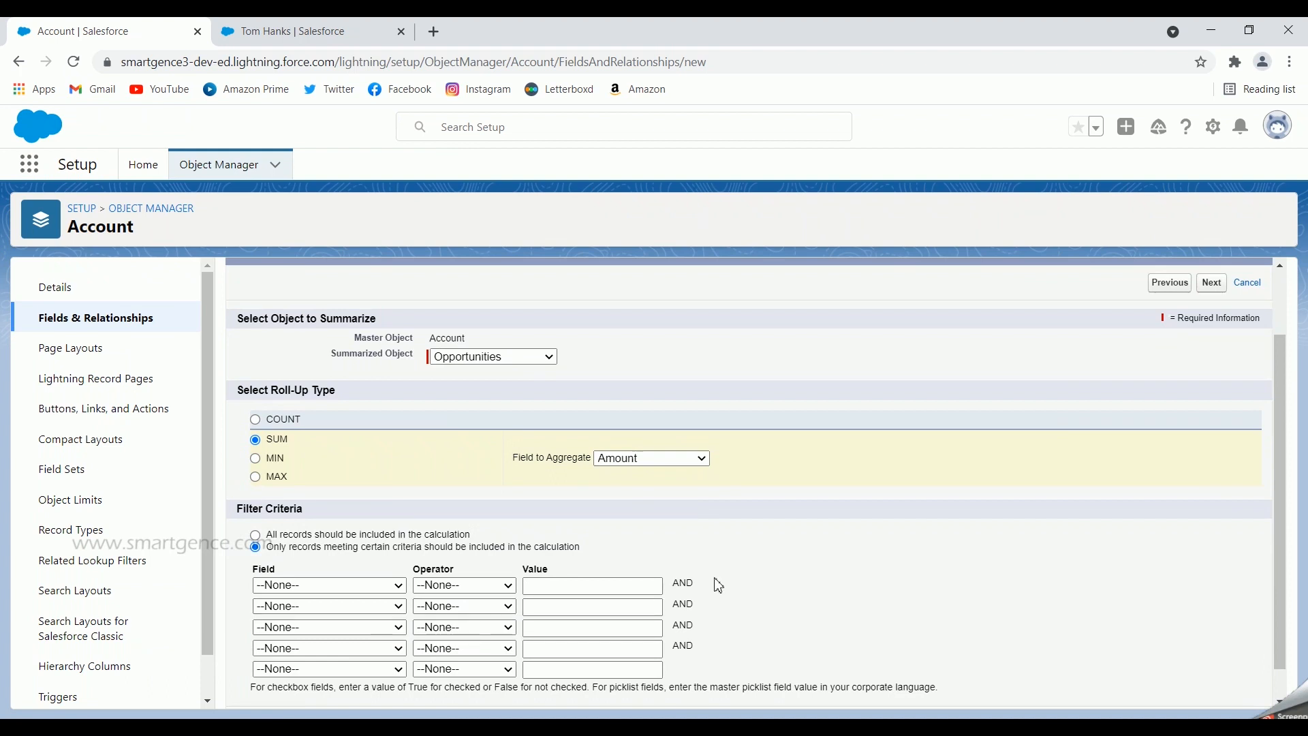
click(256, 535)
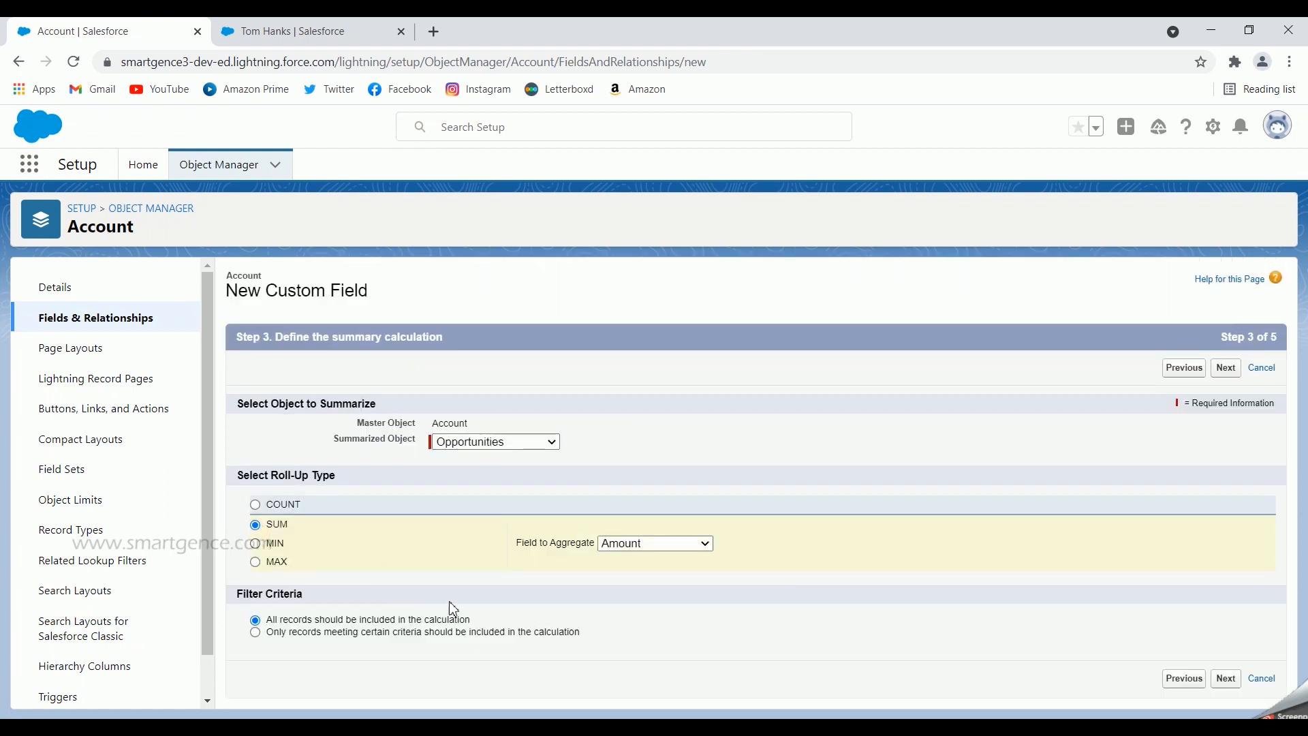
click(1226, 679)
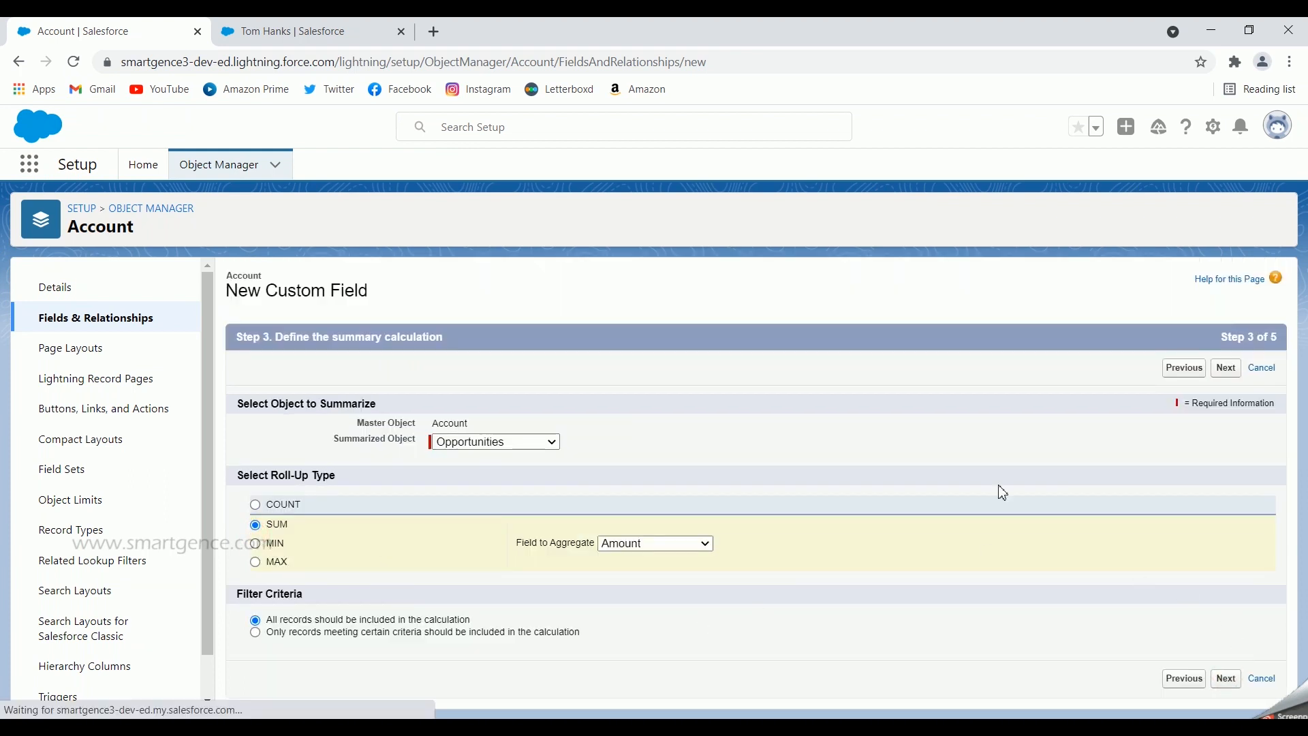
click(961, 513)
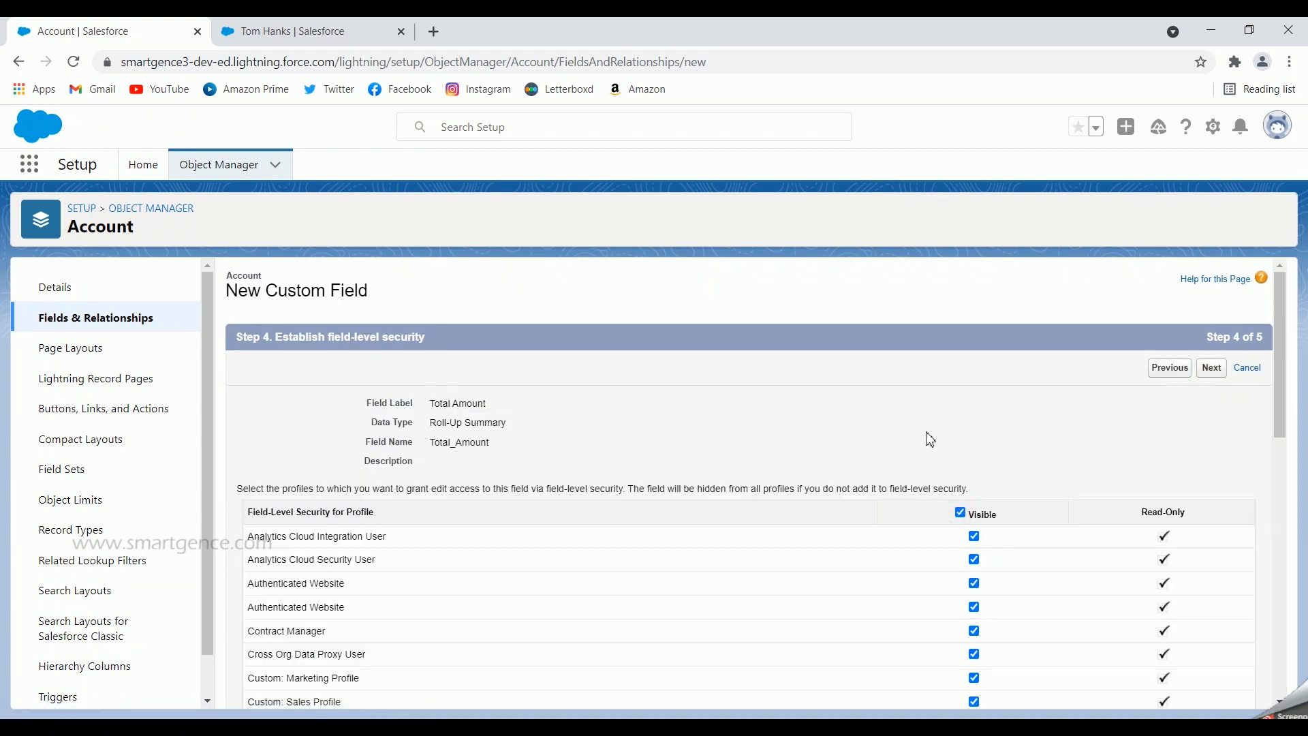
Save Total Amount with all Account page layouts included
click(1212, 369)
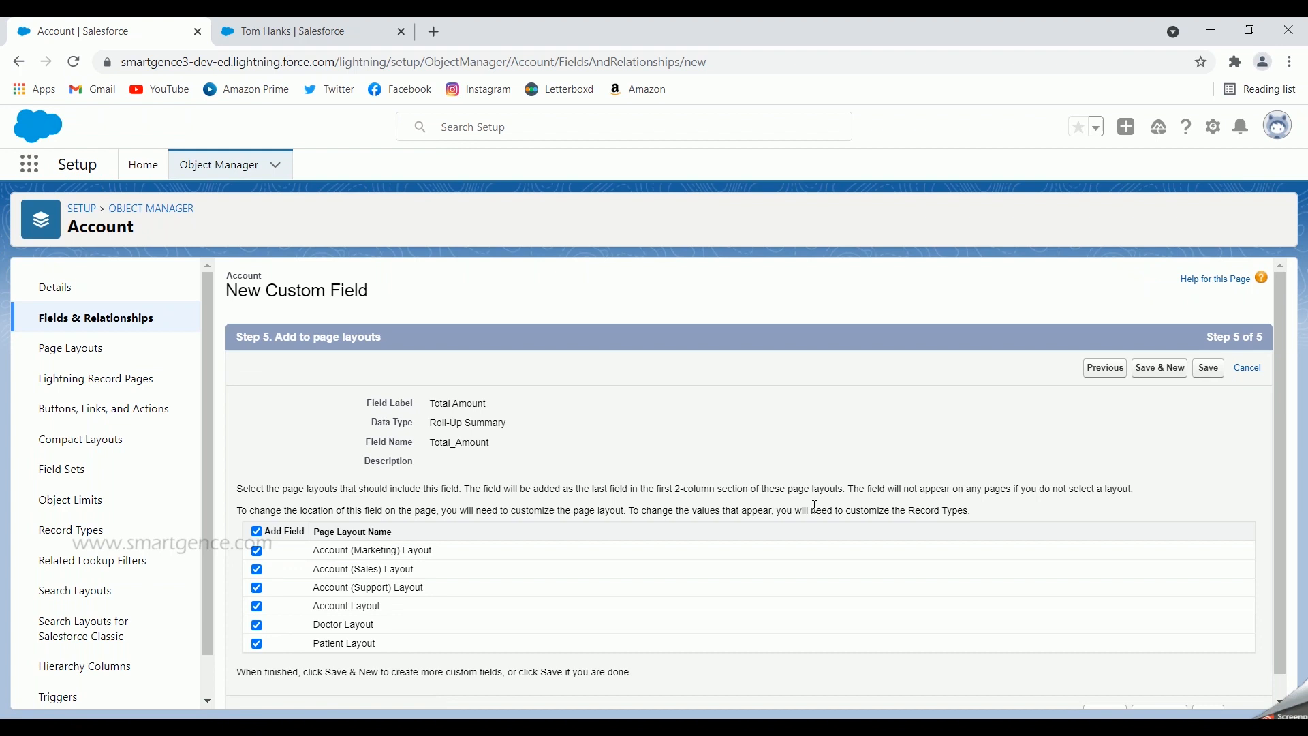
click(1208, 369)
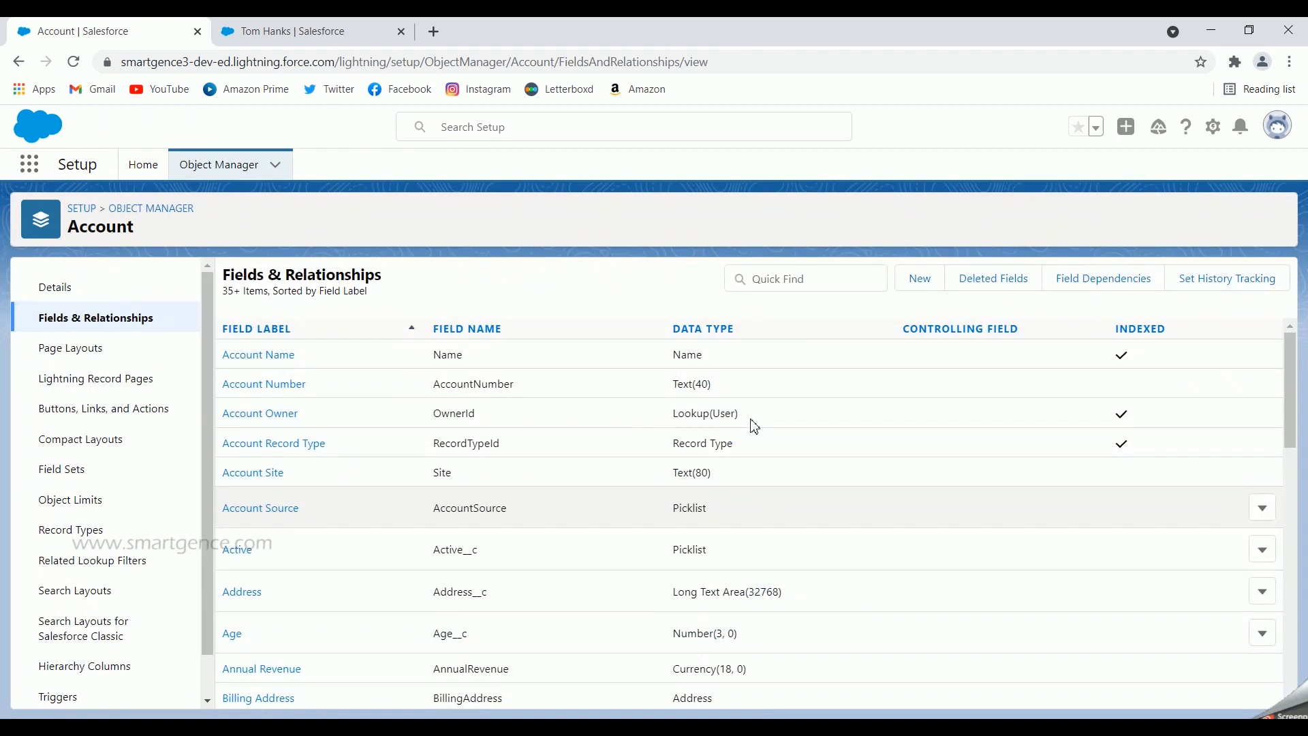
Start another Roll-Up Summary field on Account labelled 'Maximum Amount'
click(921, 278)
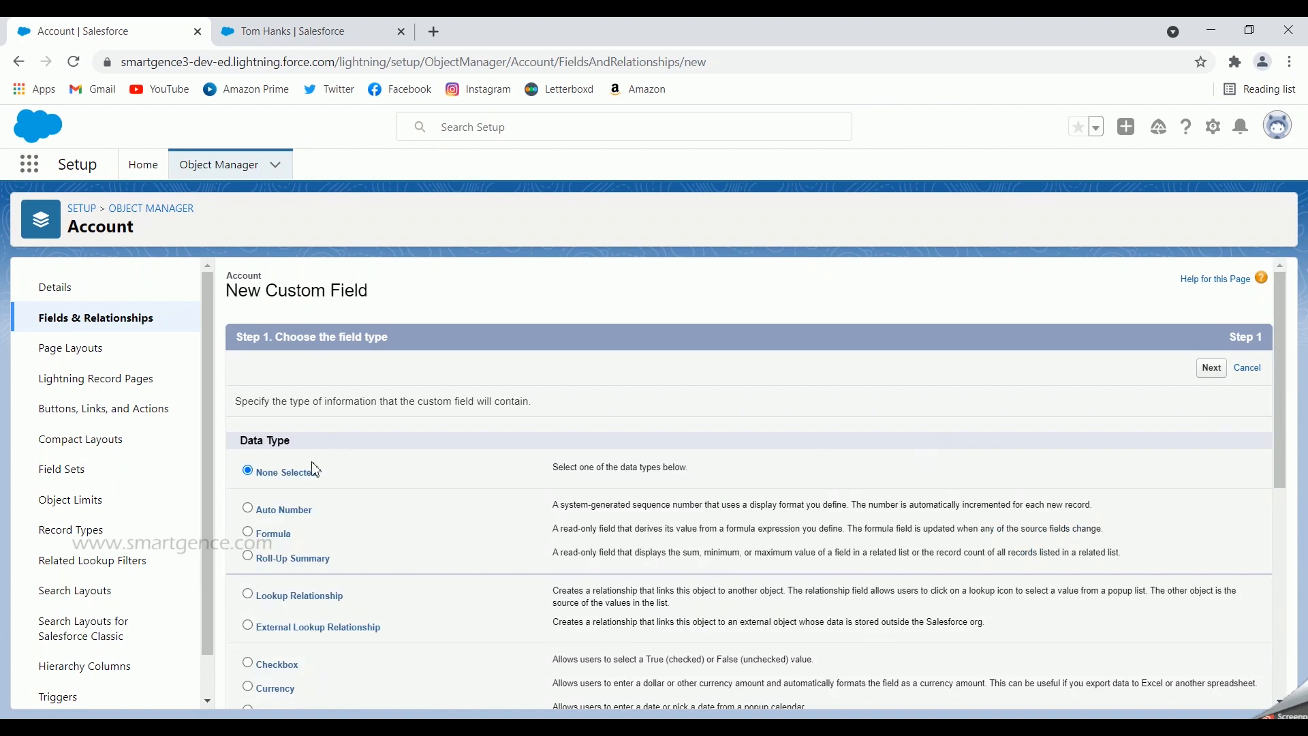
click(249, 558)
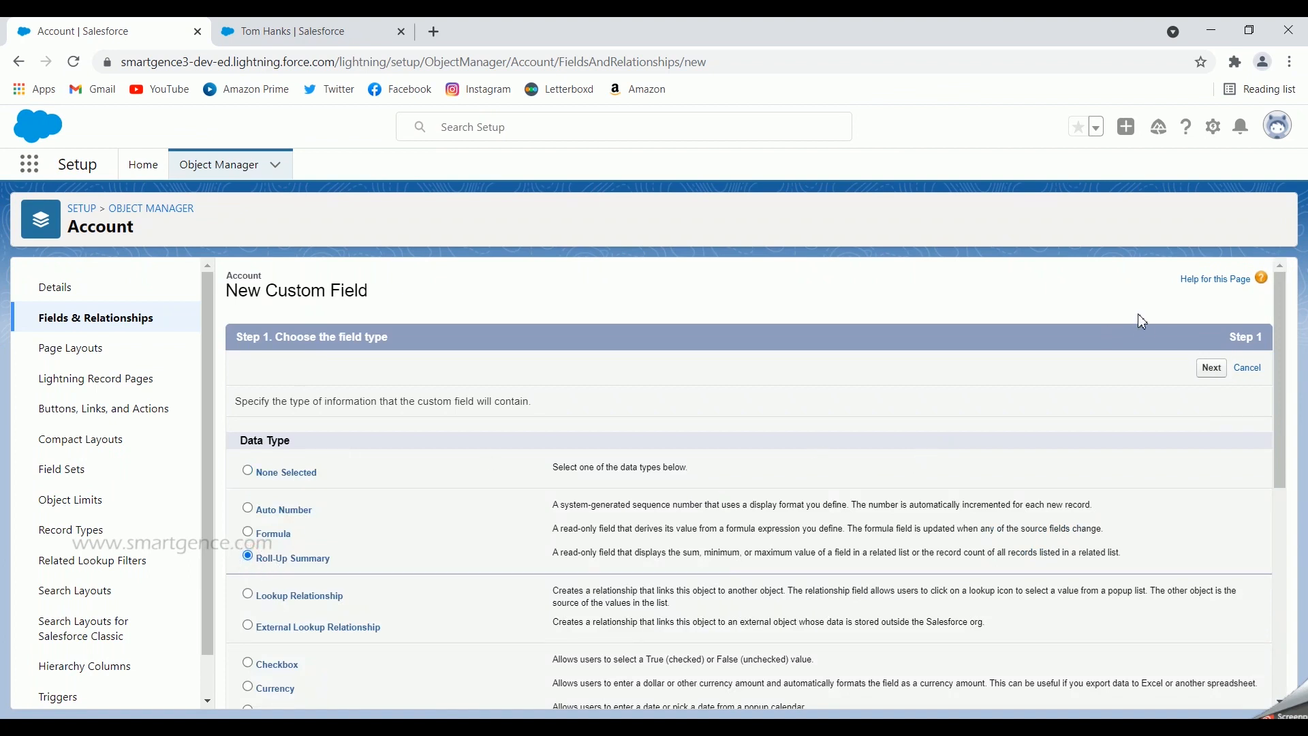
click(1206, 371)
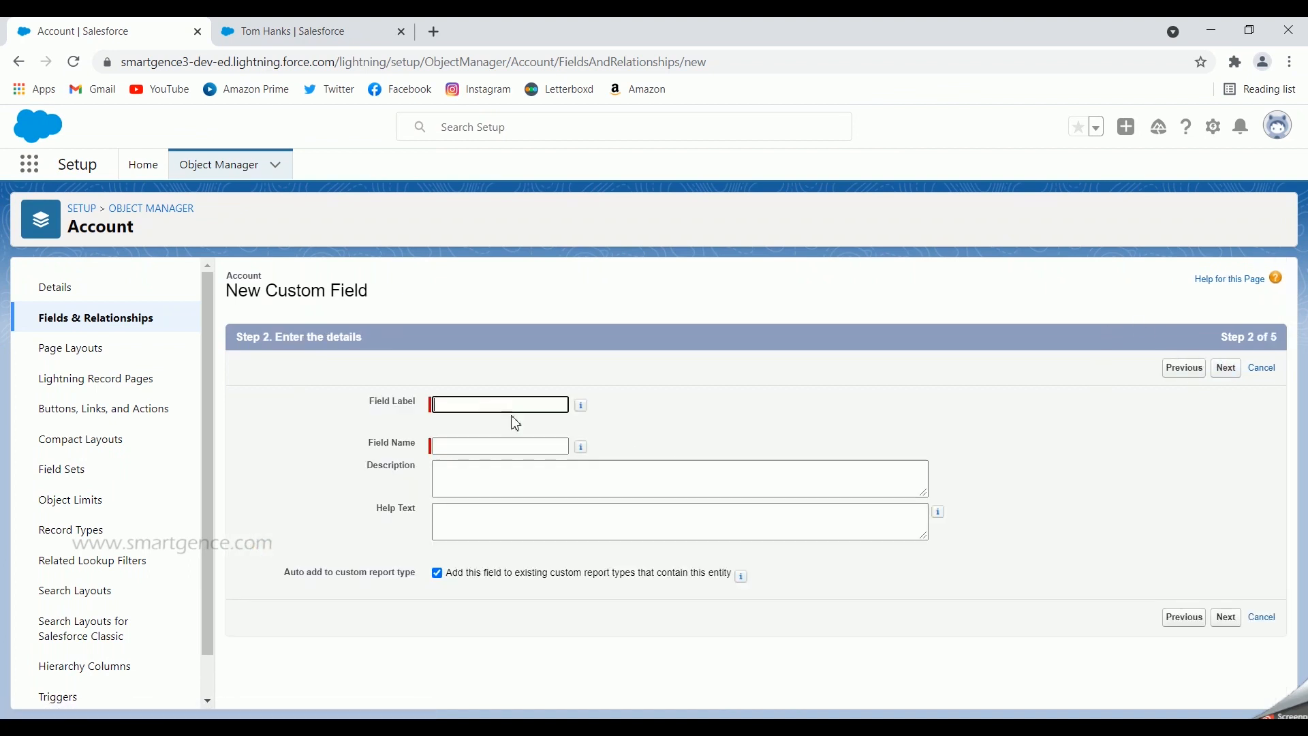
text(Max)
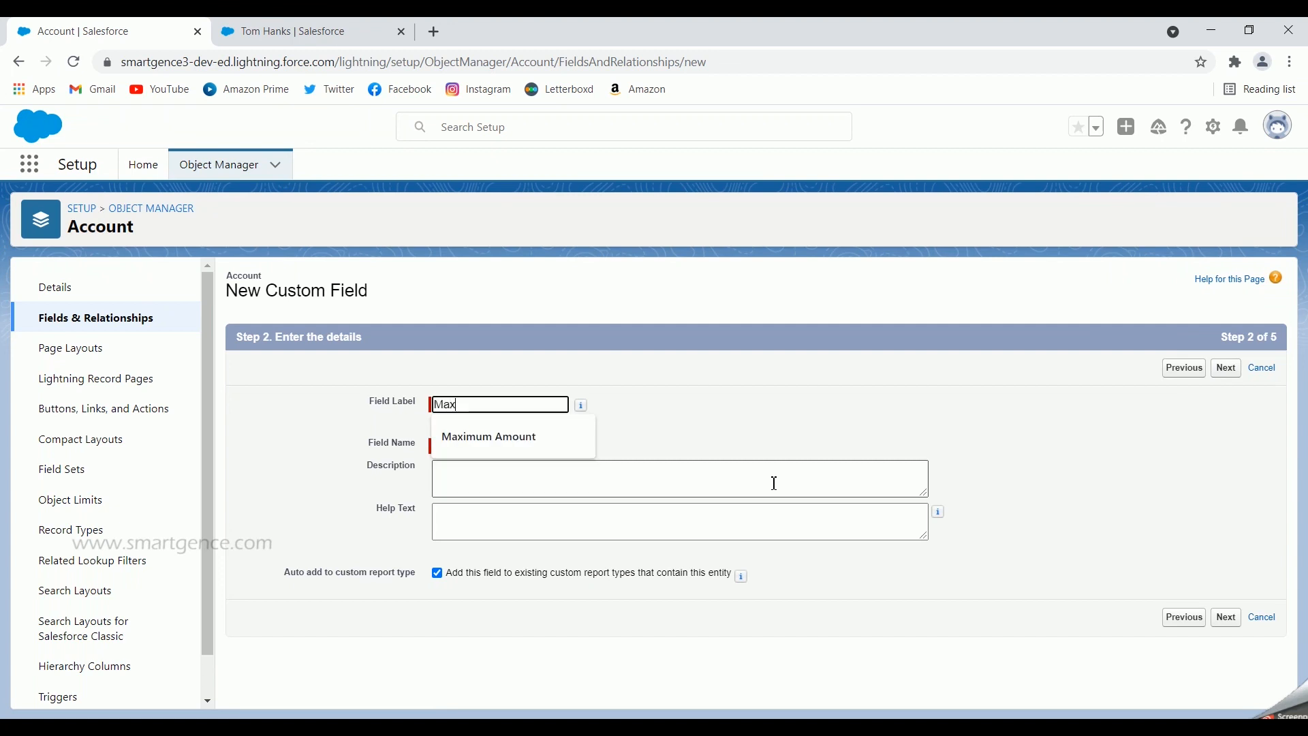
text(imum Amount)
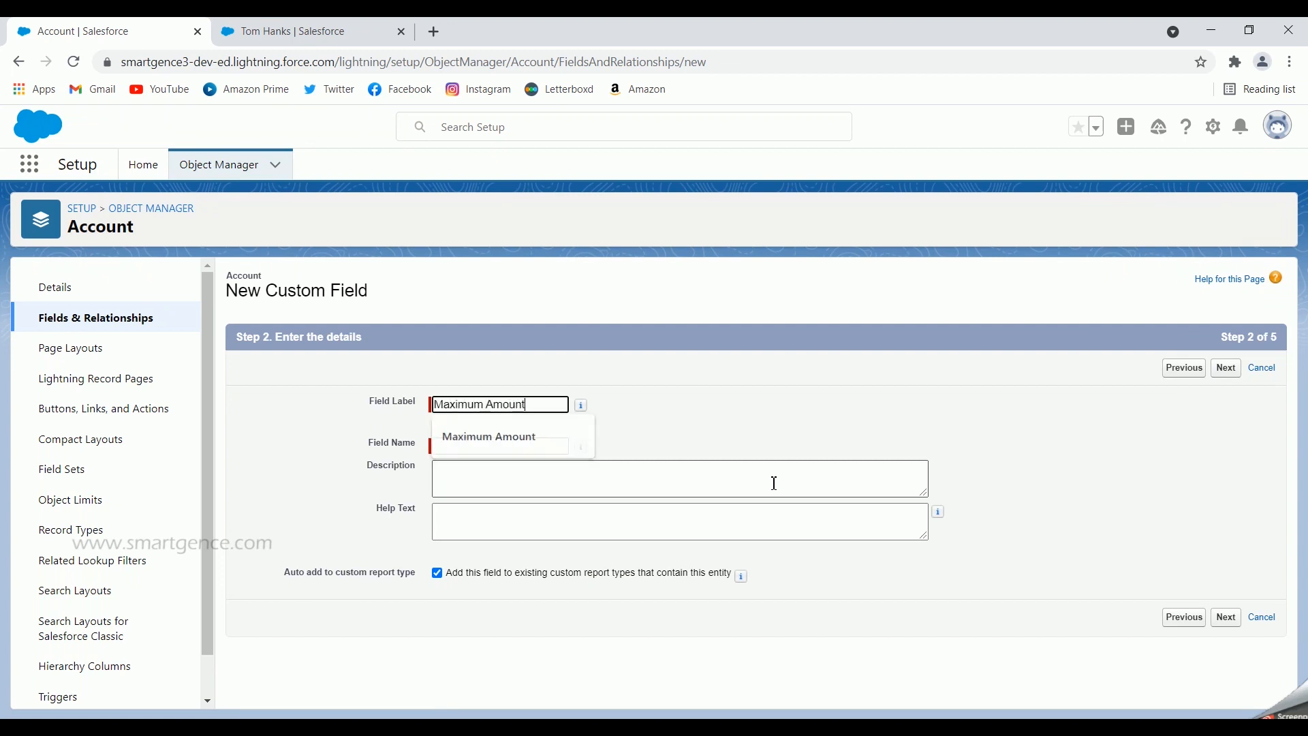
click(1086, 402)
click(1228, 369)
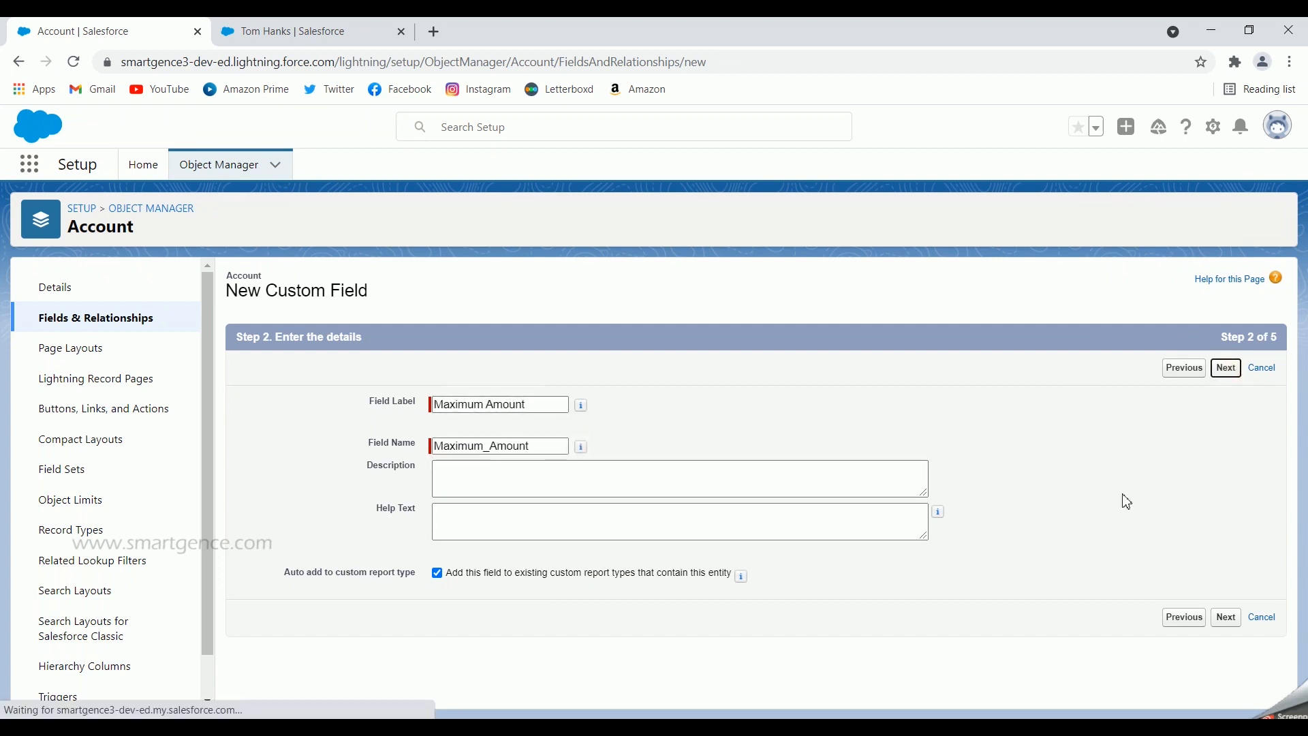
Make Maximum Amount take the MAX of Opportunity Amount and continue to field-level security
click(491, 442)
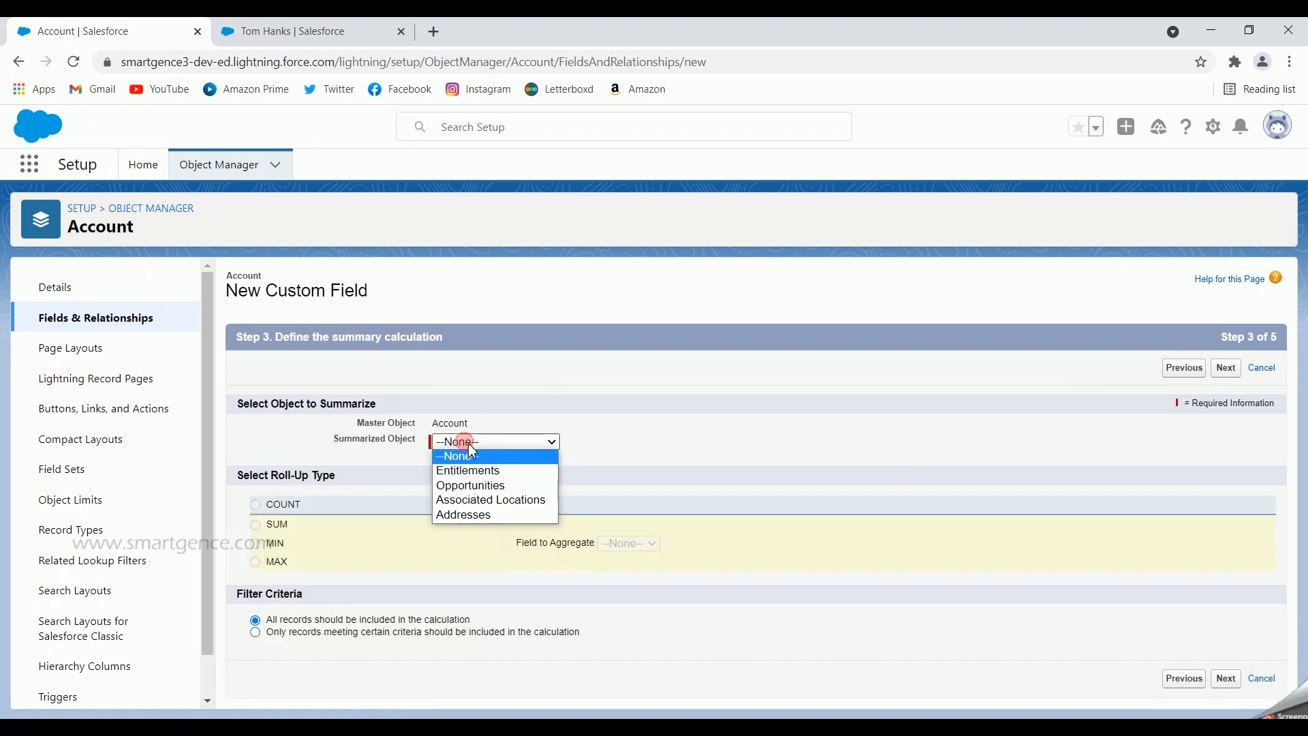
click(482, 485)
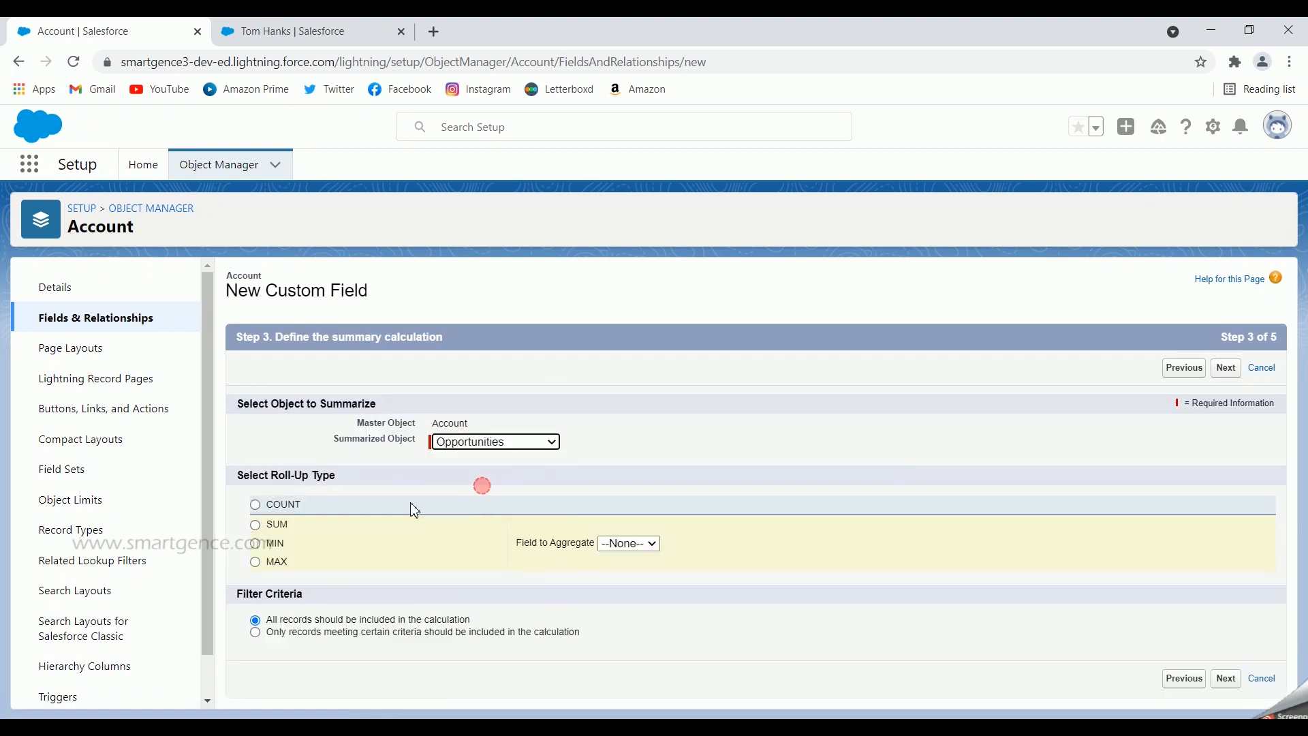
click(256, 561)
click(619, 543)
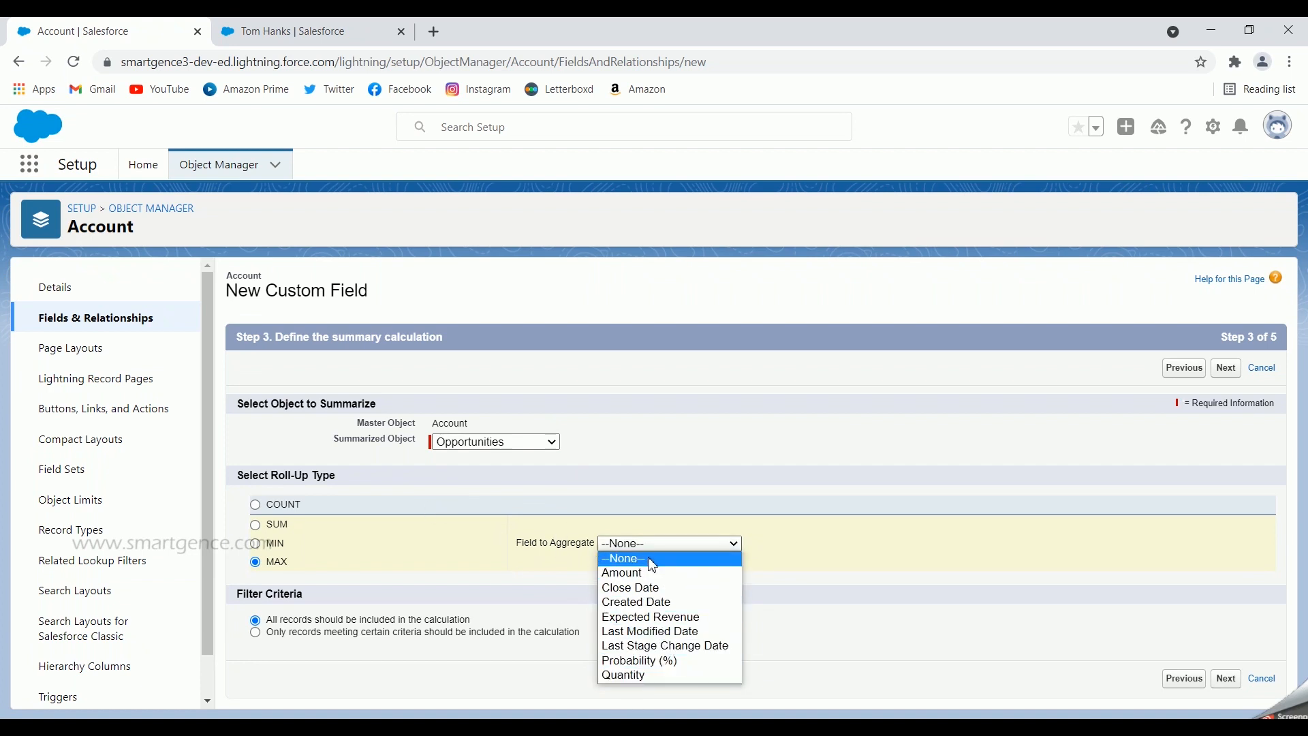
click(658, 577)
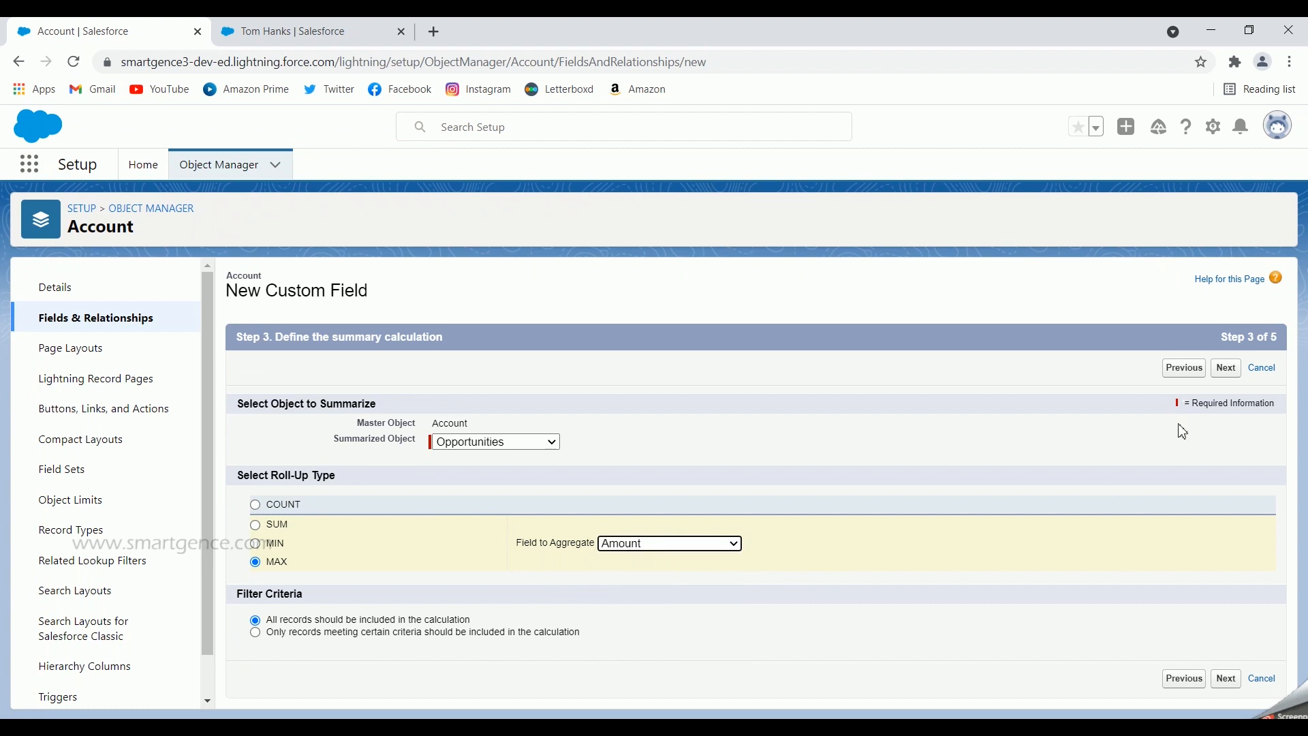
click(1226, 367)
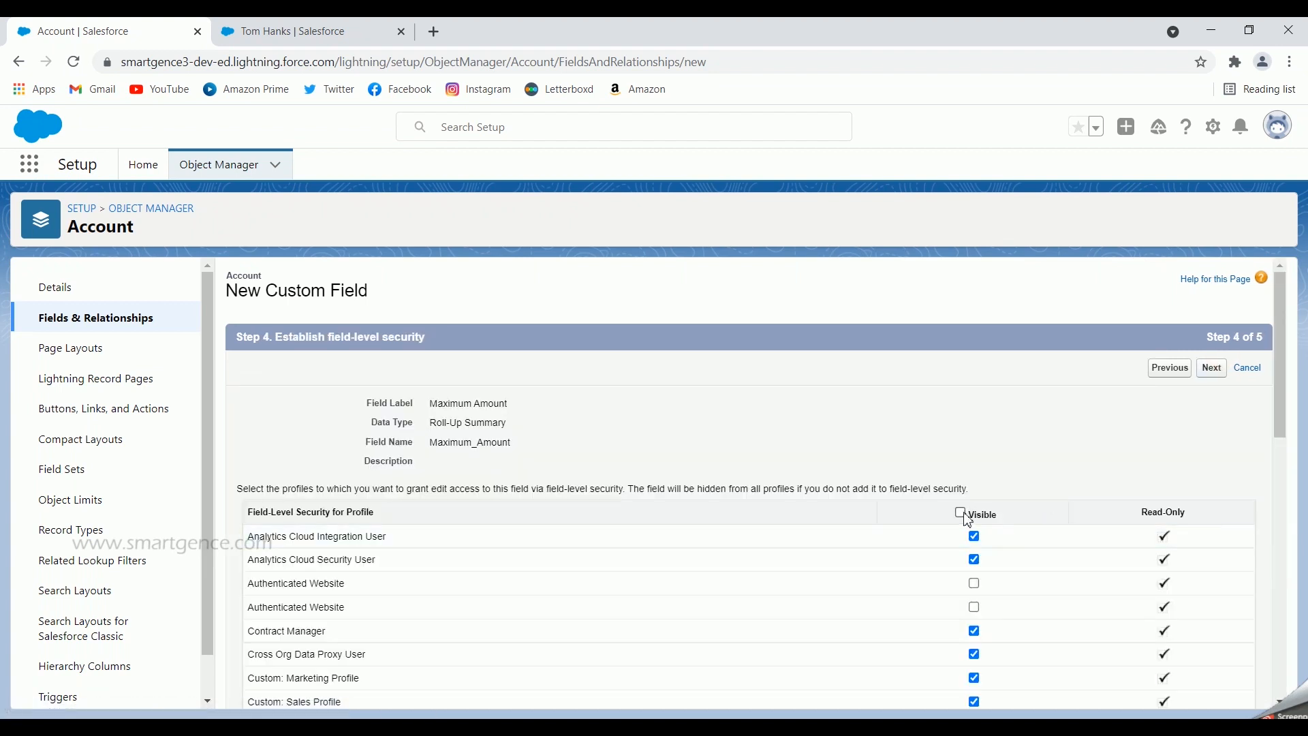
Save Maximum Amount to all Account page layouts using Save & New
click(1212, 368)
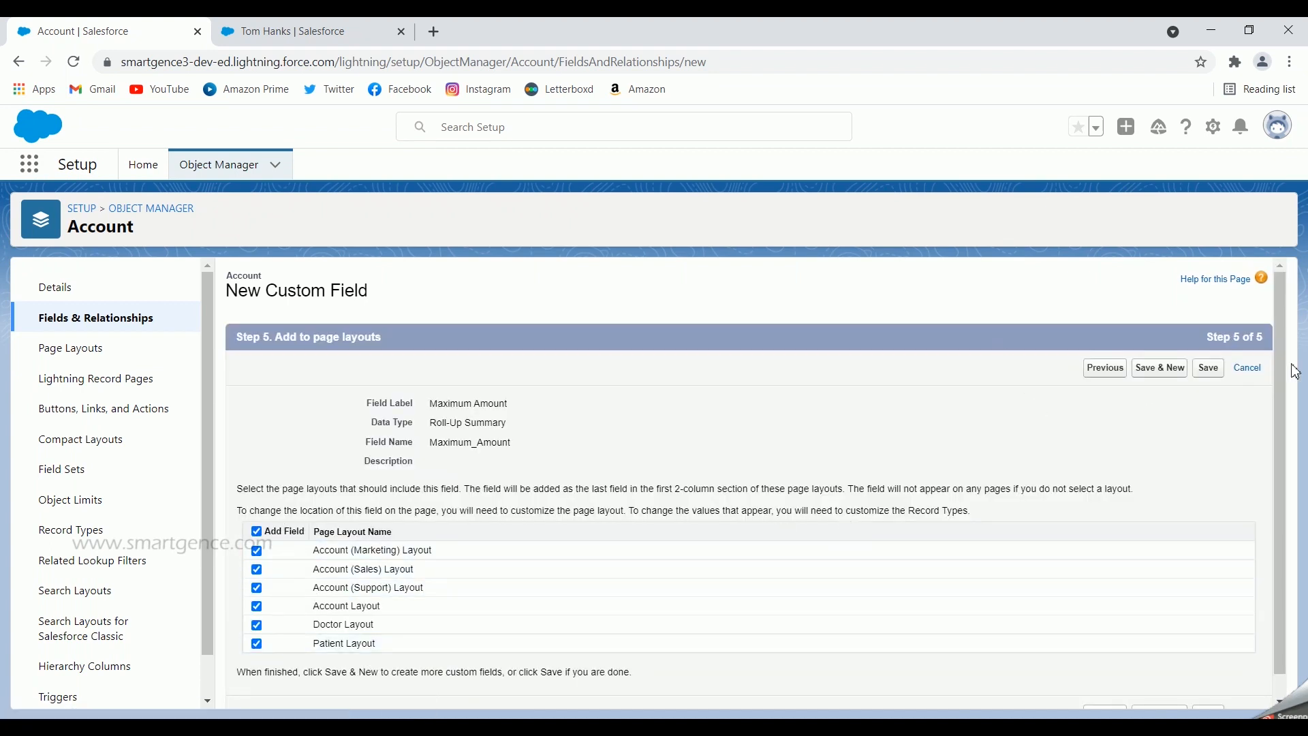
click(1158, 376)
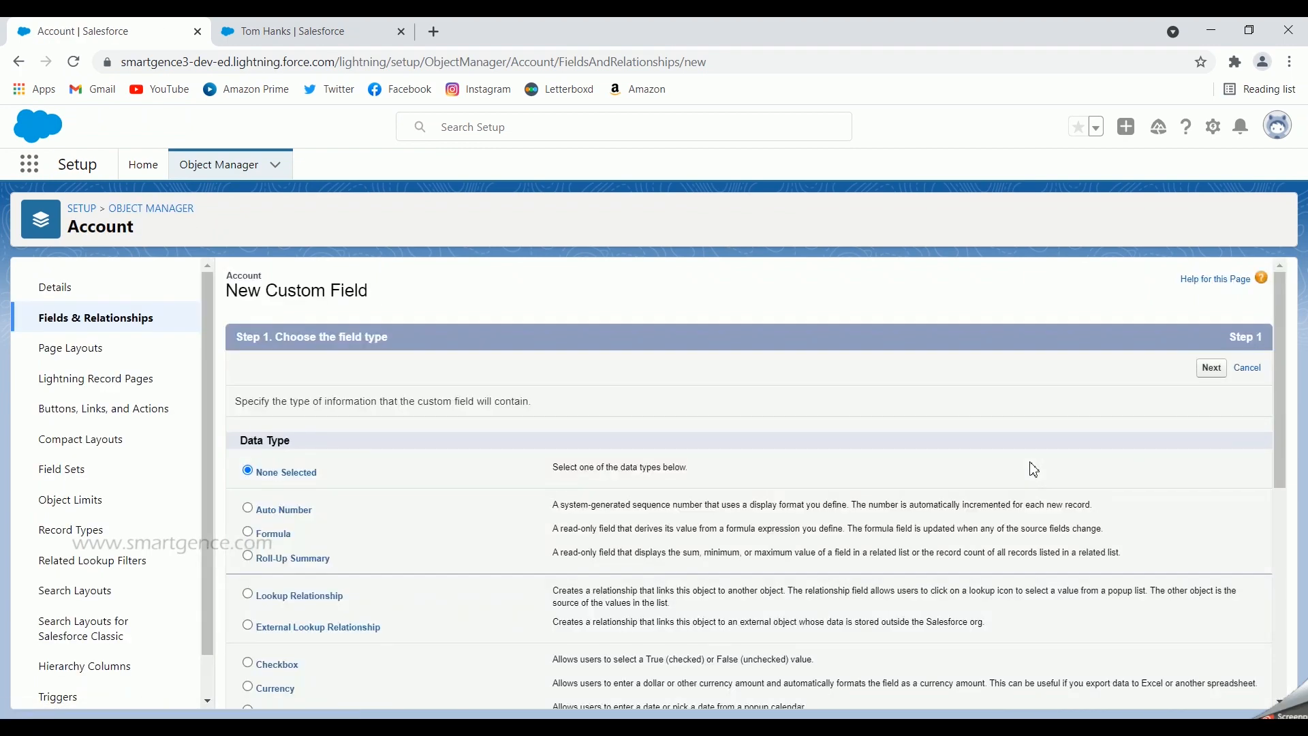
Create a Roll-Up Summary field labelled 'Minimum Amount'
click(318, 559)
click(1212, 369)
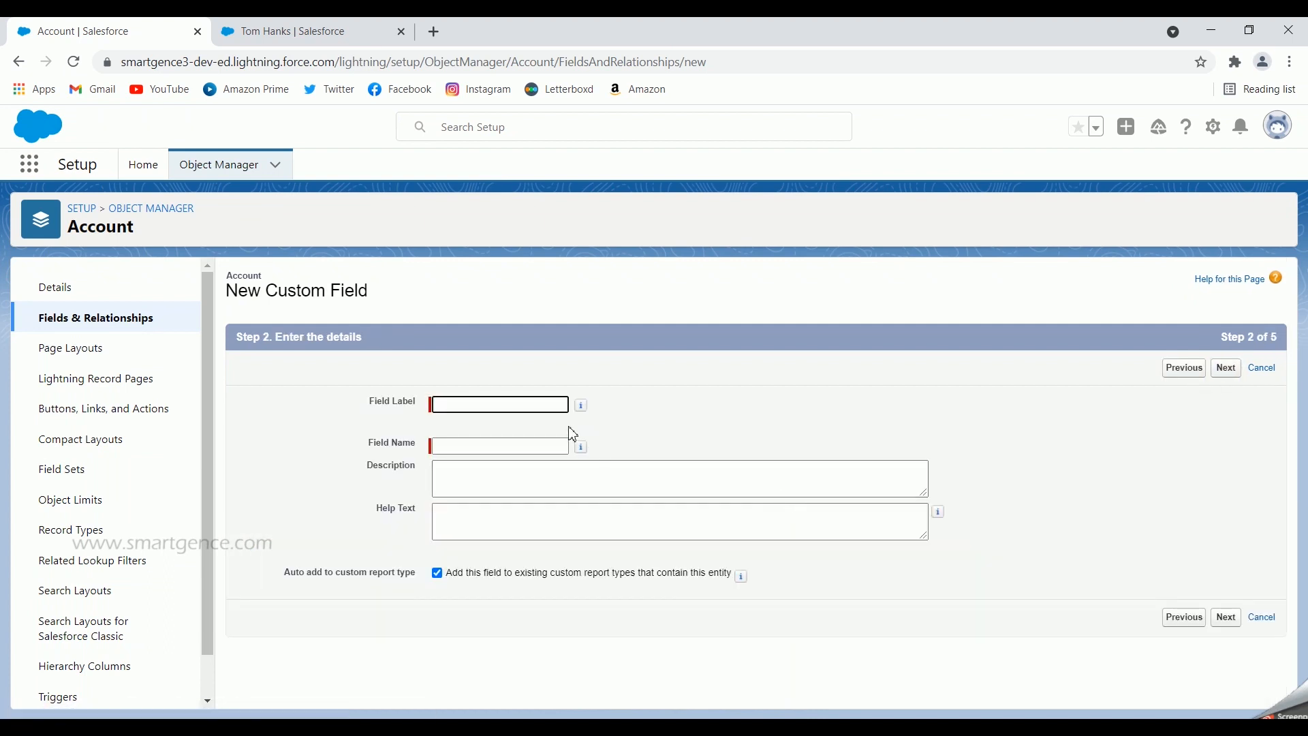
text(Minum)
click(625, 412)
click(1227, 368)
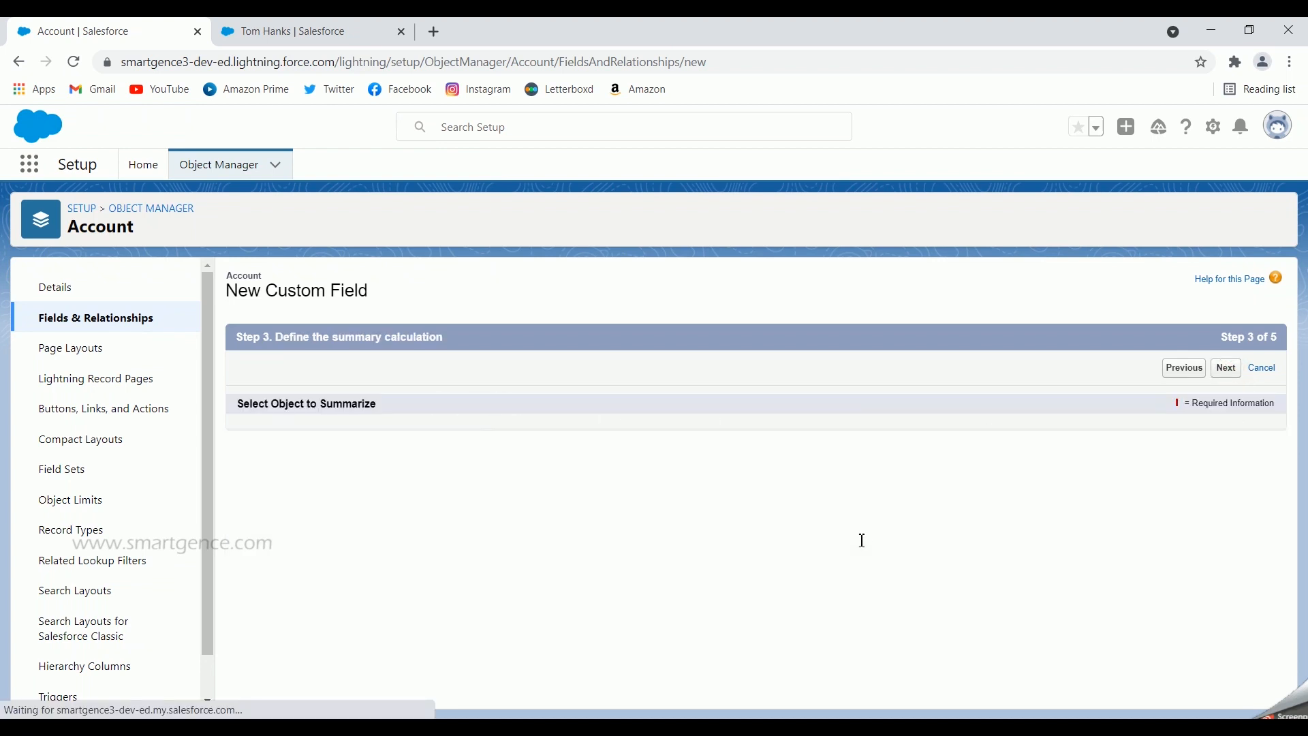
Make Minimum Amount take the MIN of Opportunity Amount
click(477, 441)
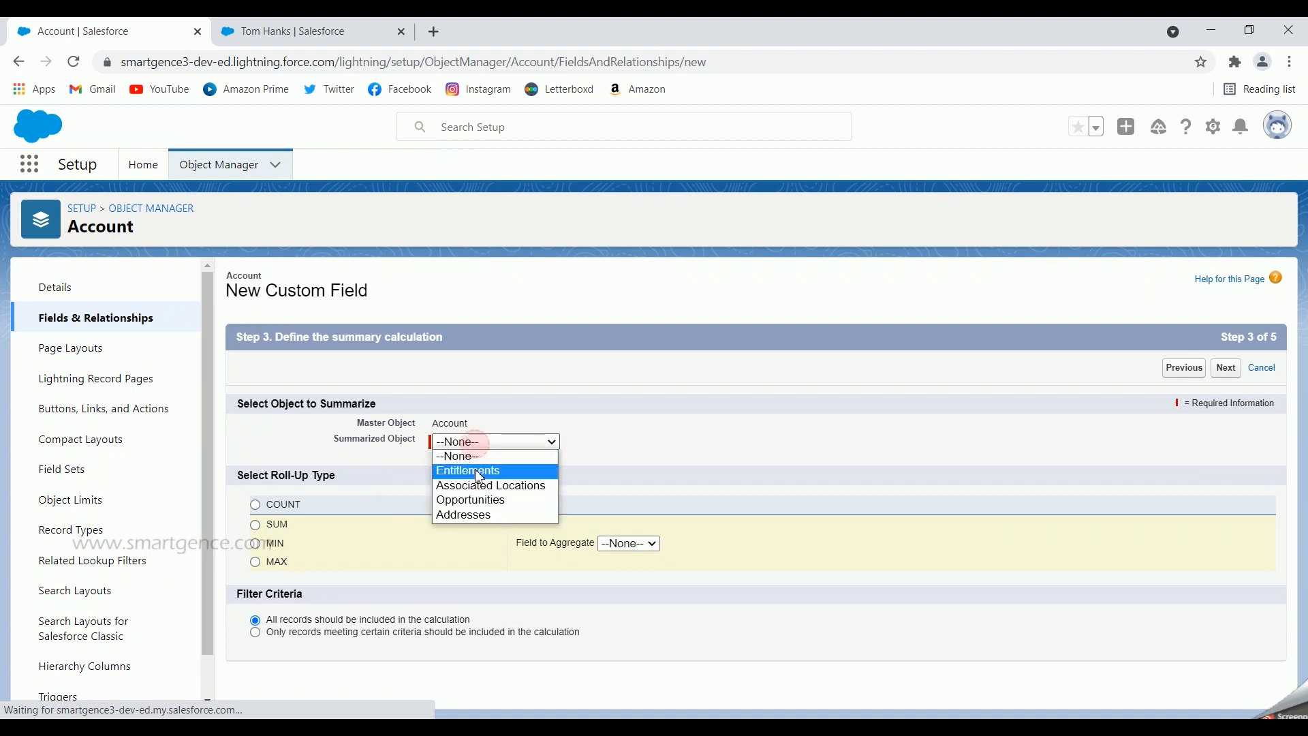
click(477, 500)
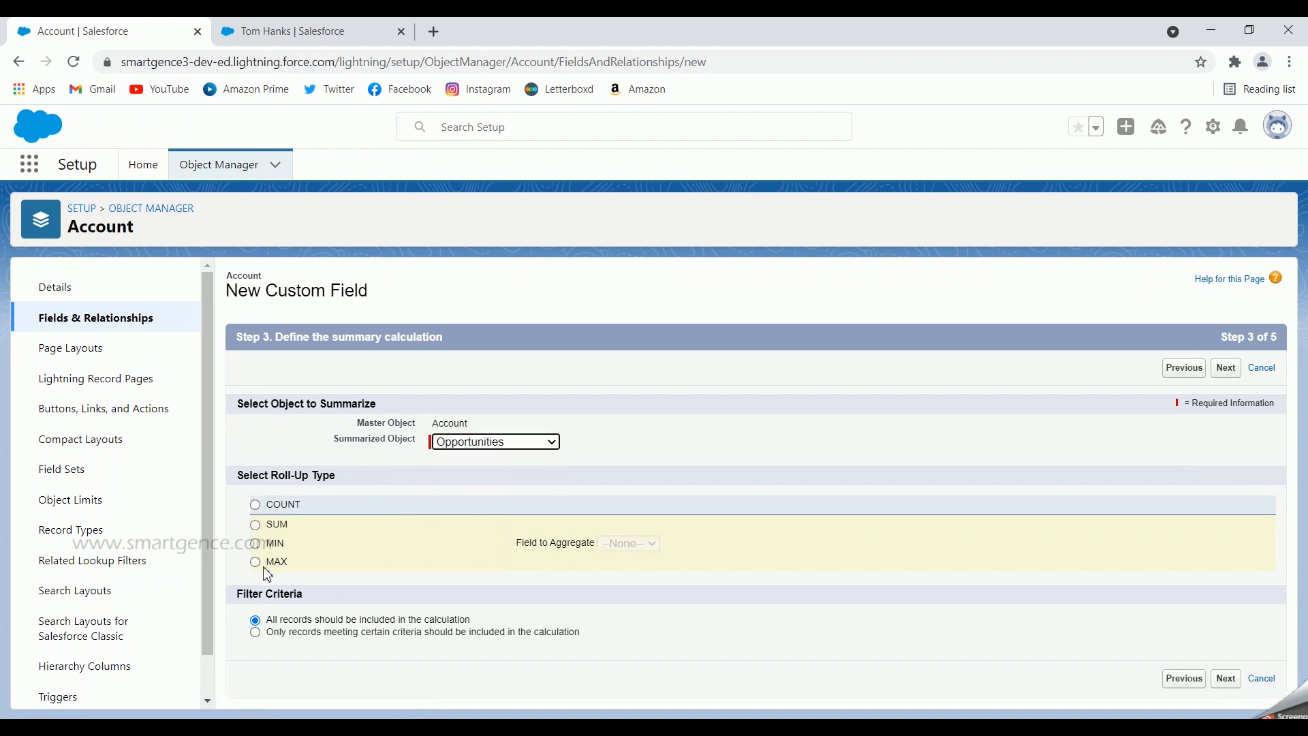
click(256, 544)
click(620, 543)
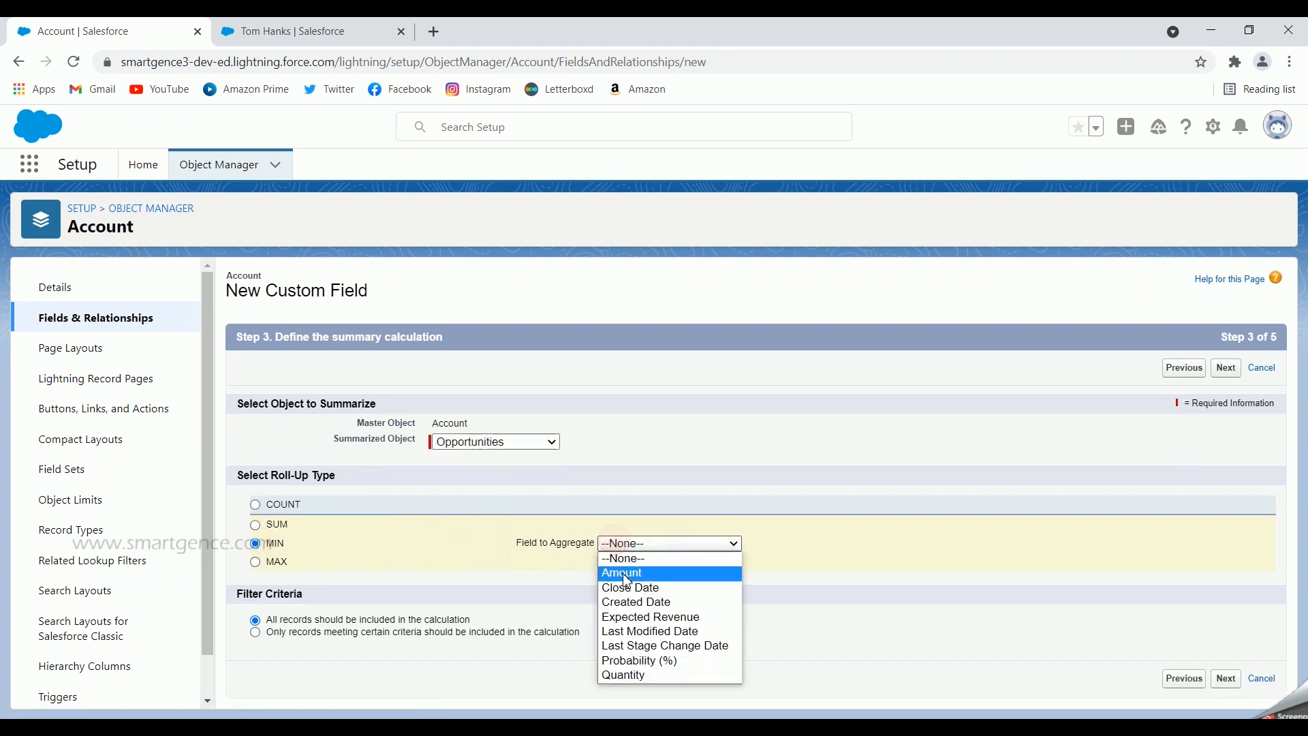
click(624, 572)
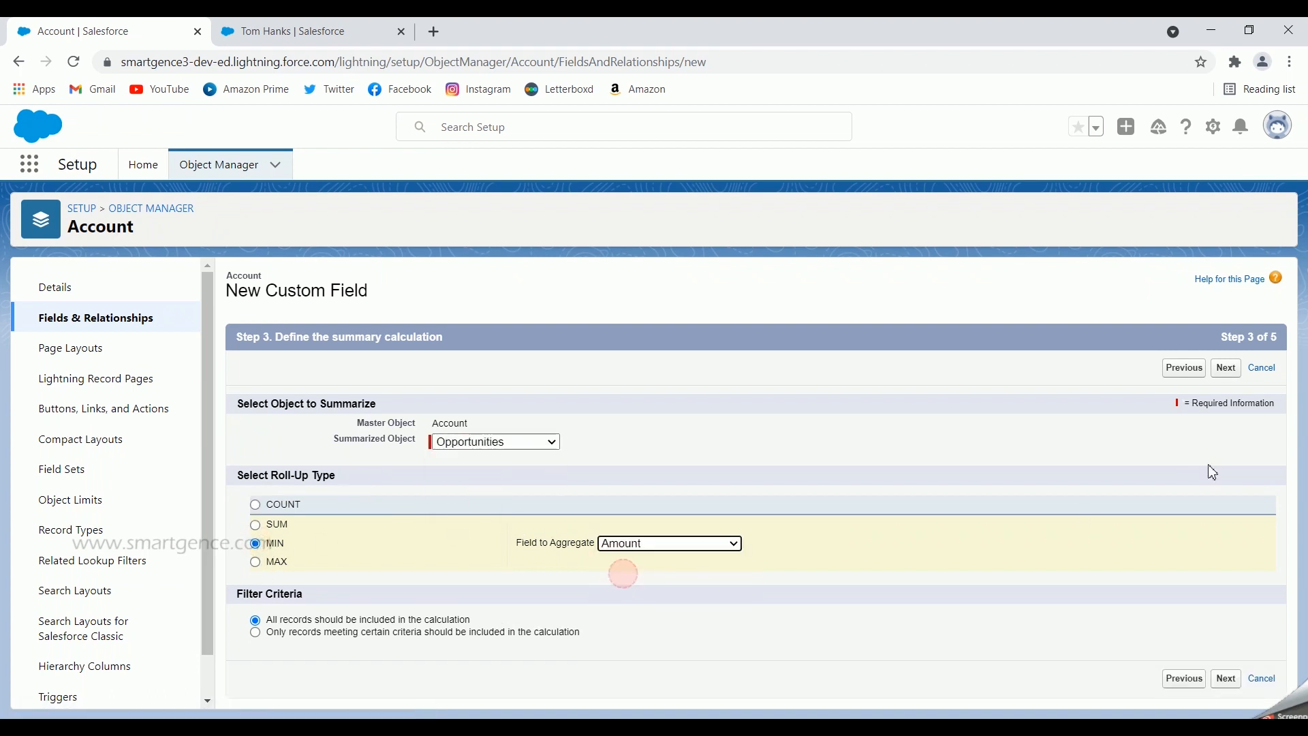
click(1227, 369)
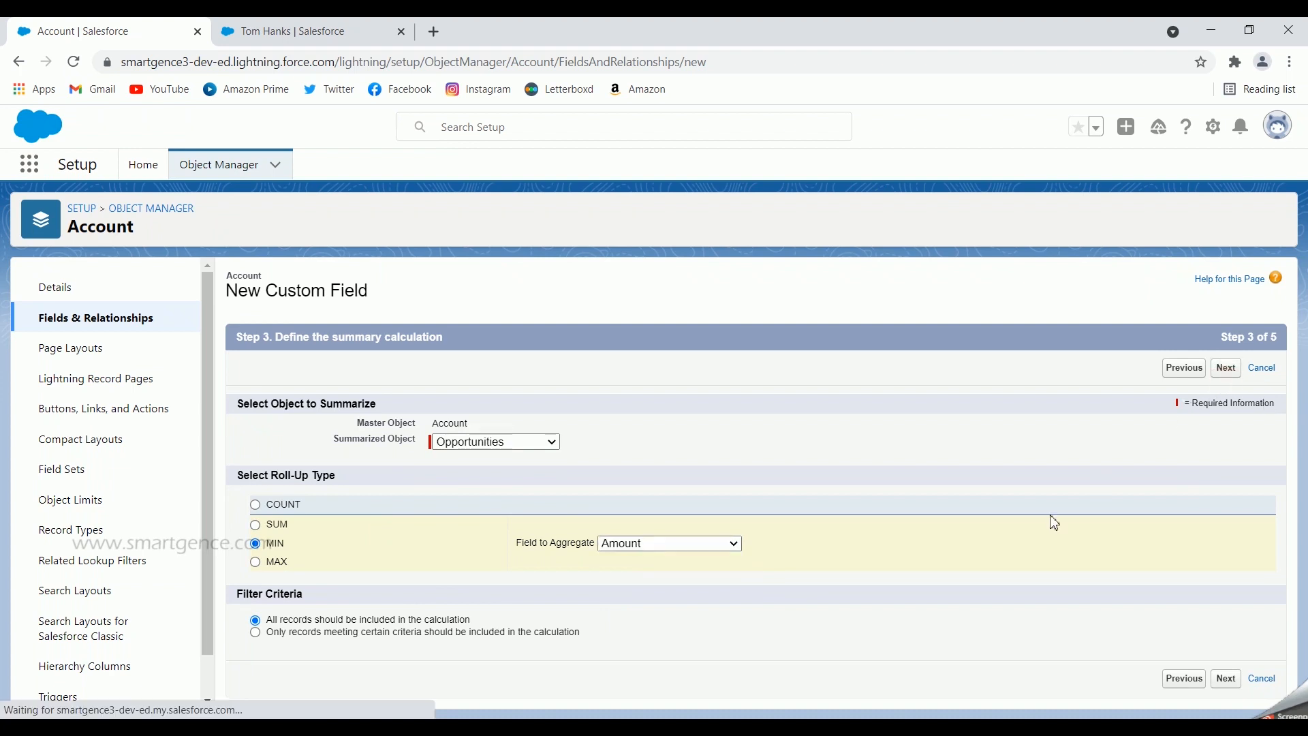
Make Minimum Amount visible to every profile and save it on all layouts
click(960, 513)
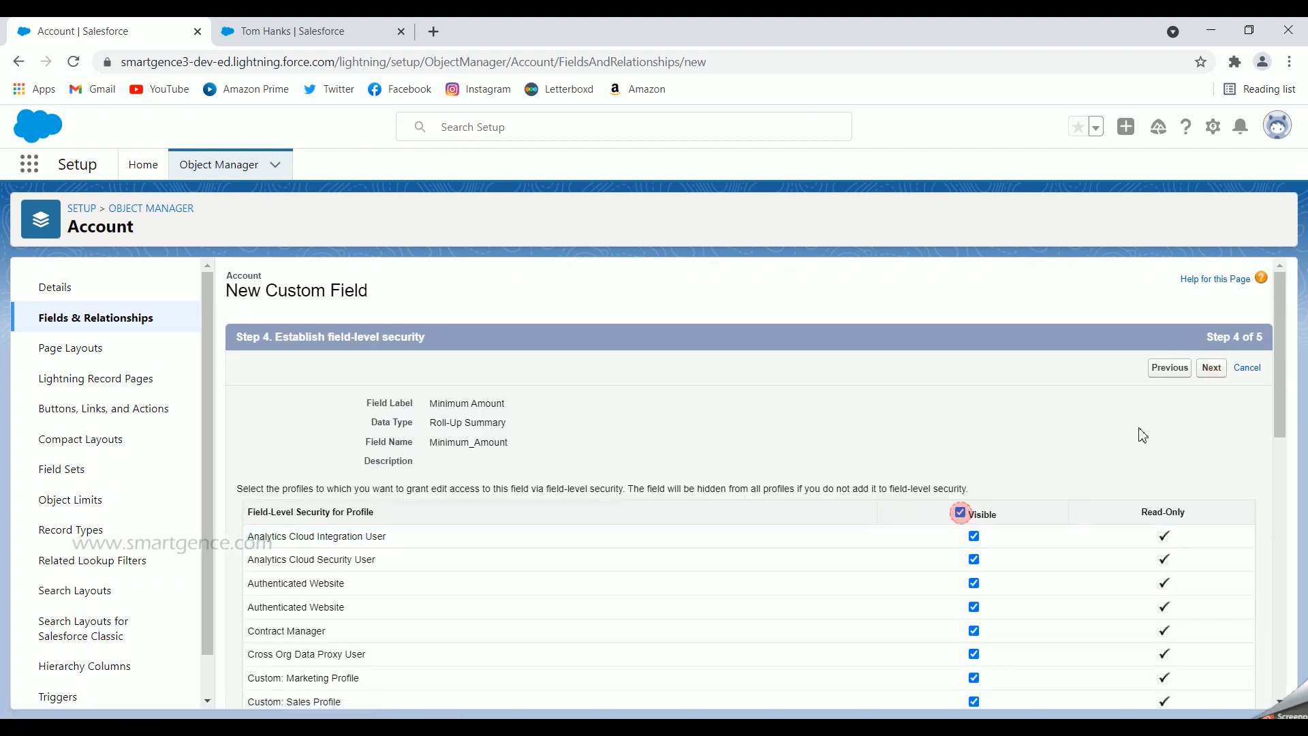
click(1212, 368)
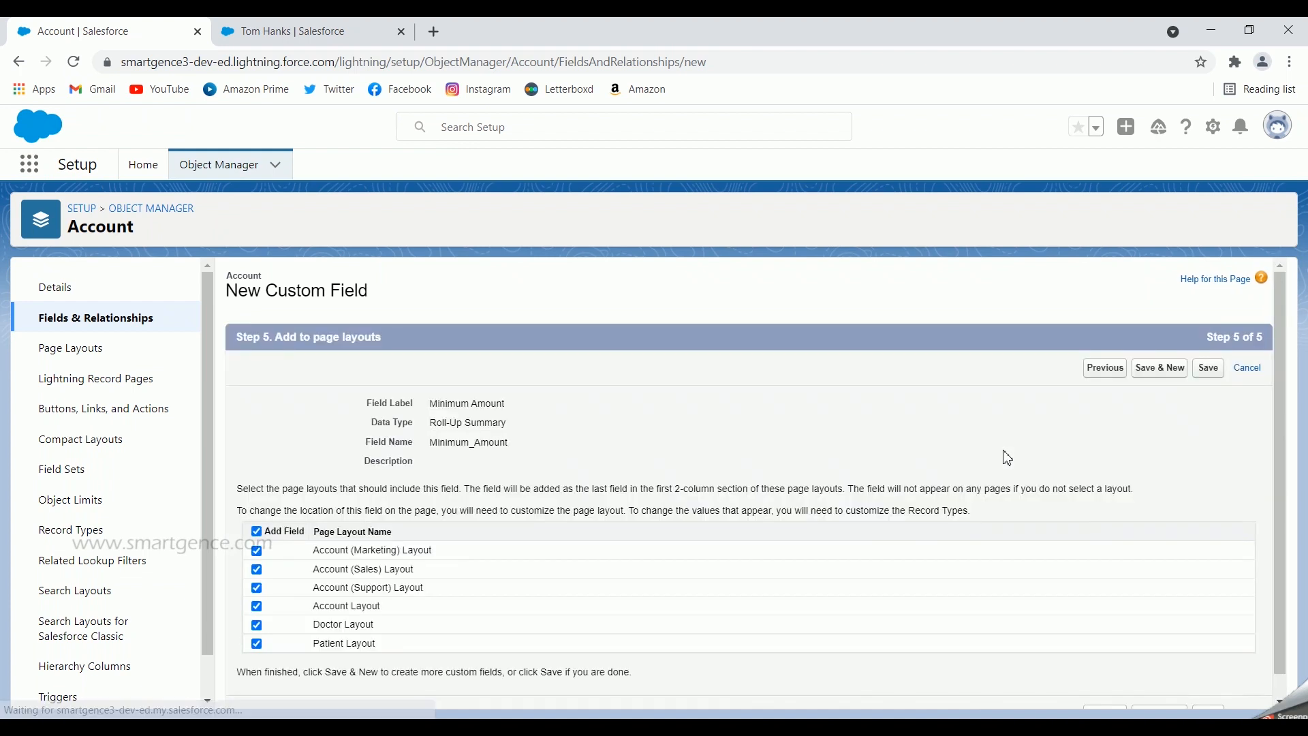
click(1208, 368)
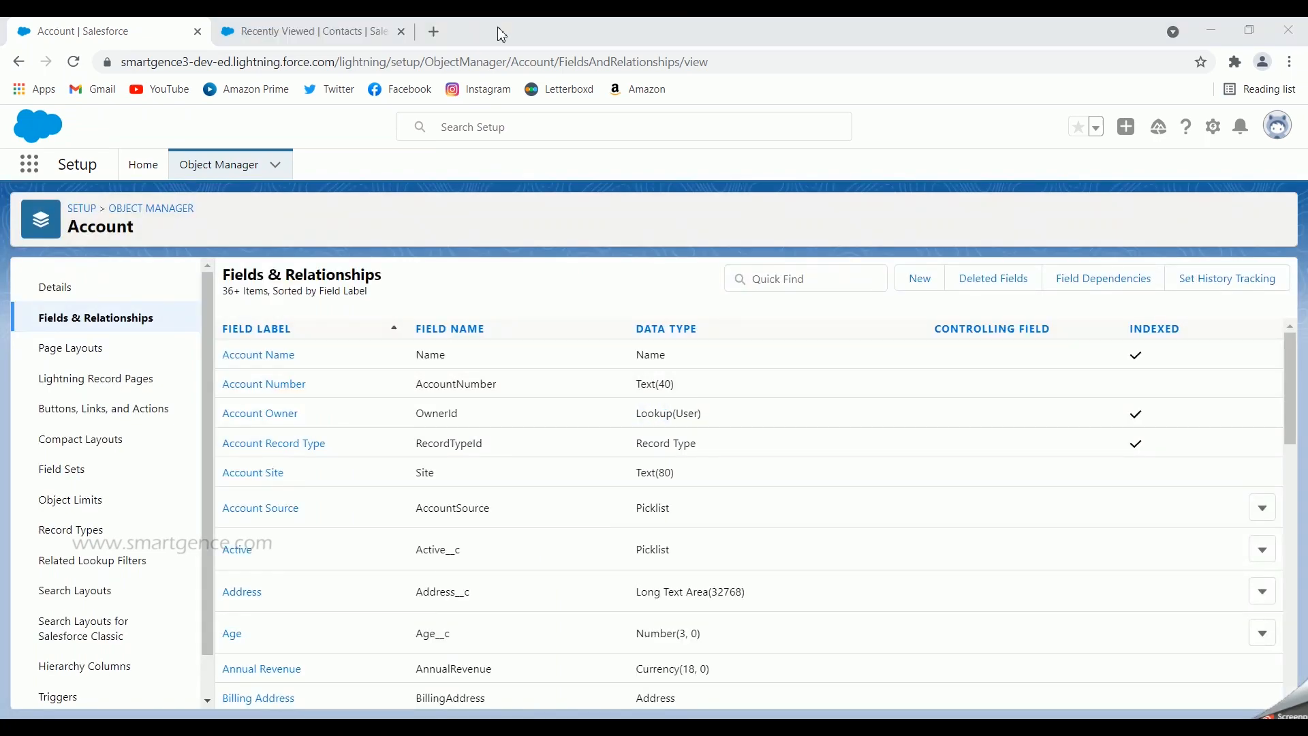
In the Sales app, open the Burlington Textiles Corp of US account from Accounts
click(344, 40)
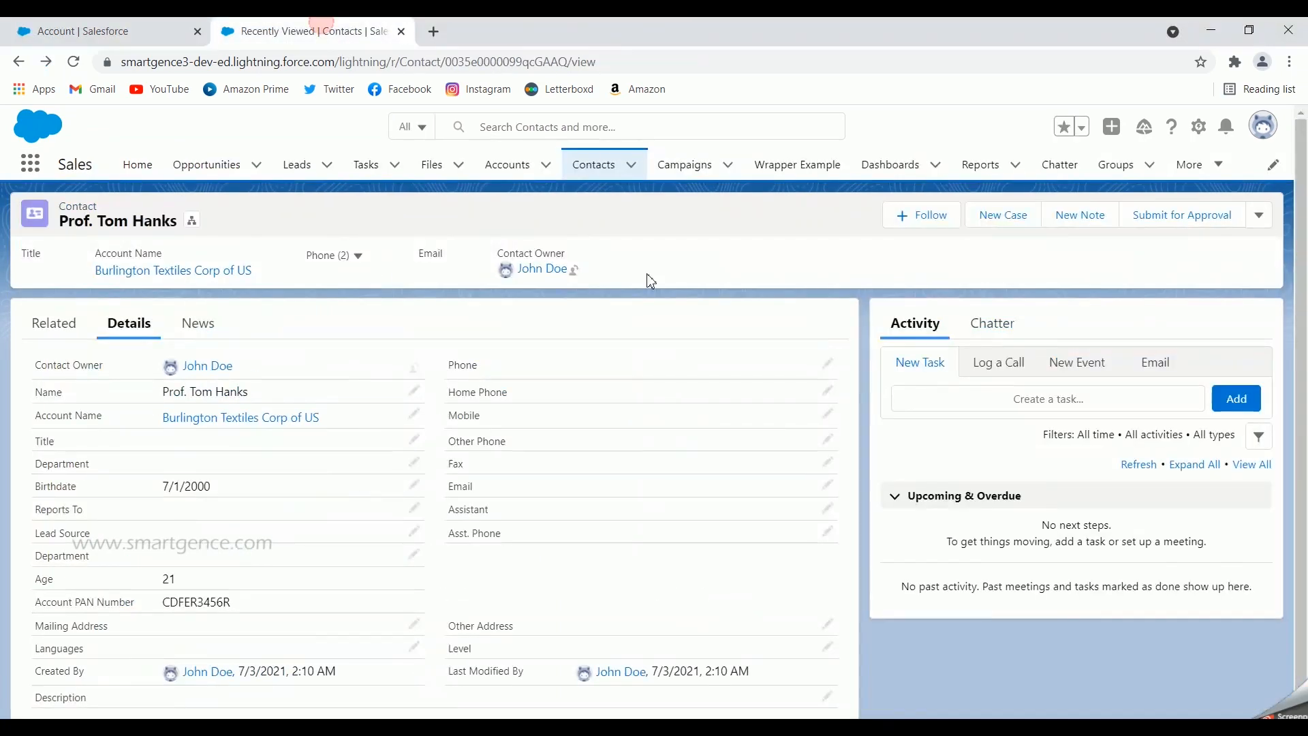
click(514, 165)
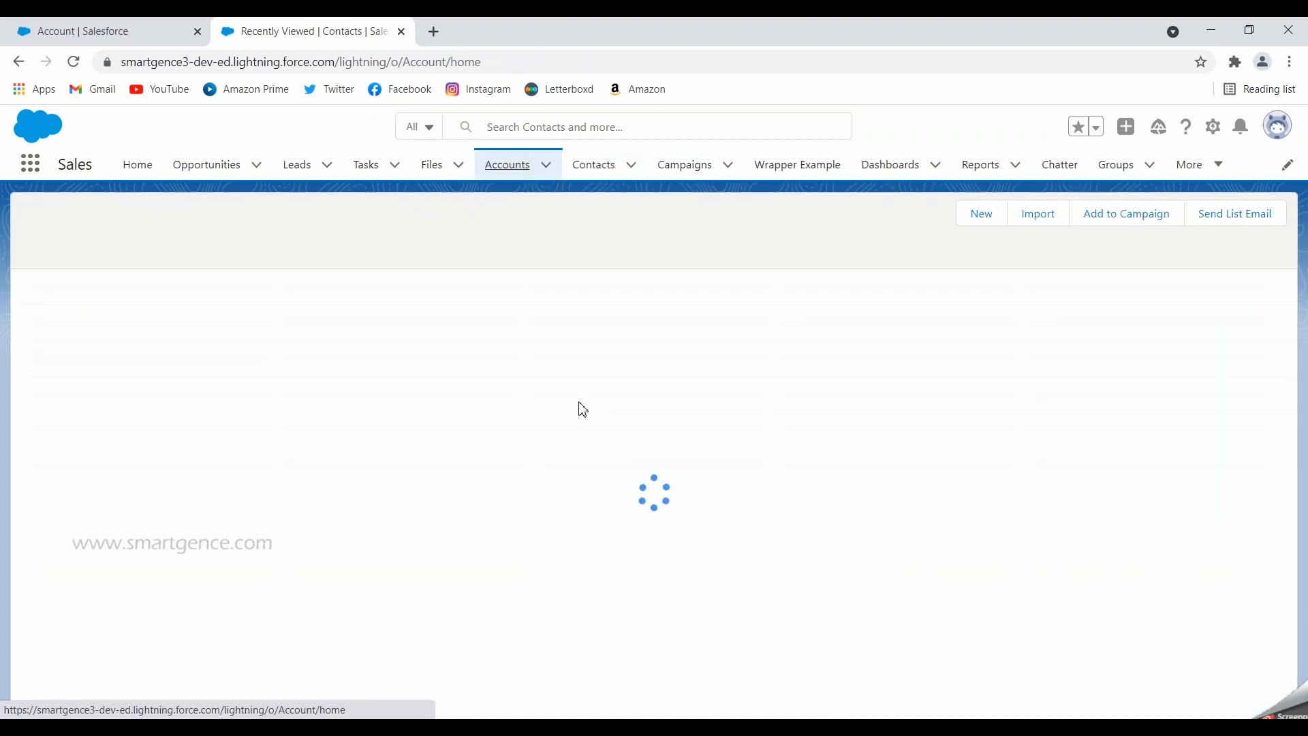
click(167, 310)
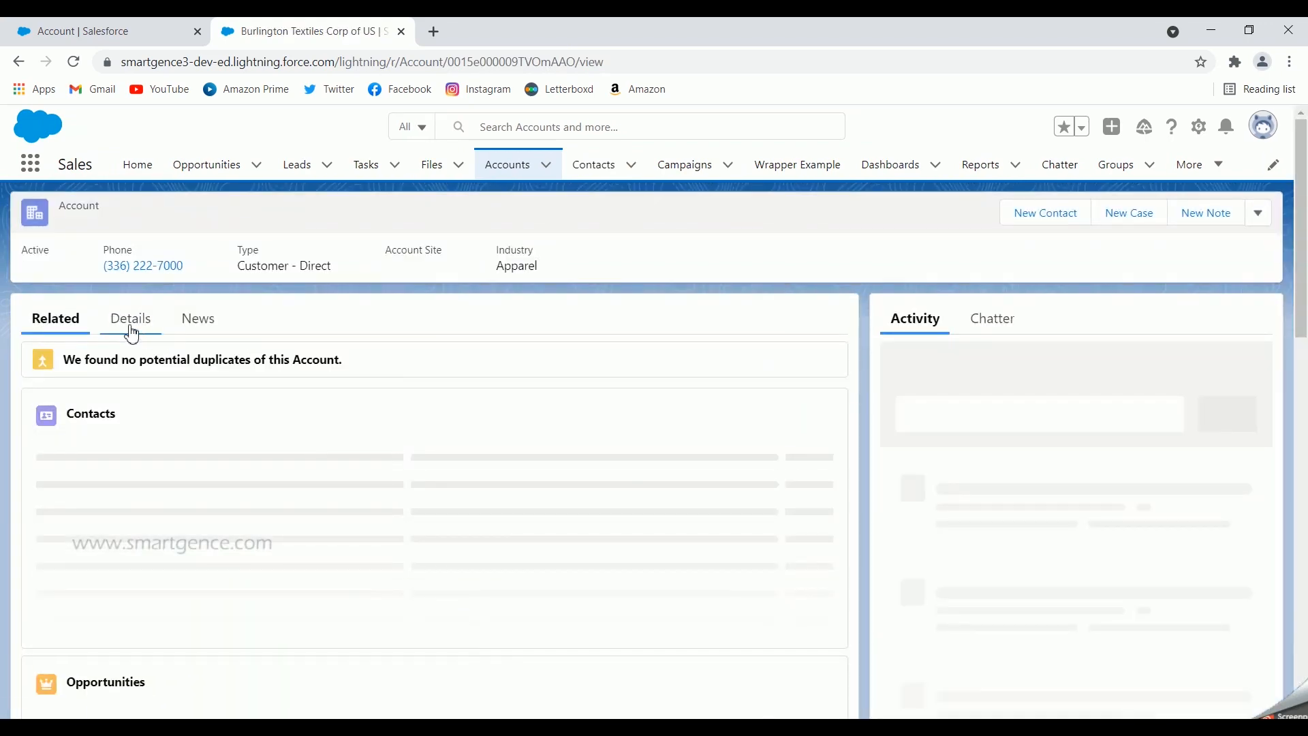
scroll(353, 406, down, 2)
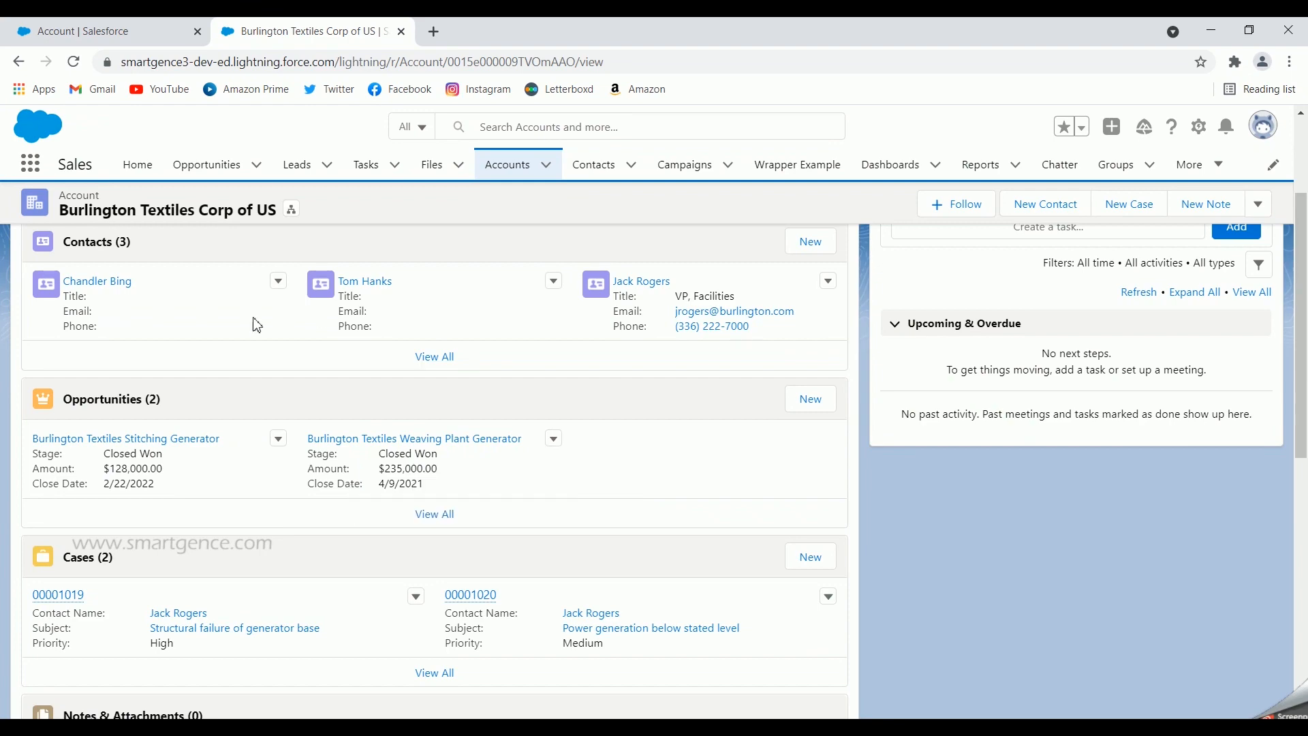
scroll(257, 321, up, 3)
Show its Details with Total $363,000, Maximum $235,000 and Minimum $128,000 Amounts
click(140, 327)
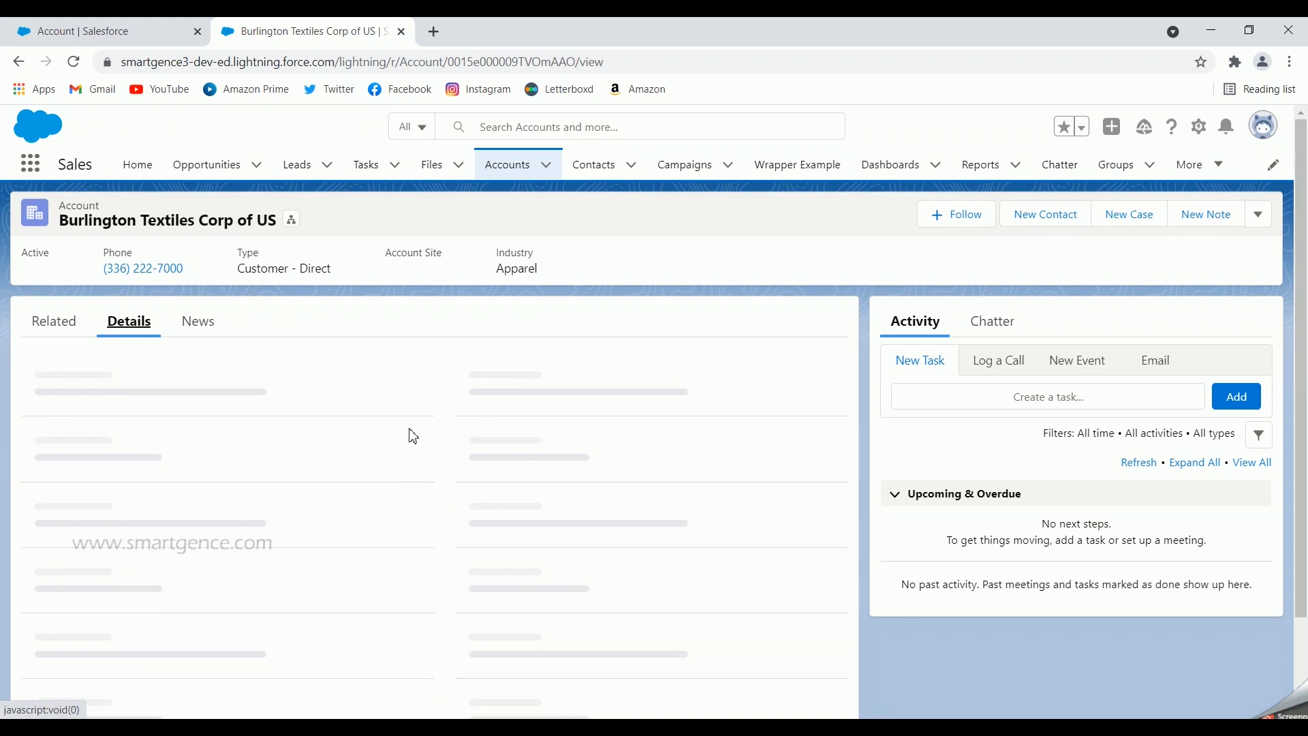
scroll(413, 436, down, 1)
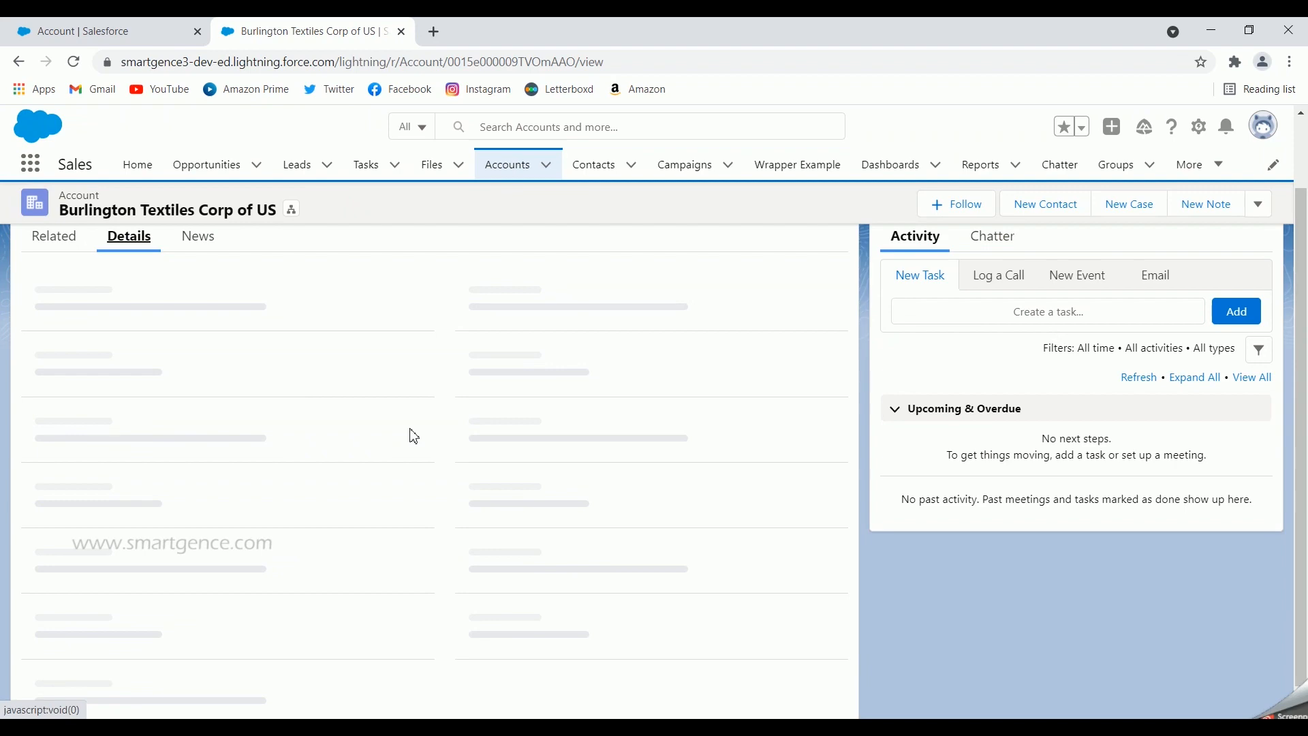
scroll(414, 436, down, 3)
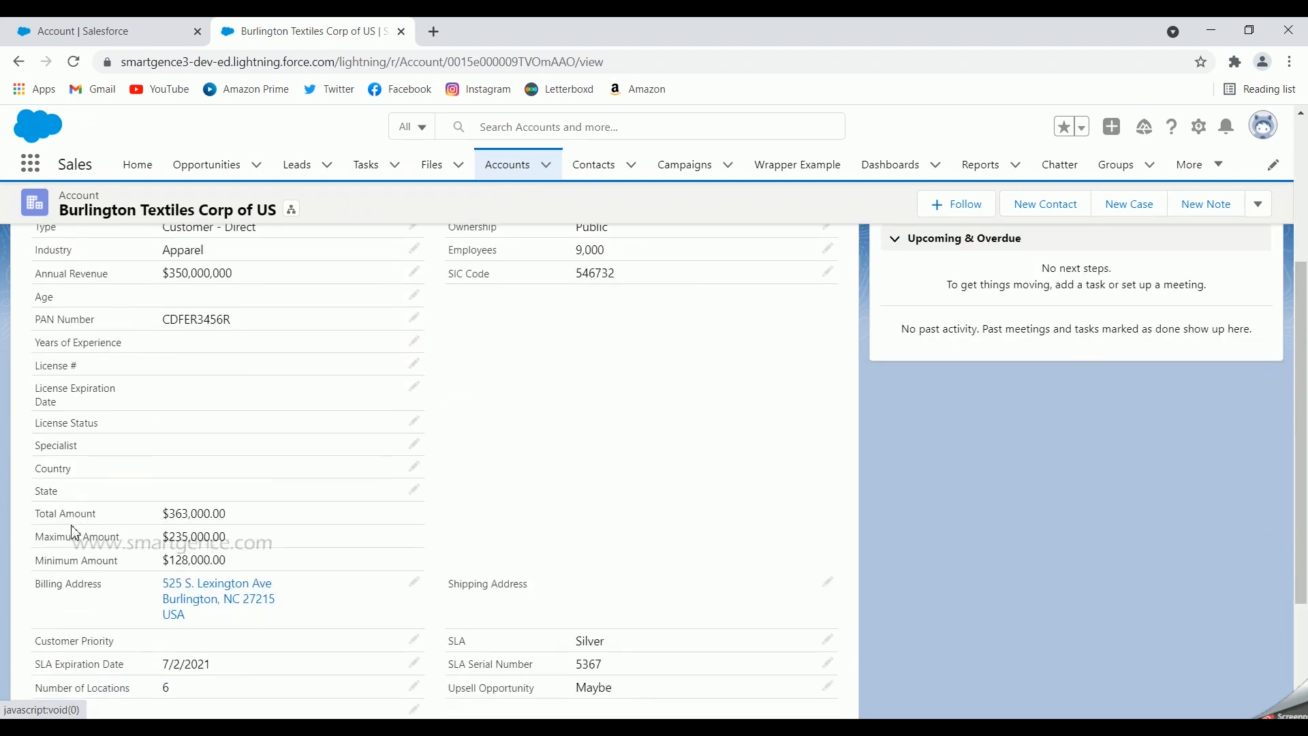